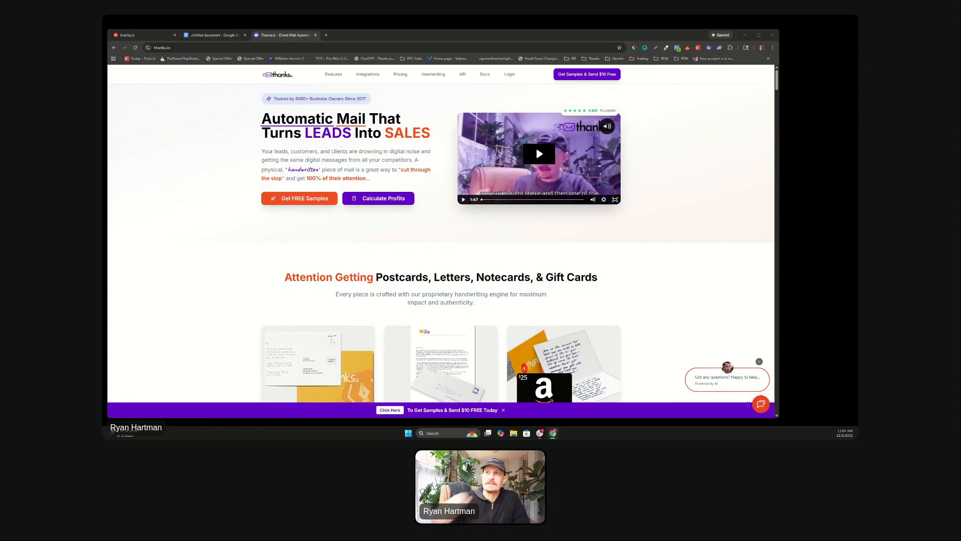
Step: Switch to the Google Docs tab showing the 'Holiday Card Workshop 12/2/25' notes
click(219, 36)
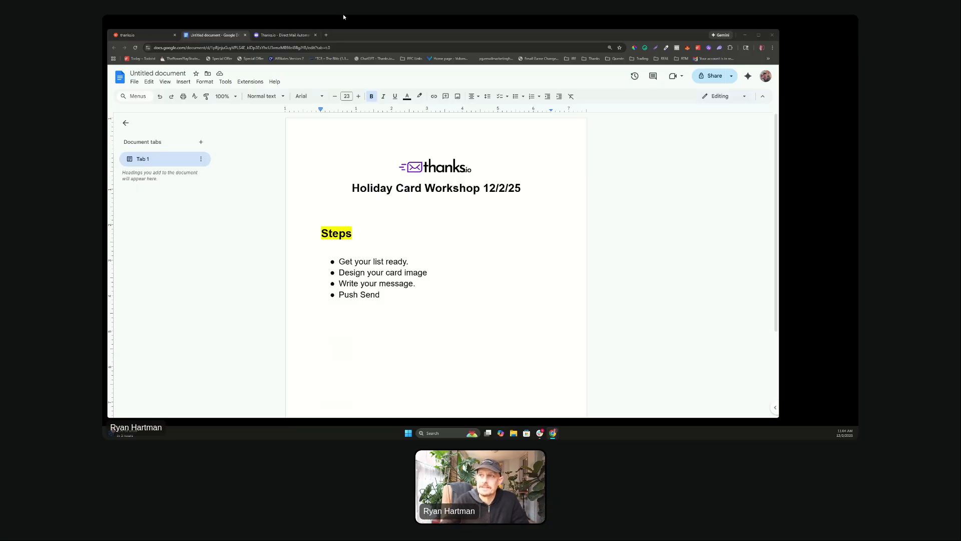
Step: Move between the thanks.io and Docs tabs, ending on the dashboard's Direct Mail Offerings
click(284, 35)
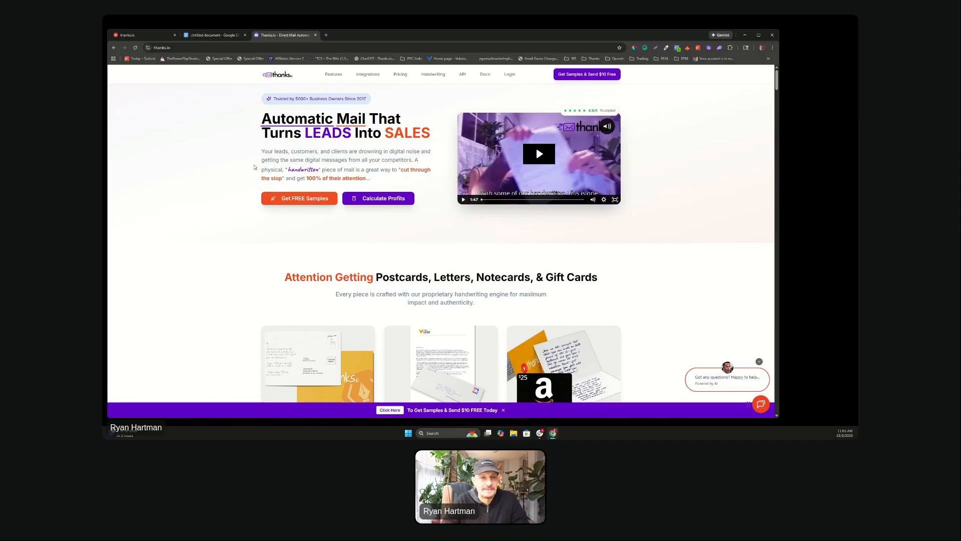
click(210, 35)
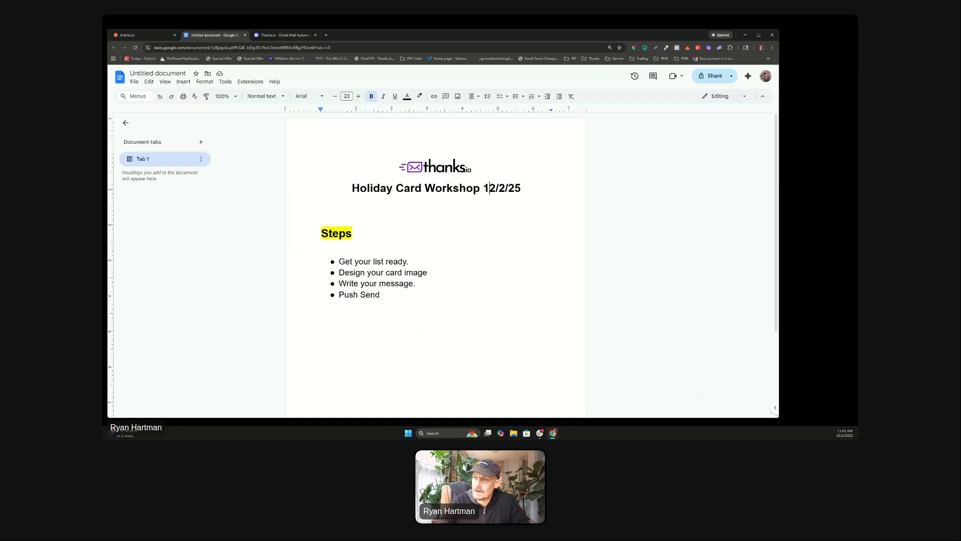
click(128, 35)
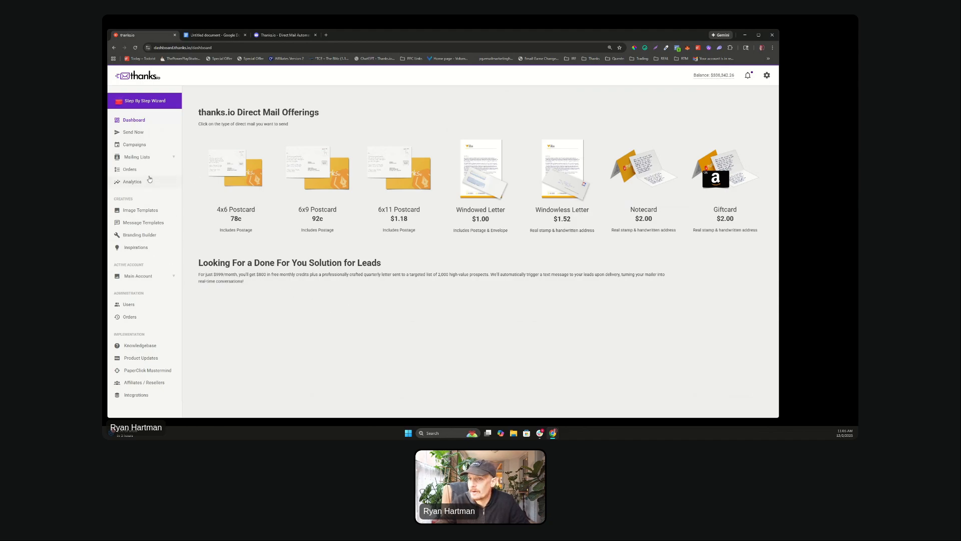
Step: Browse the saved Mailing Lists, then bring up the Create A New Mailing List dialog
click(136, 158)
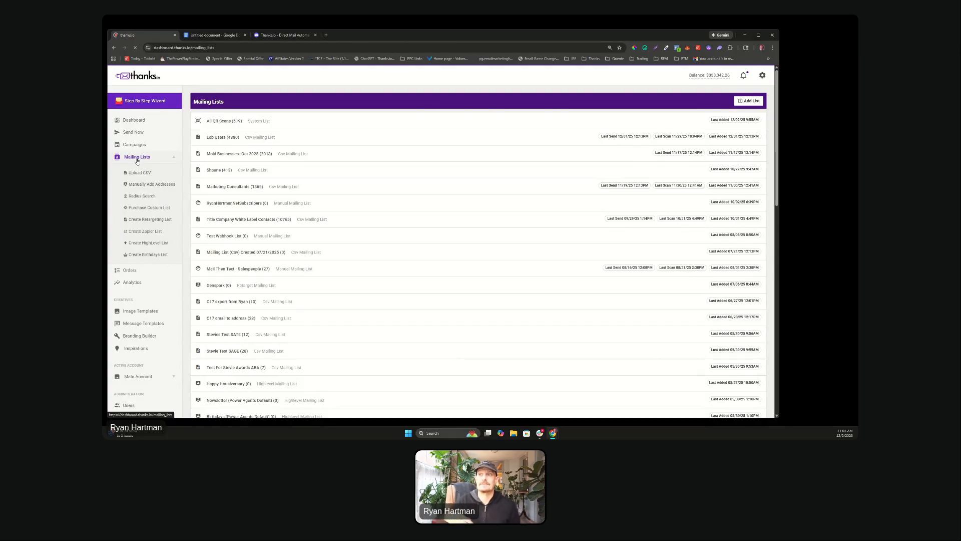
scroll(275, 163, down, 2)
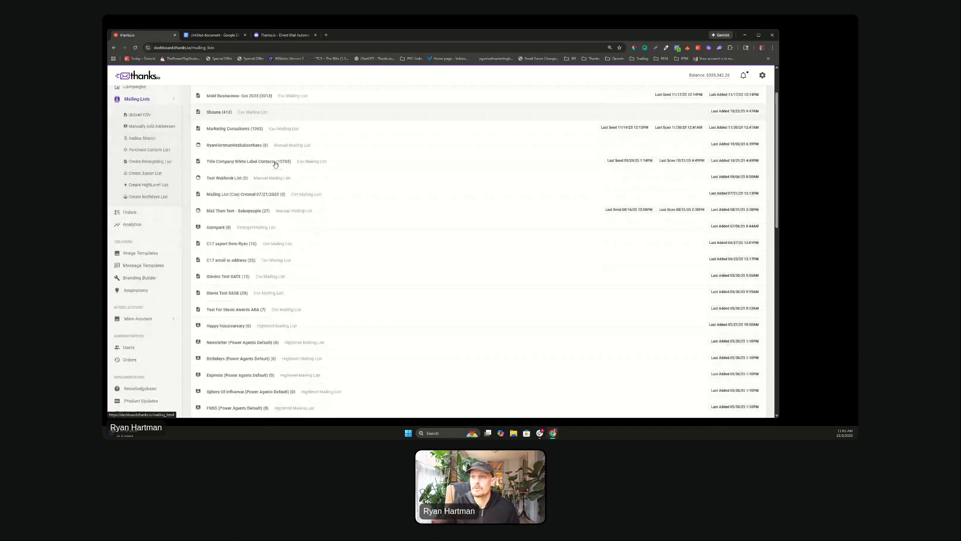
scroll(291, 186, up, 2)
scroll(292, 189, down, 10)
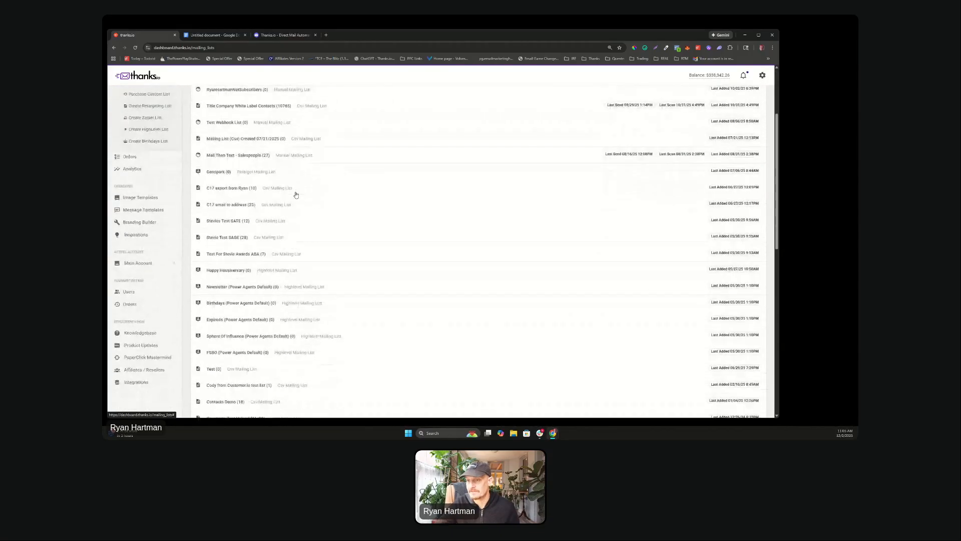
scroll(296, 195, down, 3)
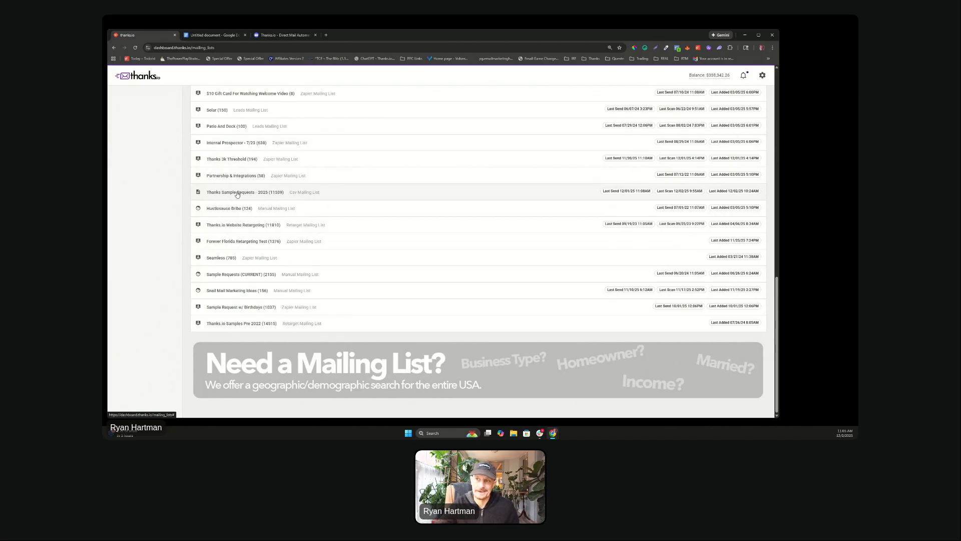
drag(306, 196, 231, 194)
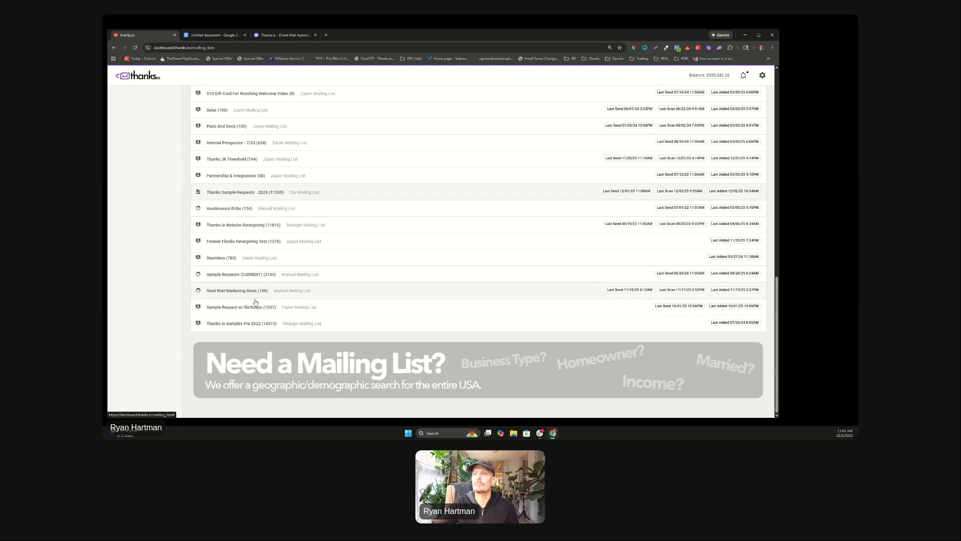
scroll(288, 250, up, 4)
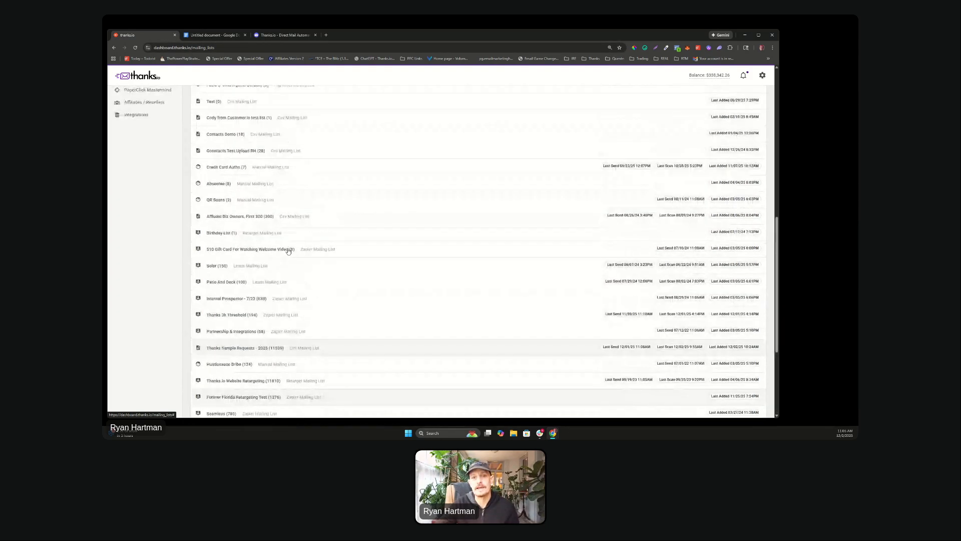
scroll(289, 251, up, 4)
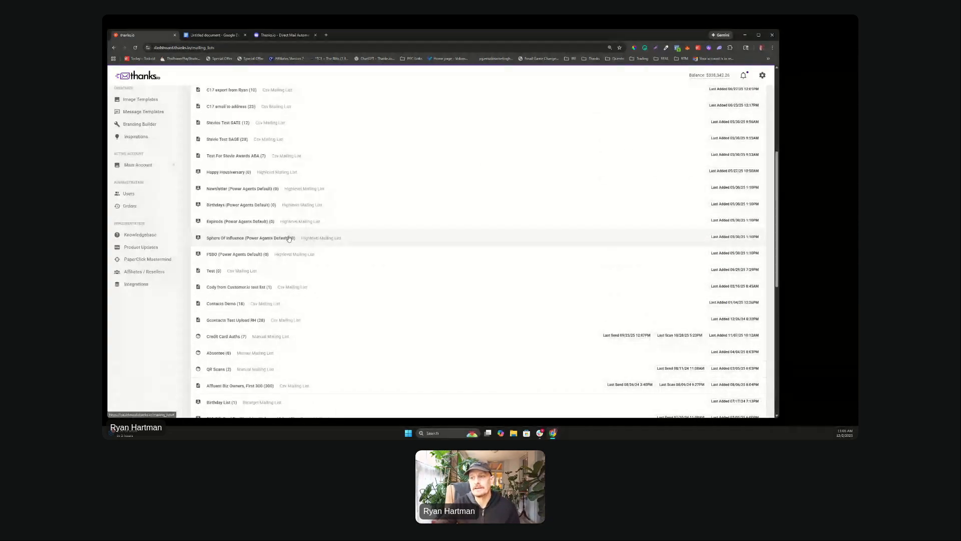
scroll(289, 238, down, 3)
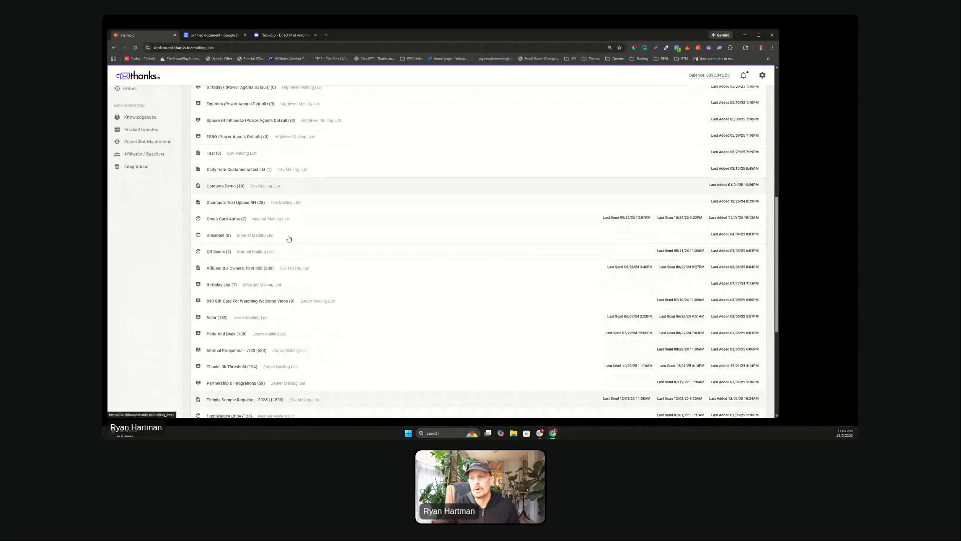
scroll(289, 239, down, 2)
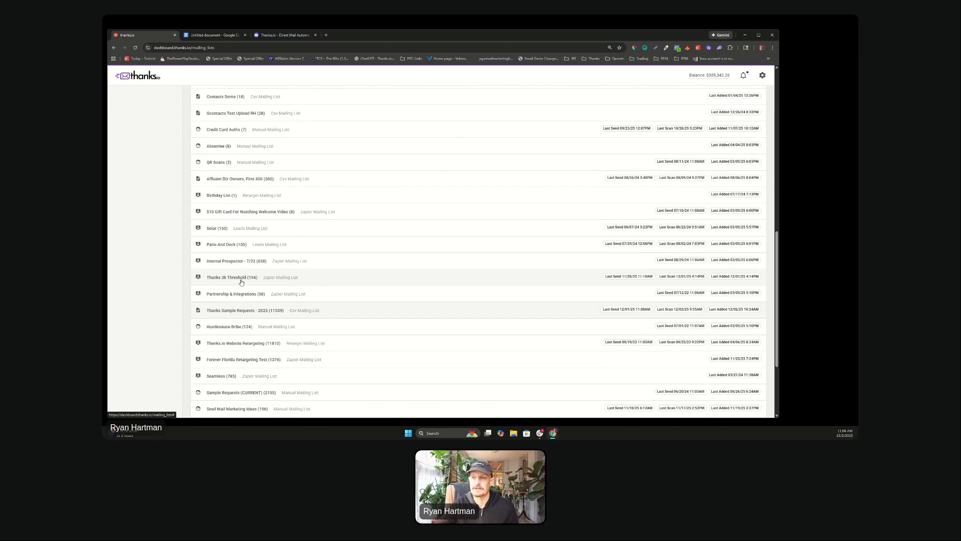
scroll(370, 253, up, 3)
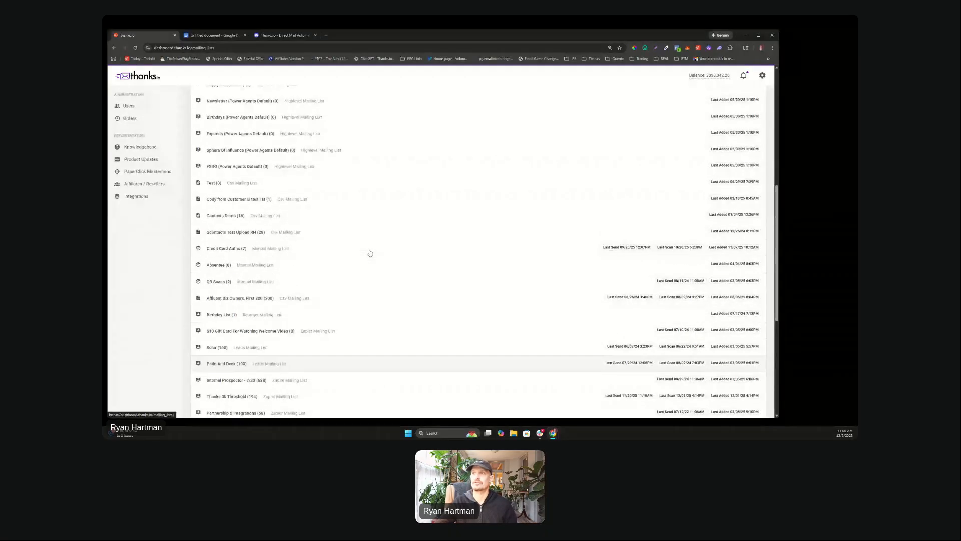
scroll(370, 252, up, 2)
scroll(371, 258, down, 3)
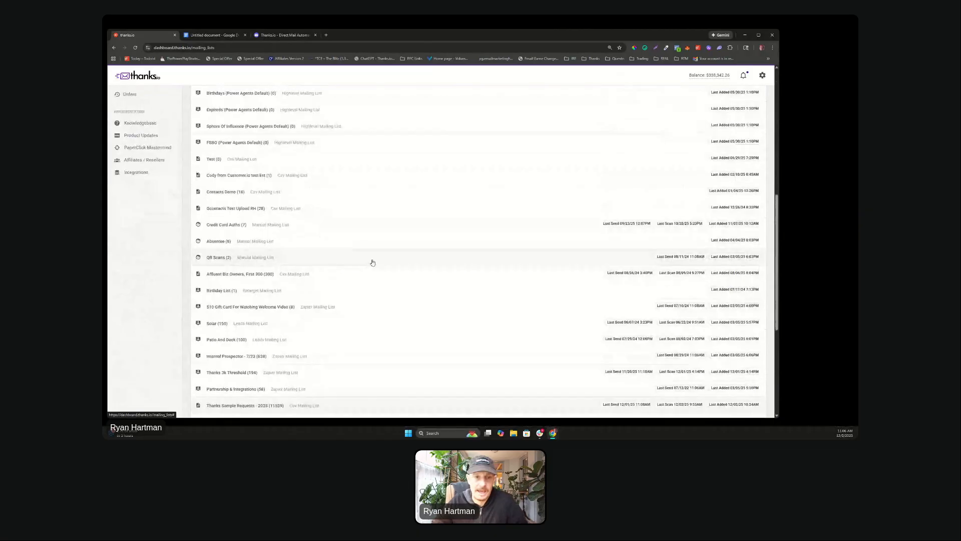
scroll(372, 263, up, 8)
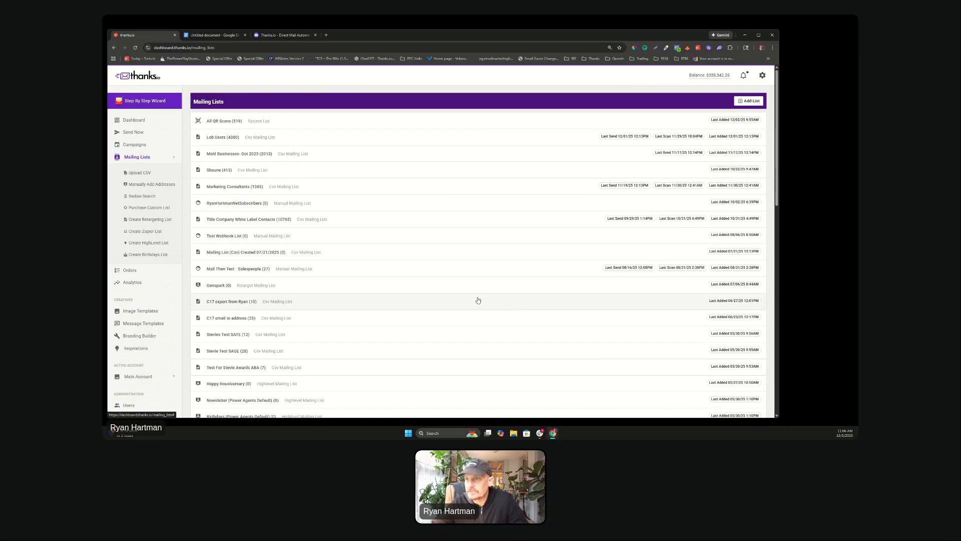
click(749, 101)
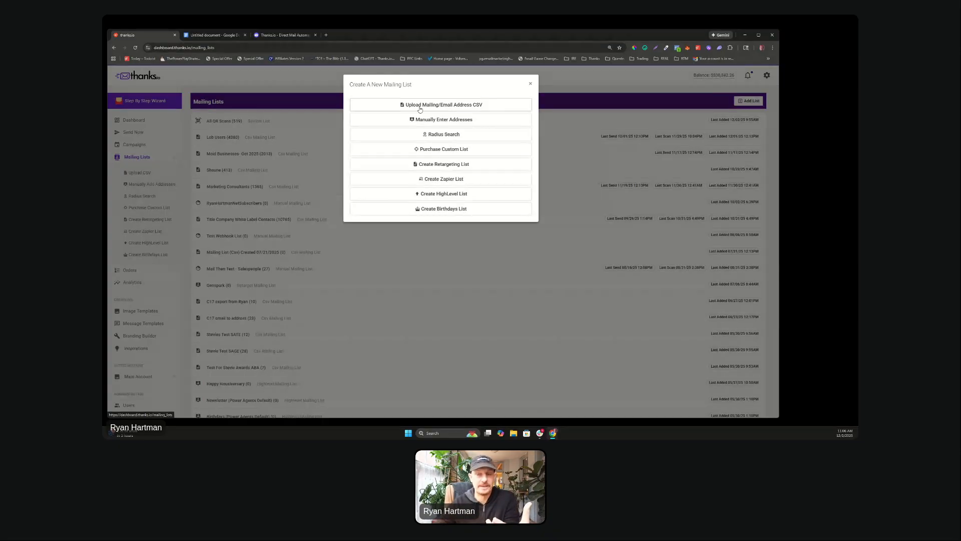
Step: Cancel the CSV address upload without picking a file, and return to the workshop notes
click(463, 109)
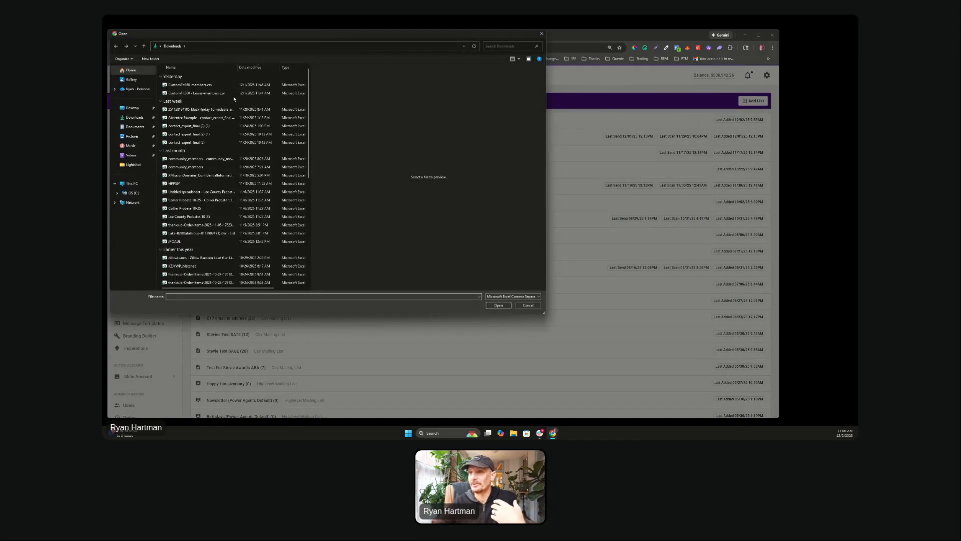
click(228, 84)
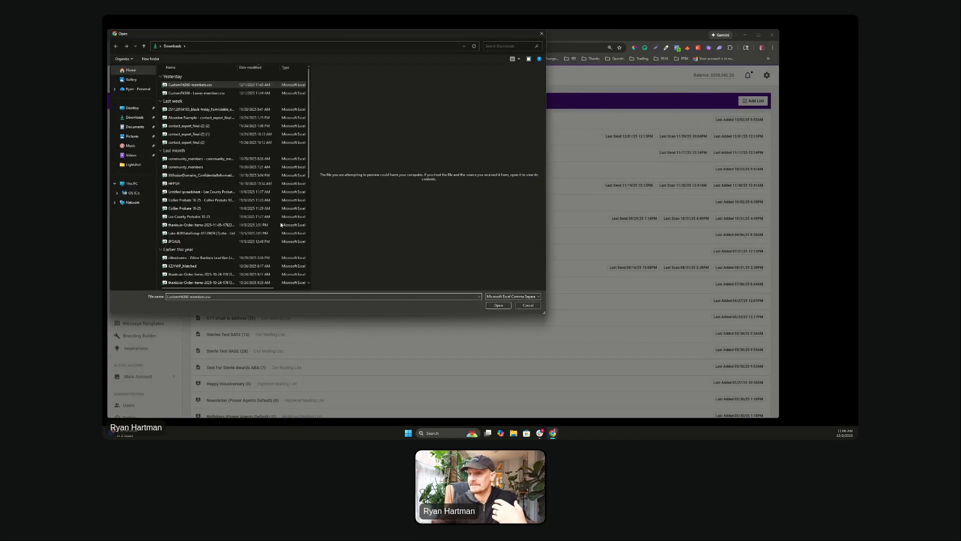
click(528, 305)
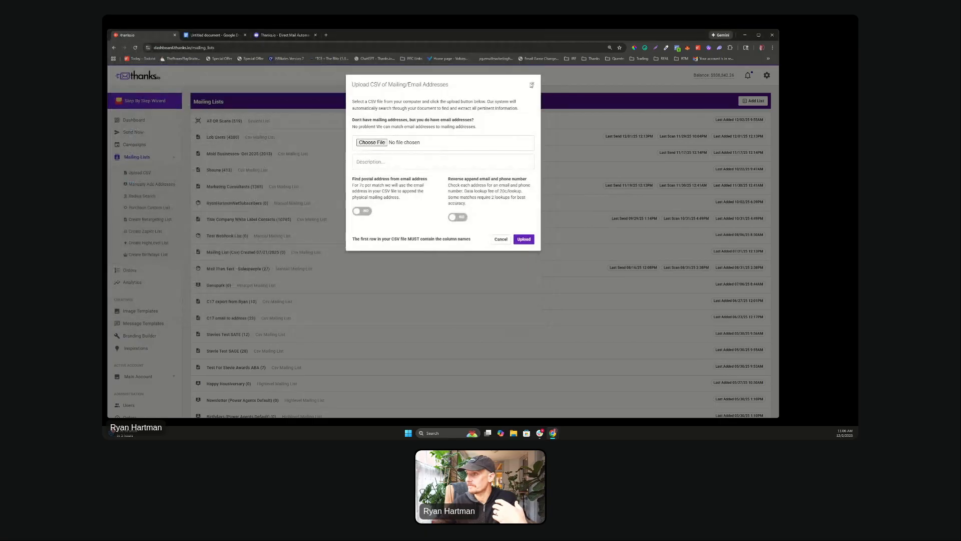
click(533, 84)
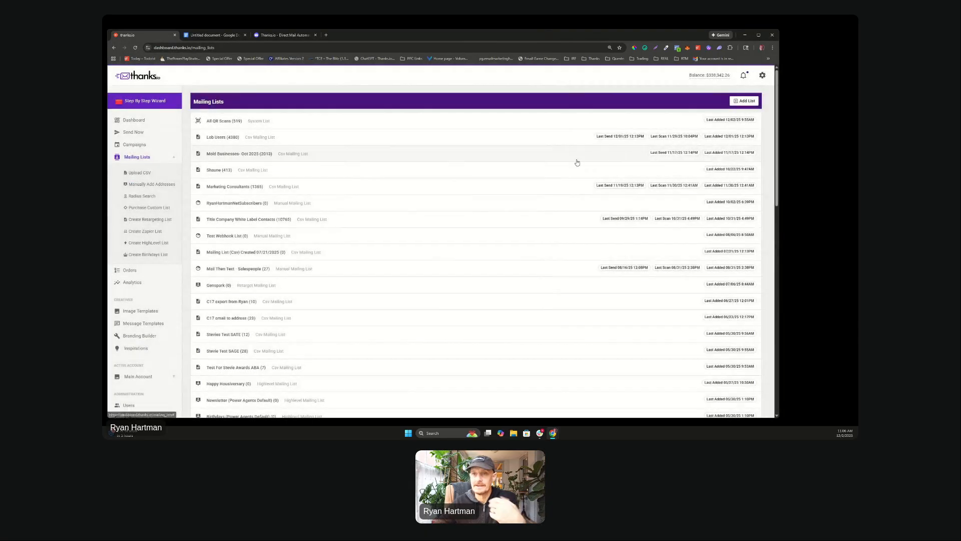
click(207, 36)
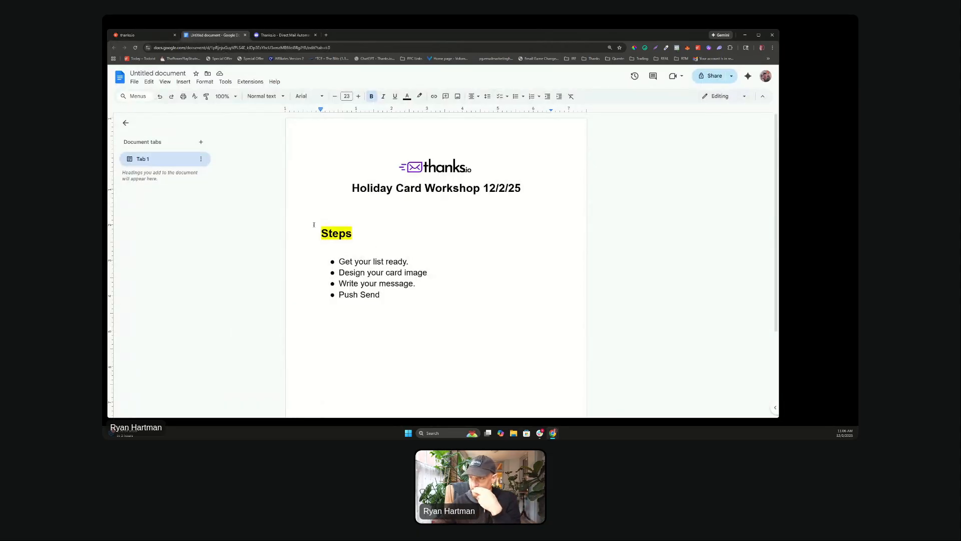
Step: Go from the workshop notes to thanks.io's Branding Builder with its postcard-back preview
click(356, 272)
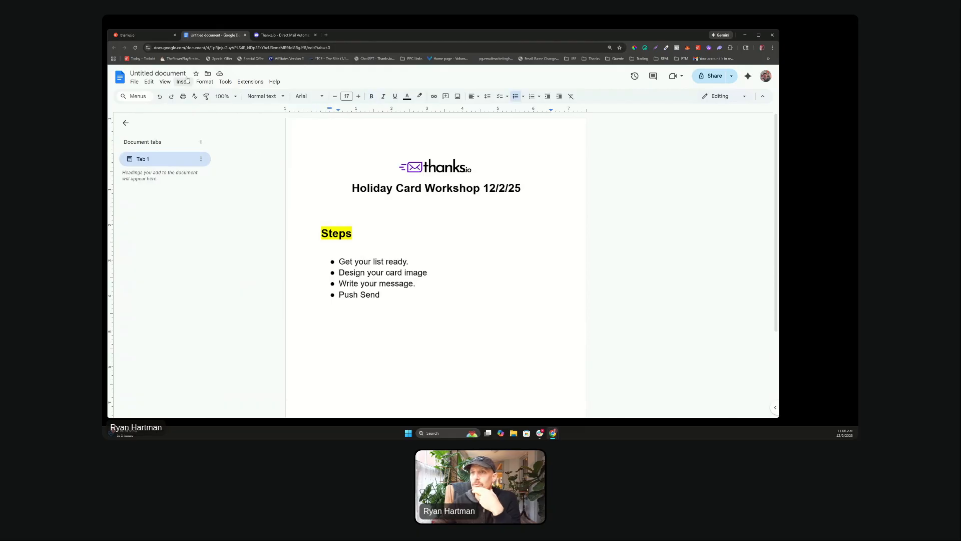
click(157, 35)
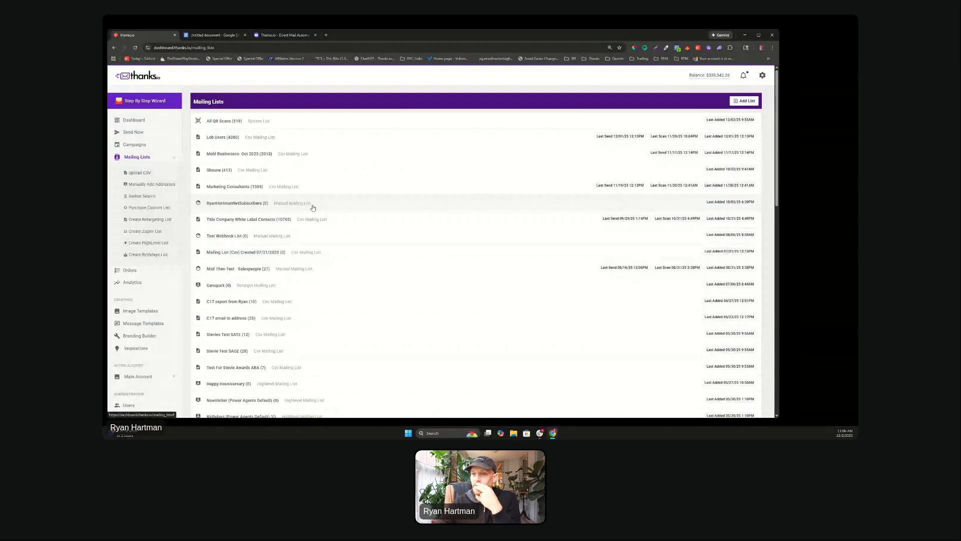
click(139, 336)
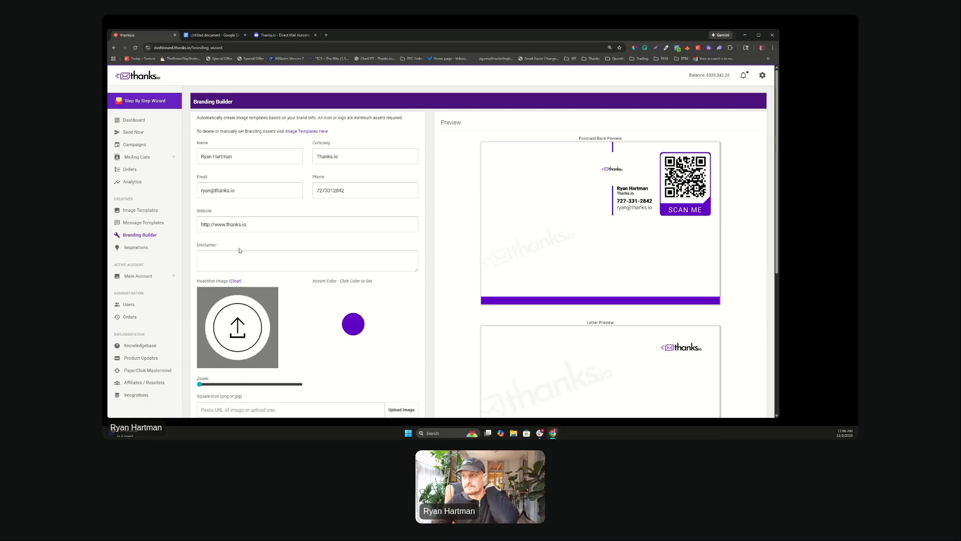
scroll(239, 251, down, 5)
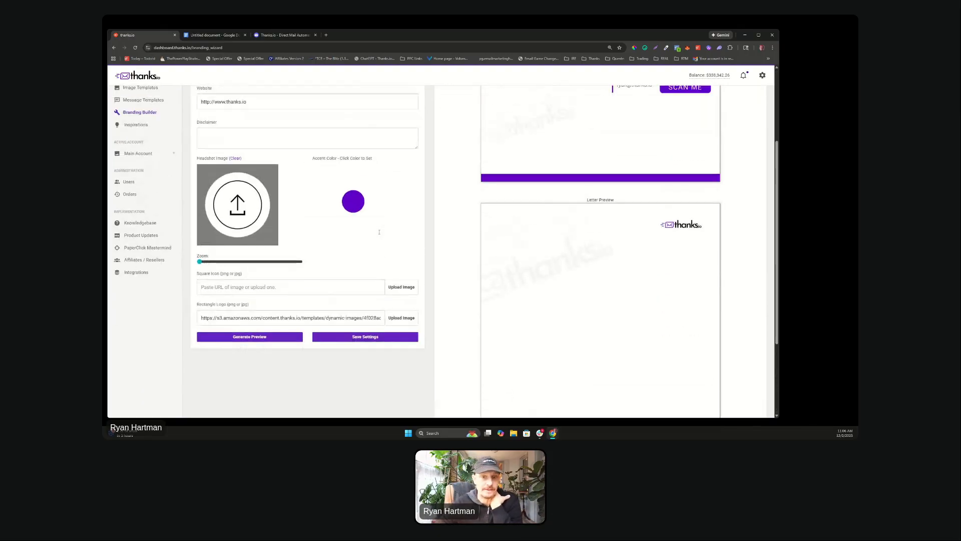
scroll(379, 232, up, 3)
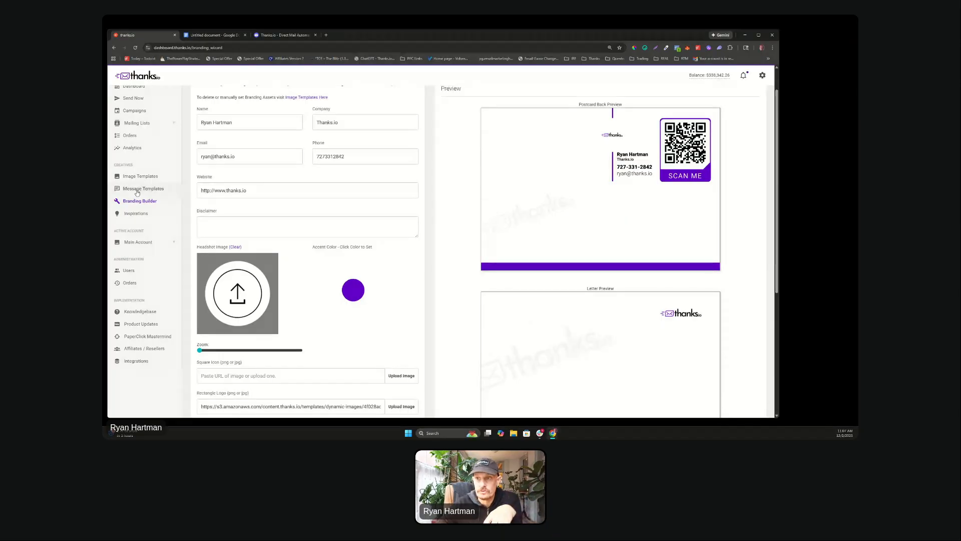
scroll(509, 273, down, 5)
scroll(509, 273, up, 6)
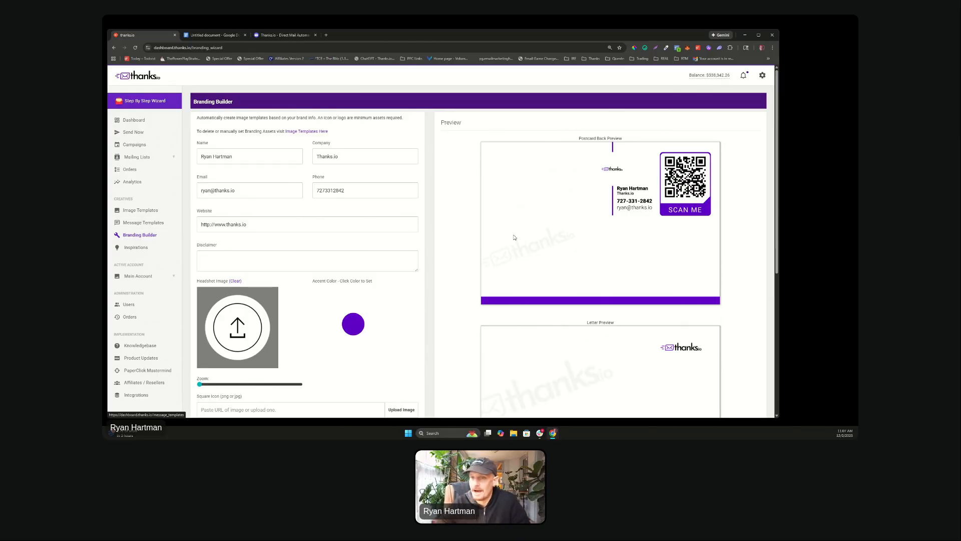
scroll(515, 237, down, 2)
scroll(542, 190, up, 2)
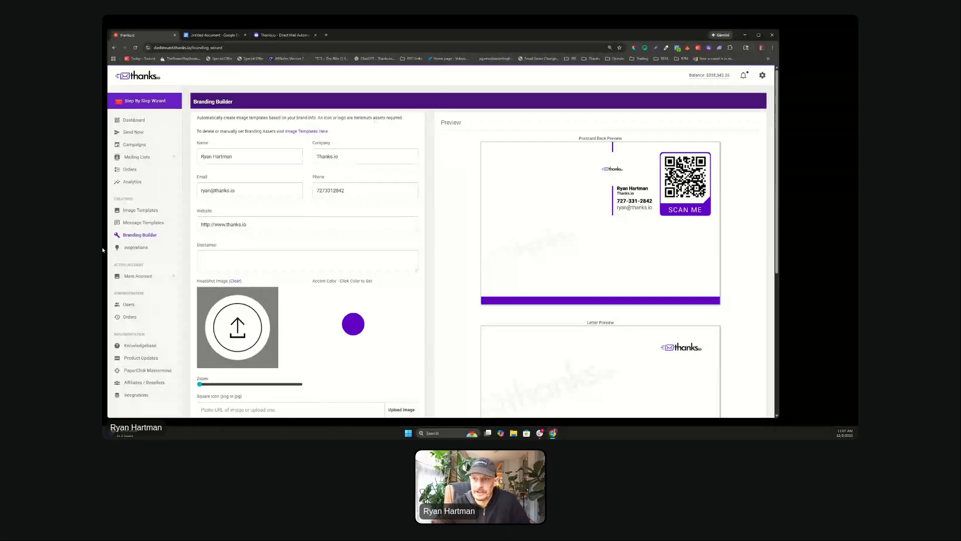
scroll(568, 256, down, 3)
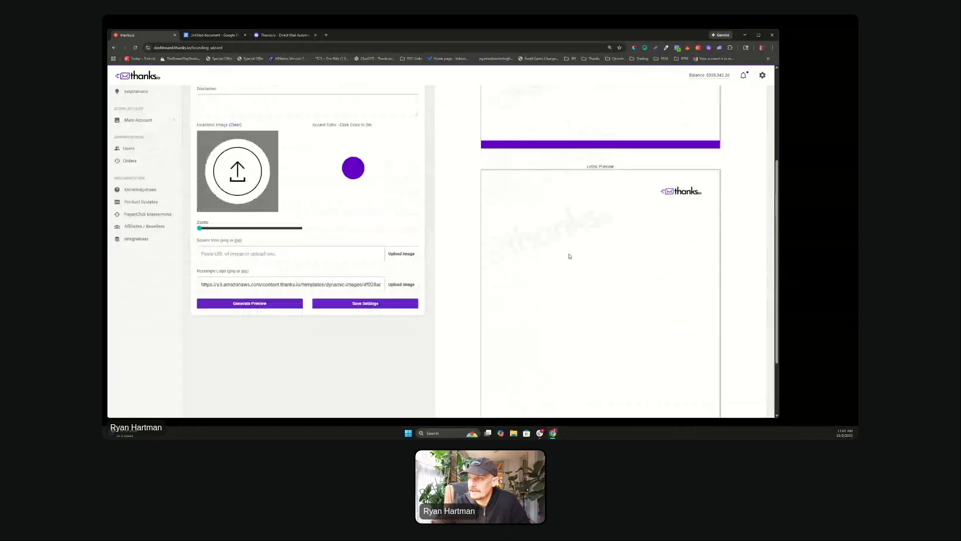
scroll(569, 240, up, 3)
scroll(630, 221, down, 4)
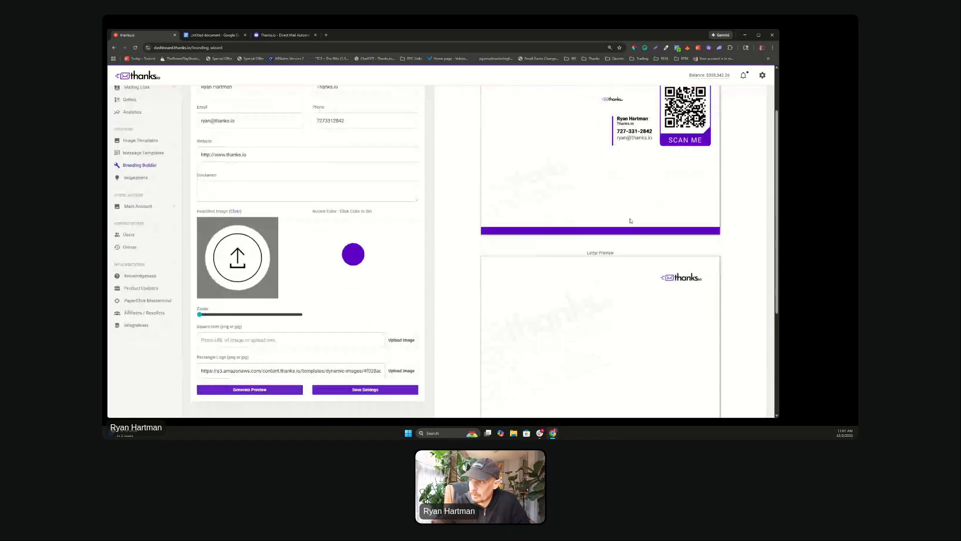
scroll(630, 218, up, 4)
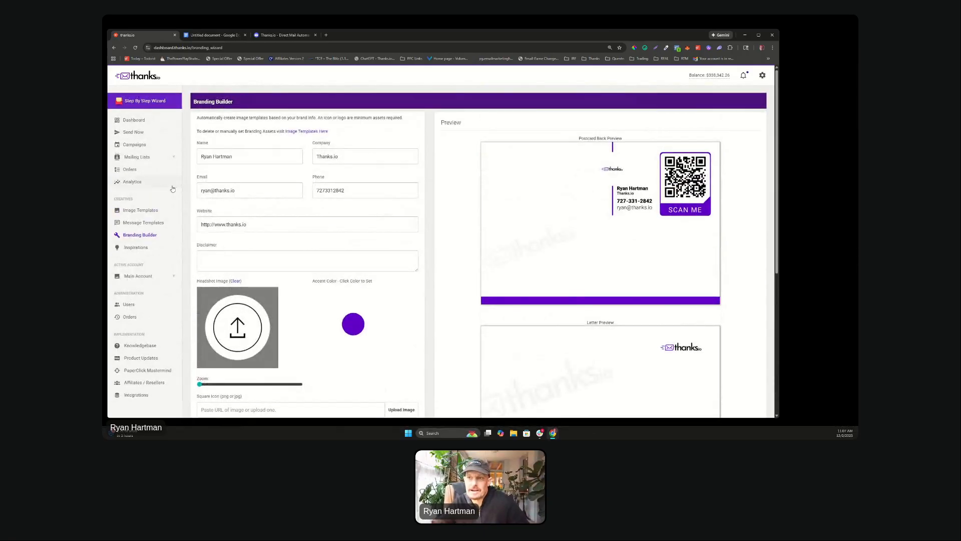
click(201, 34)
drag(421, 283, 339, 284)
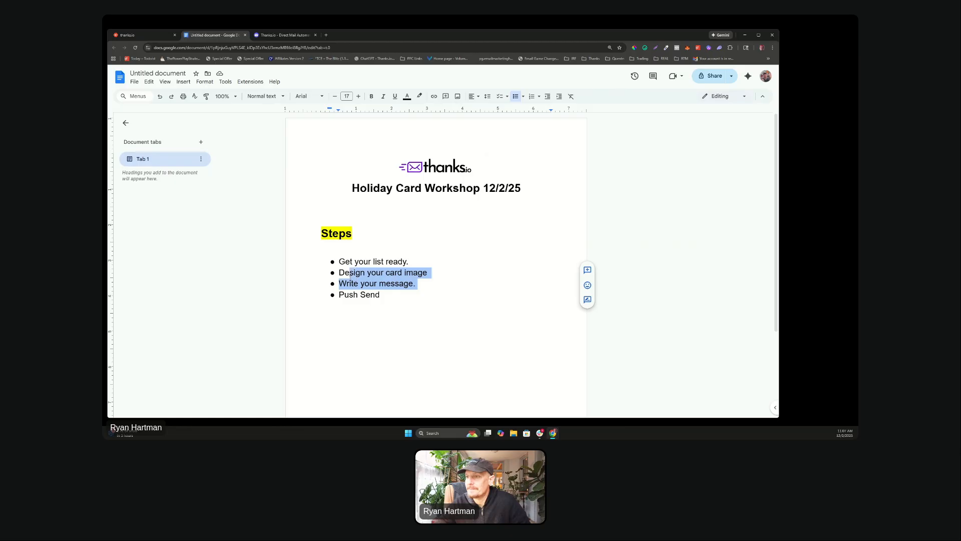
click(143, 35)
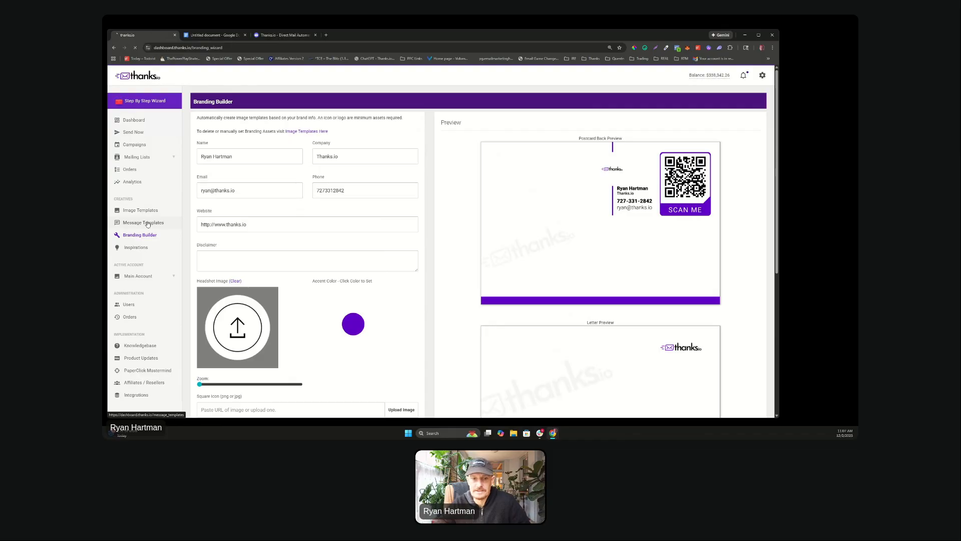
Step: Create a new Notecard message template named 'Holiday 2025'
click(149, 224)
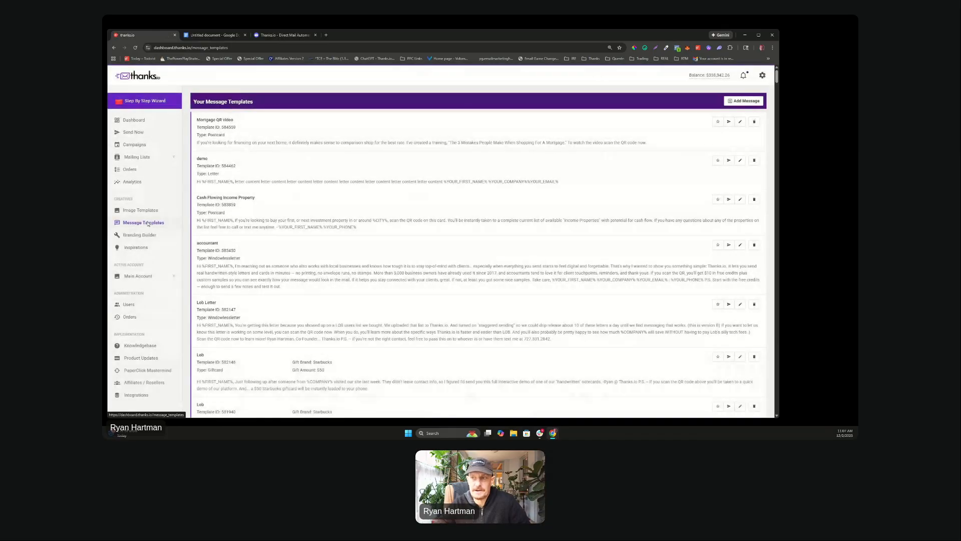
click(744, 101)
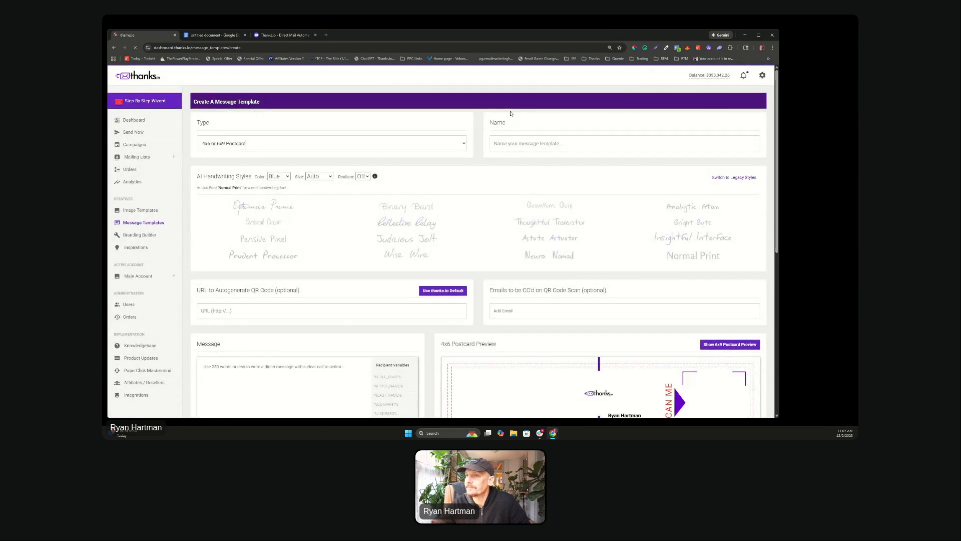
click(212, 147)
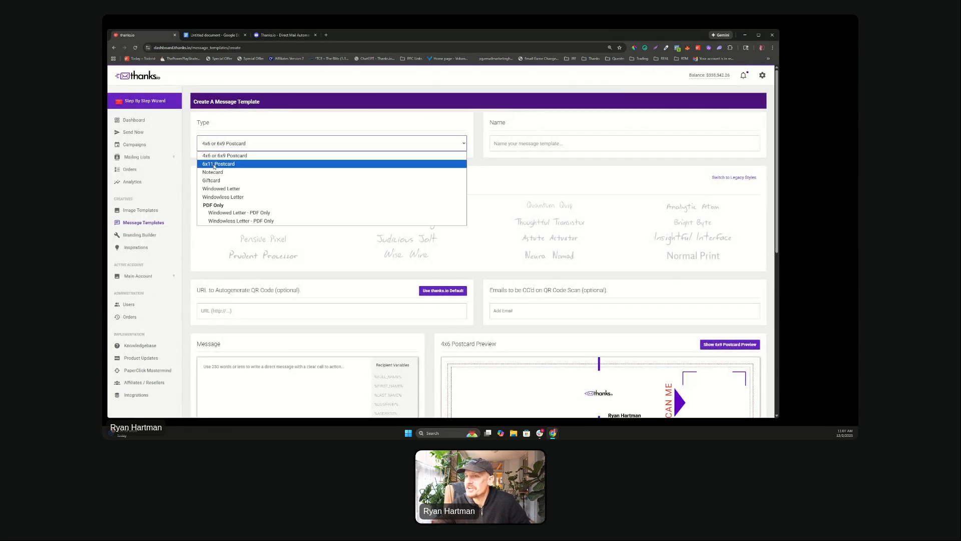
click(214, 170)
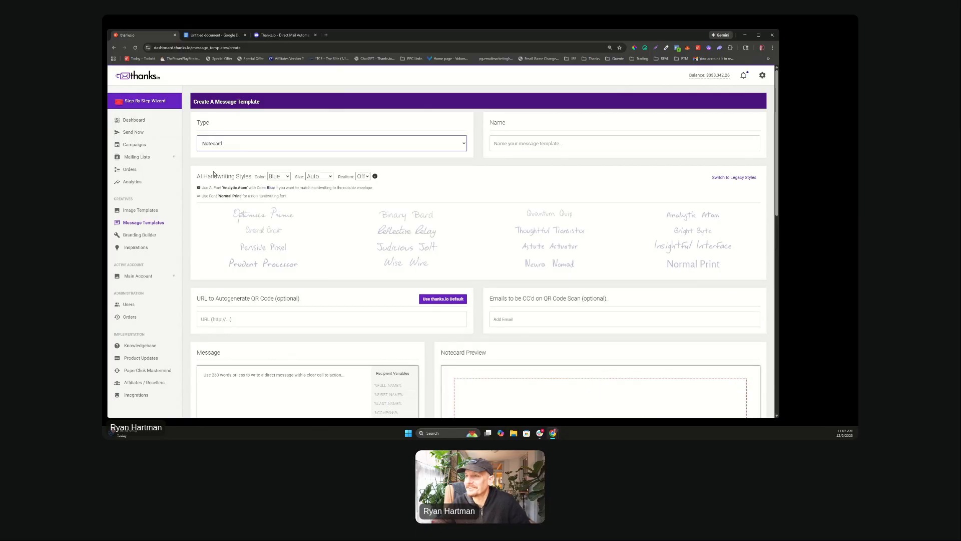
click(542, 147)
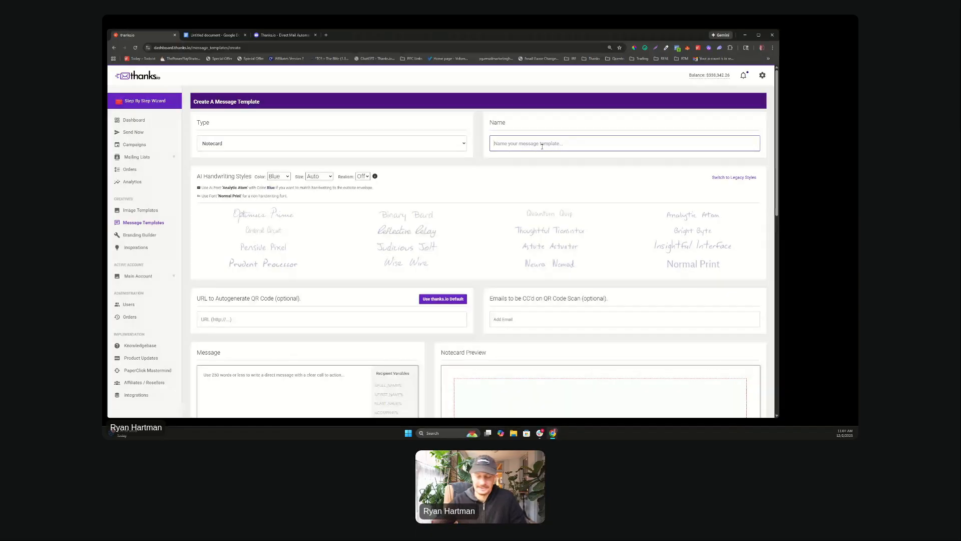
text(xm)
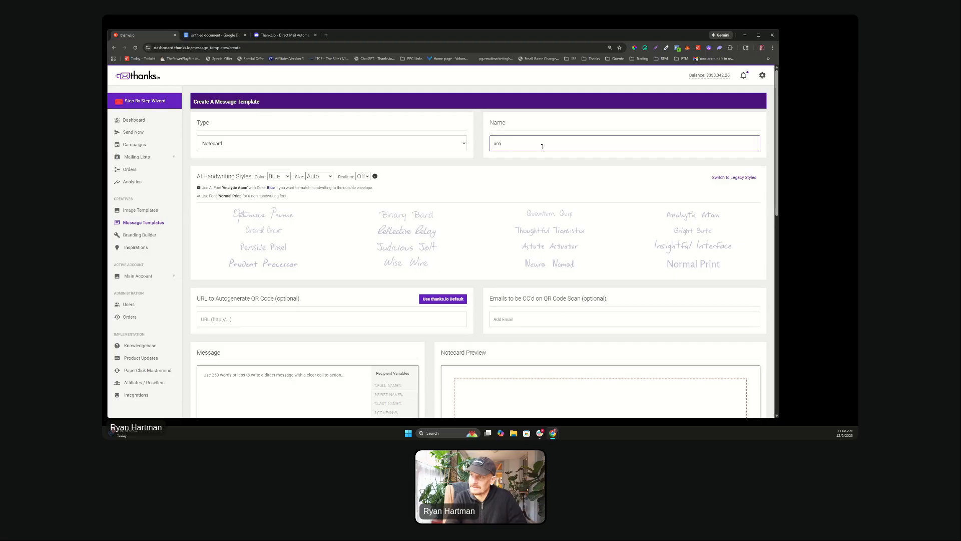
key(BackSpace)
key(BackSpace)
text(Holiday 20)
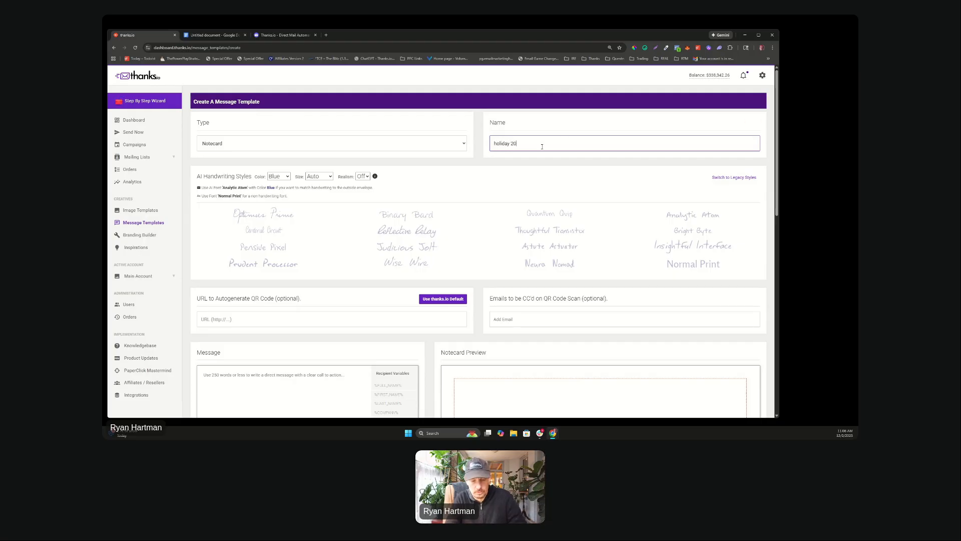
text(25)
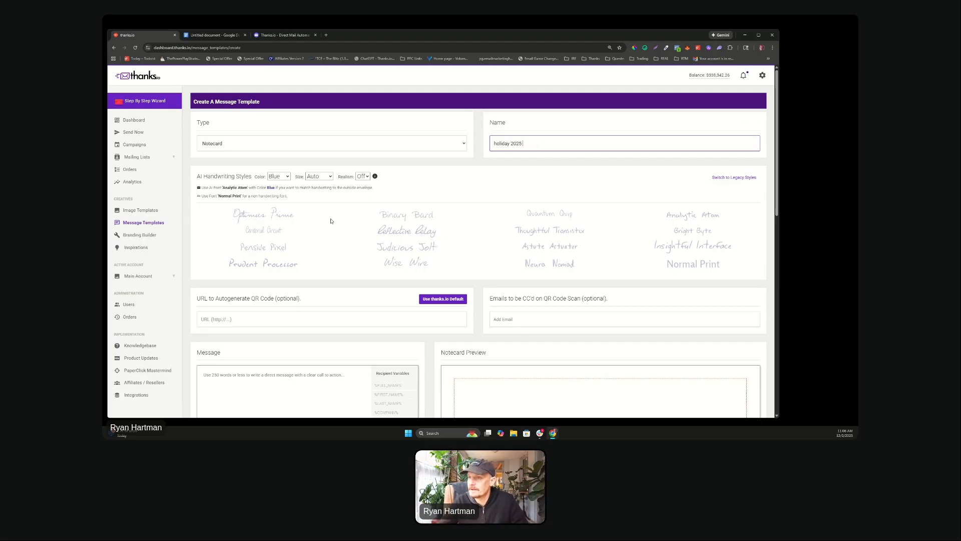
Step: Choose Binary Bard handwriting in Black with Realism turned On
click(406, 214)
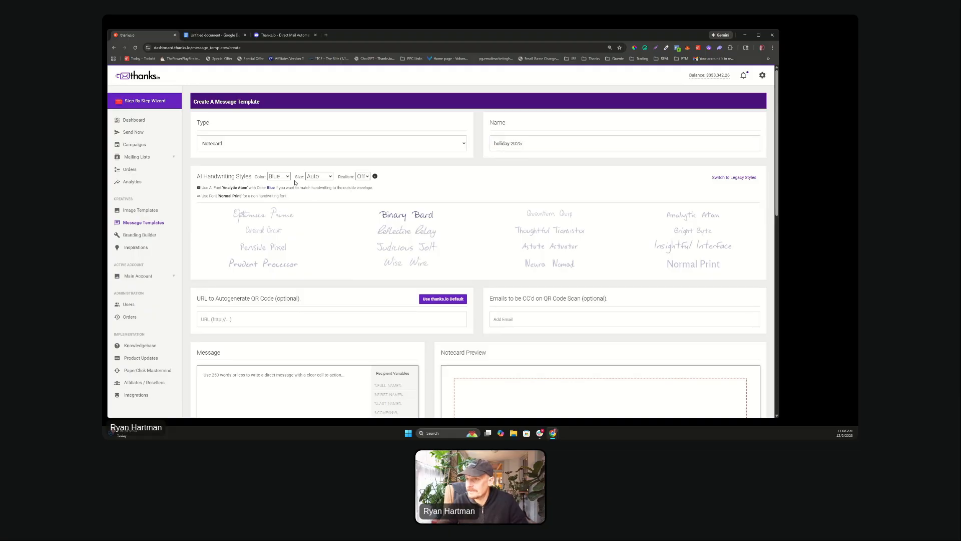
click(279, 177)
click(275, 196)
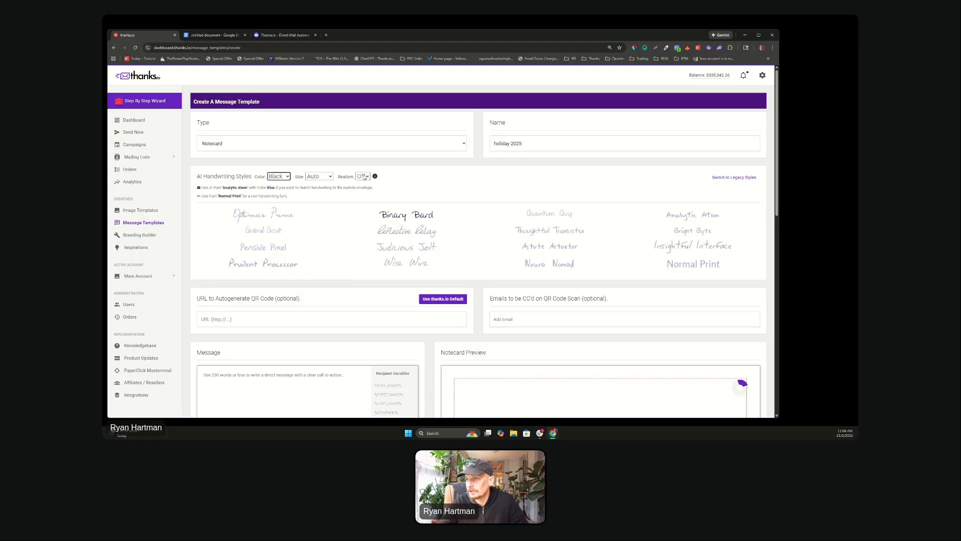
click(365, 176)
click(362, 191)
scroll(444, 190, down, 2)
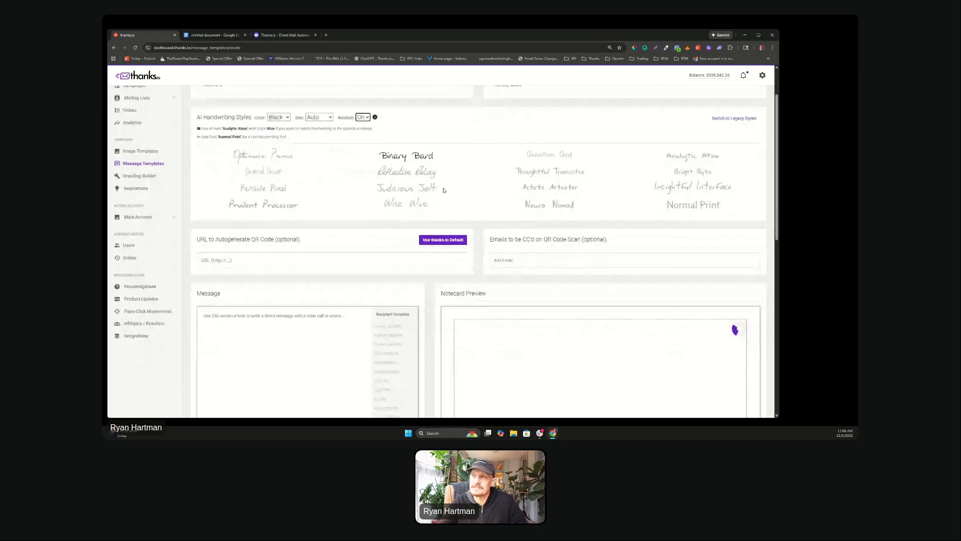
scroll(443, 191, down, 8)
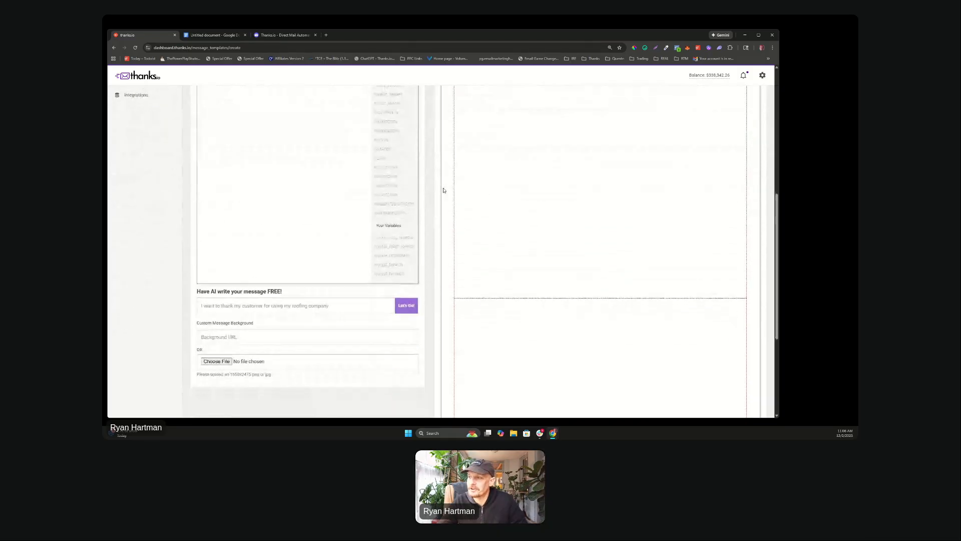
scroll(443, 190, down, 4)
scroll(444, 190, up, 10)
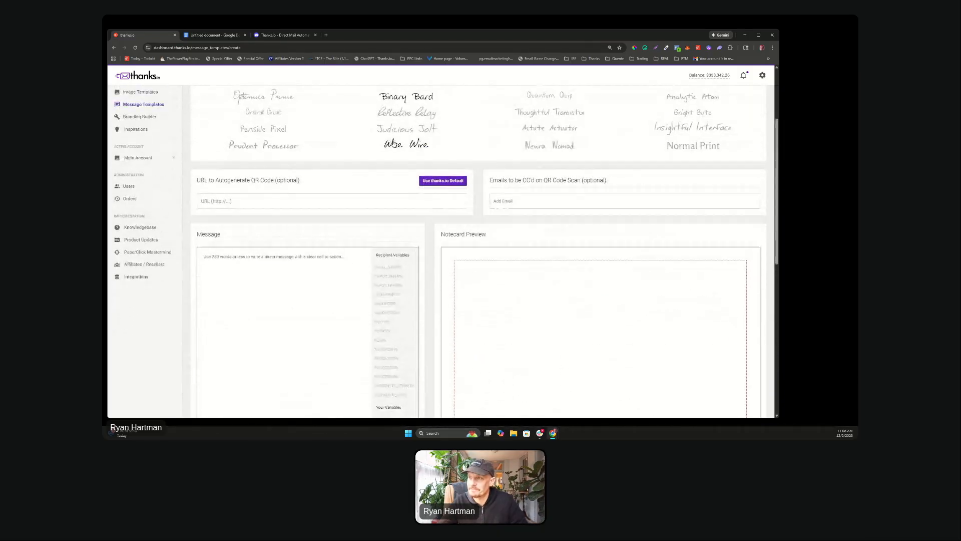
scroll(394, 143, up, 2)
scroll(328, 270, down, 3)
Step: Write the greeting 'Hi %FIRST_NAME%, Just wanted to wish you and yours a happy holiday season'
click(215, 248)
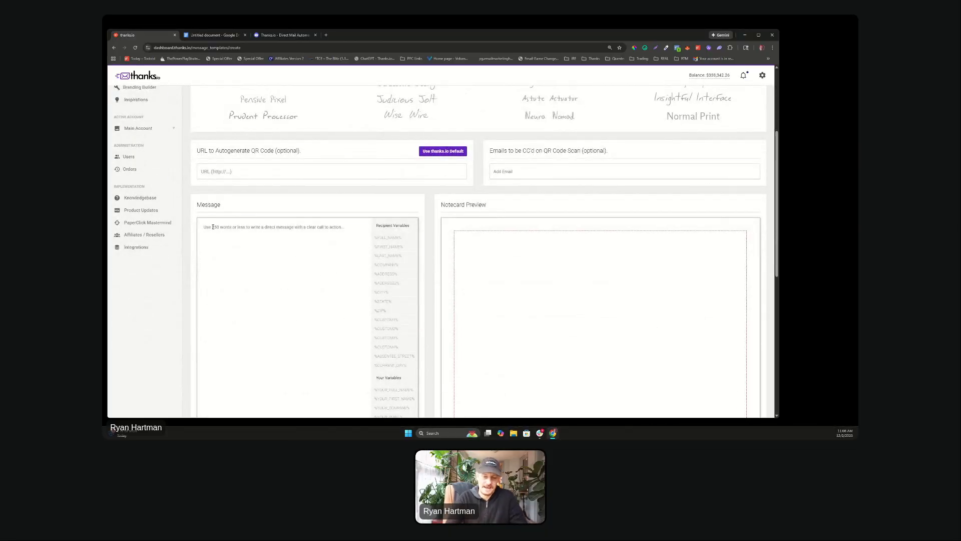
text(Hi)
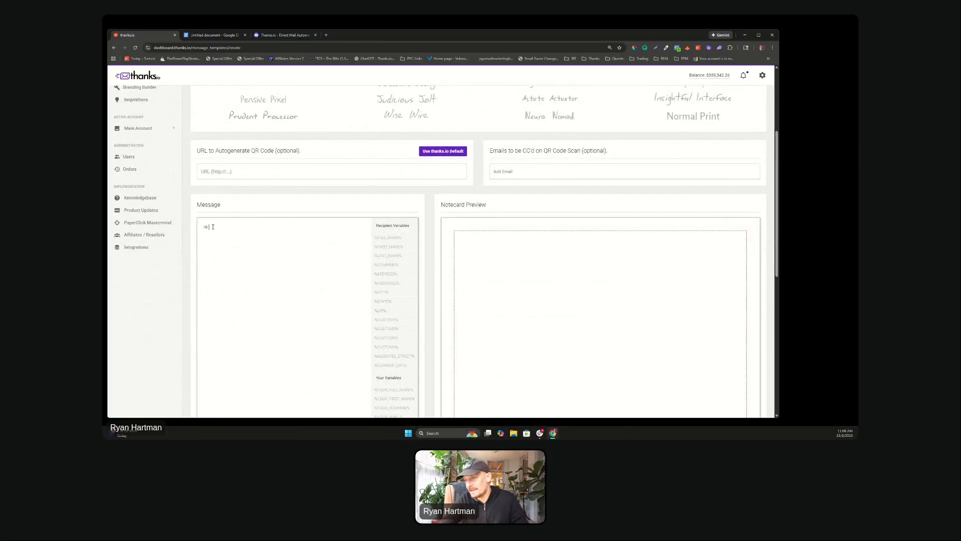
click(388, 246)
text(,  )
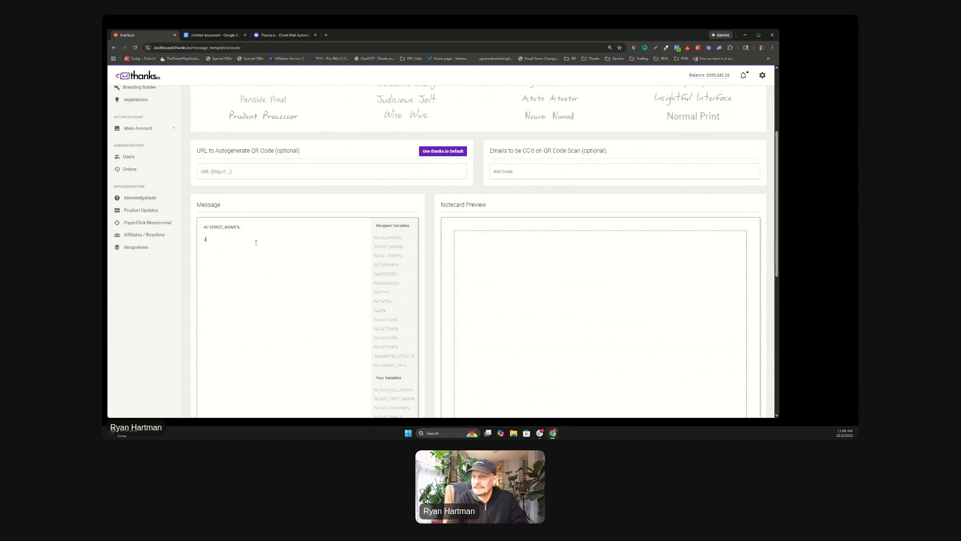
text(Just wanted to)
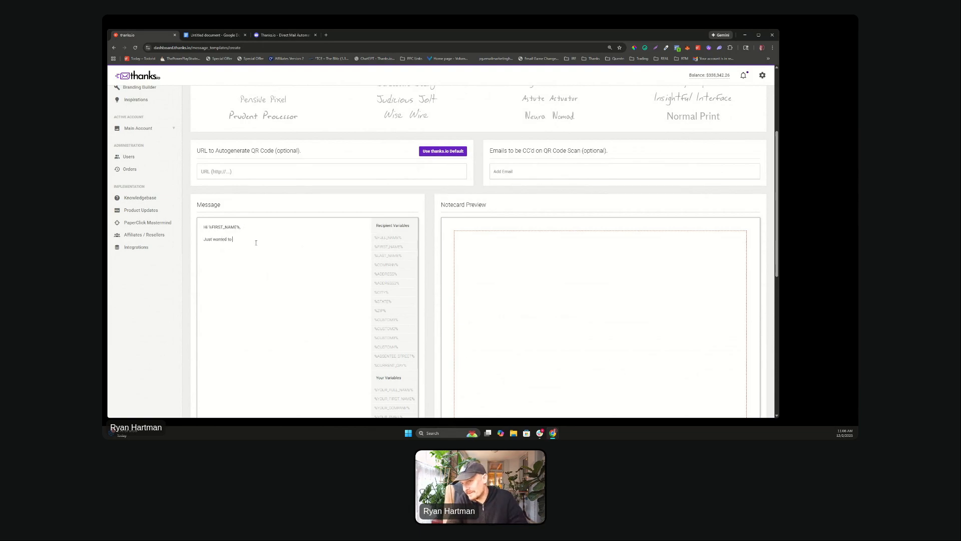
text( wish you and)
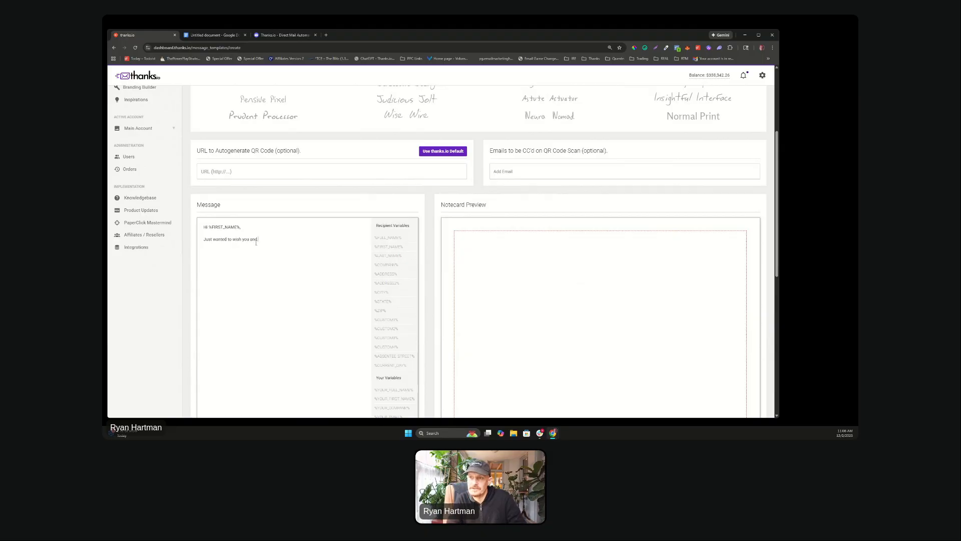
text( yours a ha)
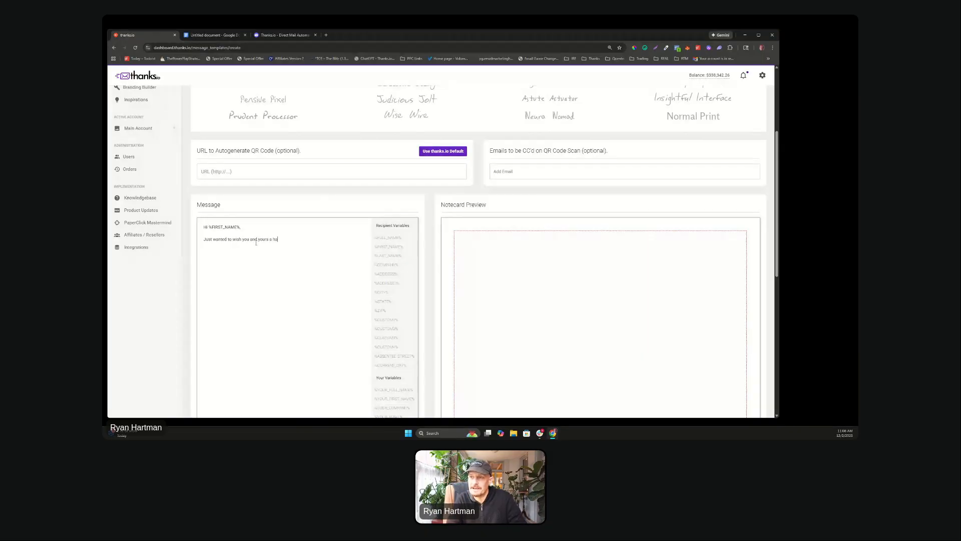
text(ppy holiday season.)
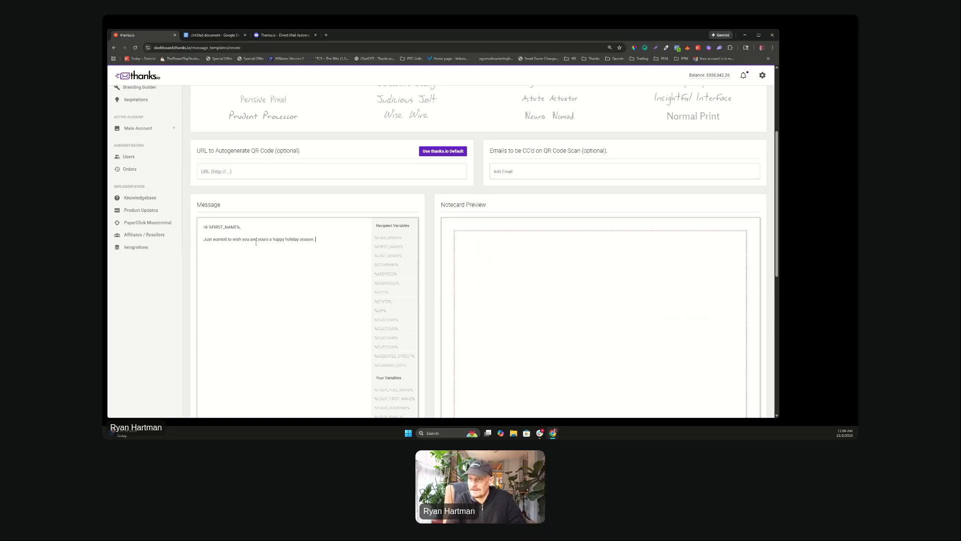
Step: Add a paragraph thanking them for their business and offering help going into 2026
key(Return)
text(We)
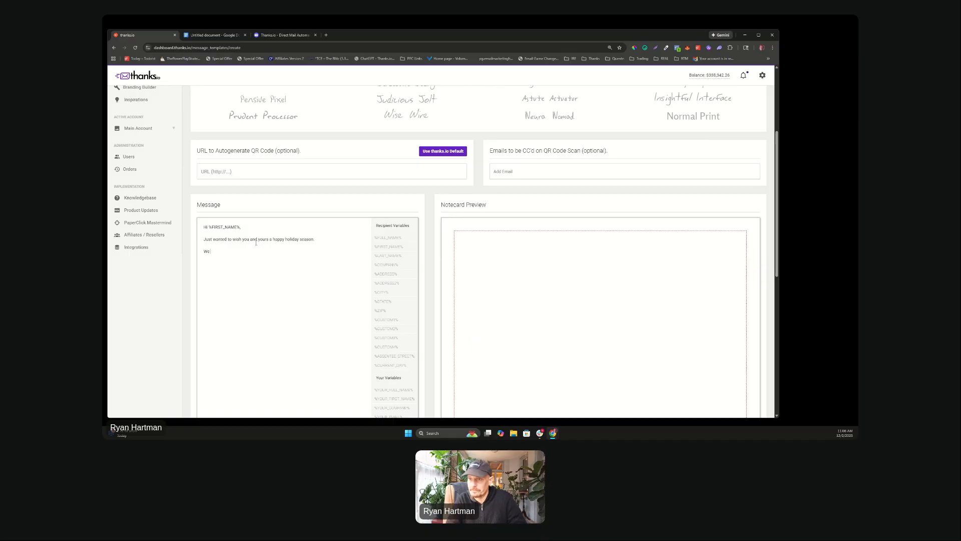
text( really apprecia)
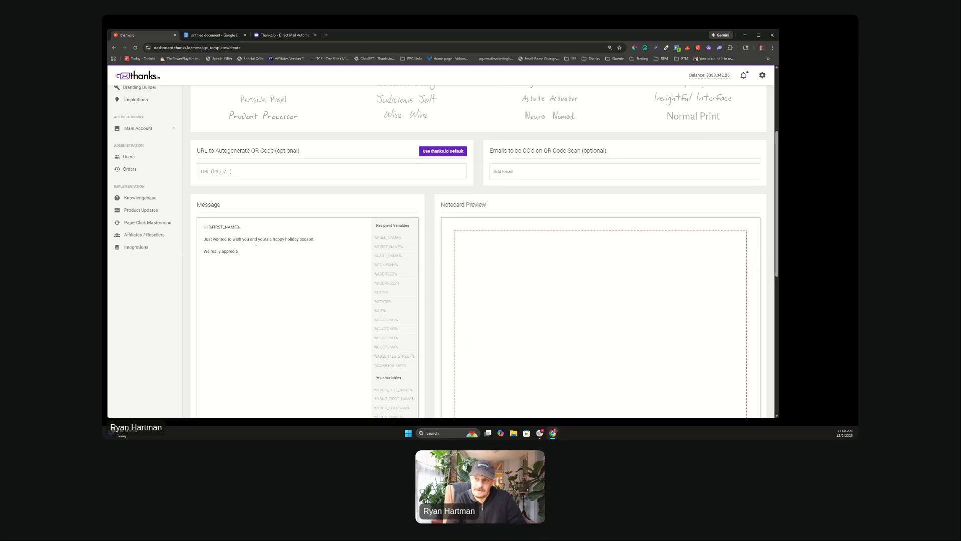
text(te your busine)
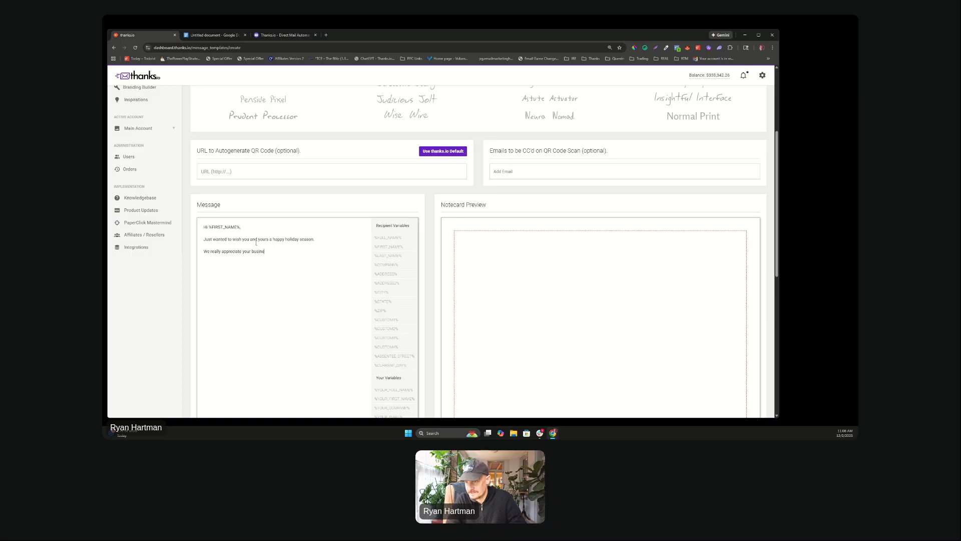
text(ss over the)
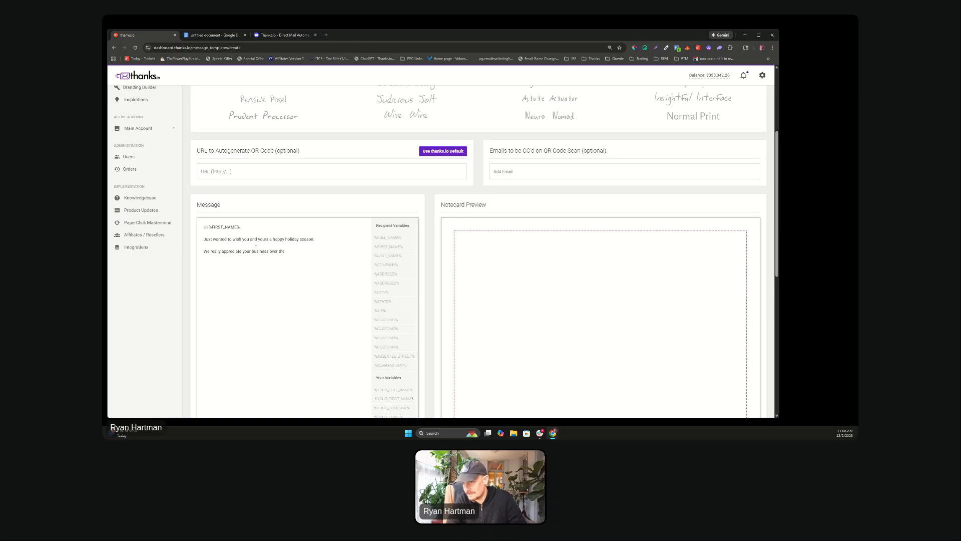
text( past year... pl)
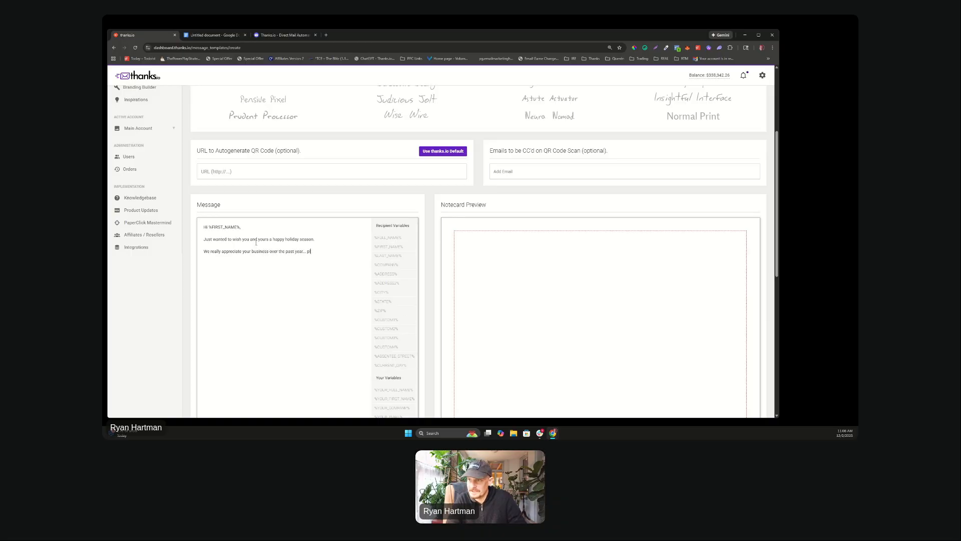
text(ease don't h)
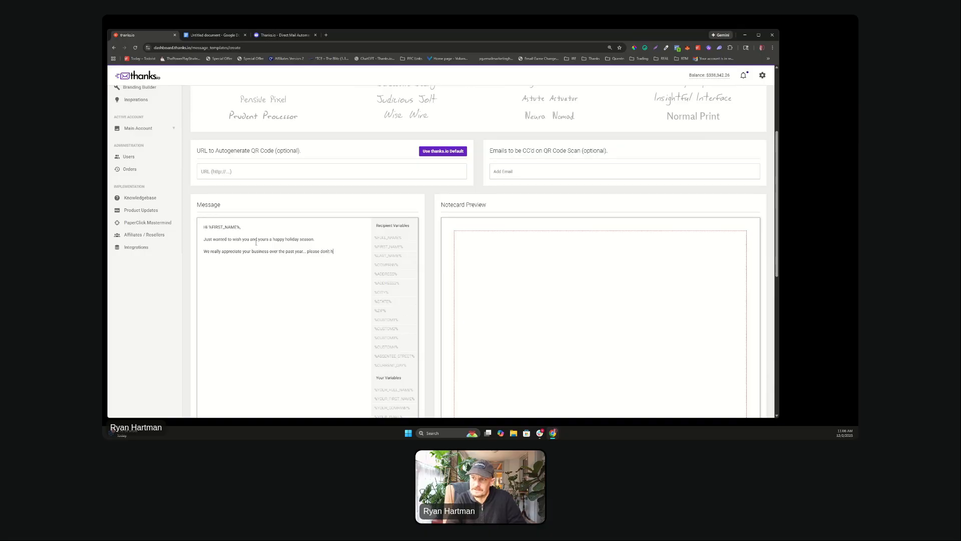
text( to teac)
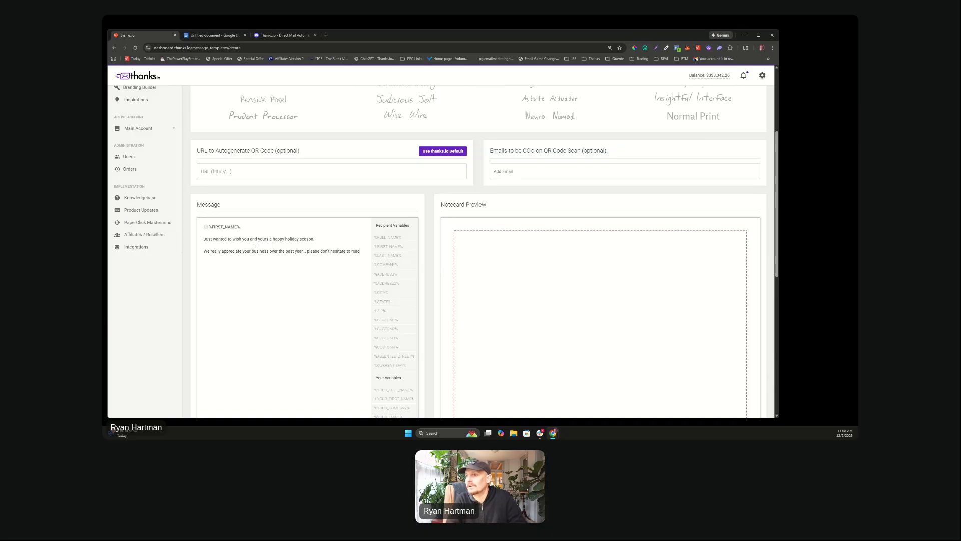
text(h out an)
key(BackSpace)
key(BackSpace)
text(if ther)
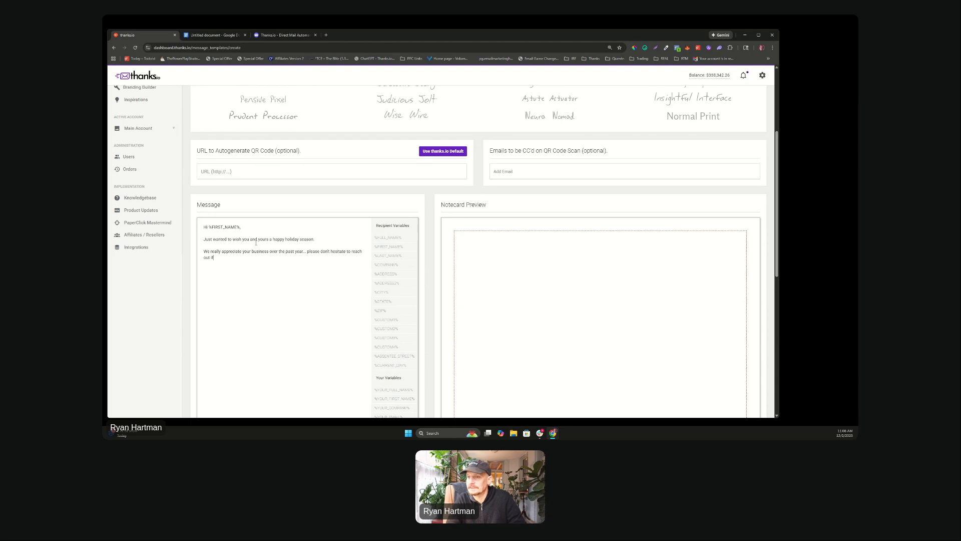
key(BackSpace)
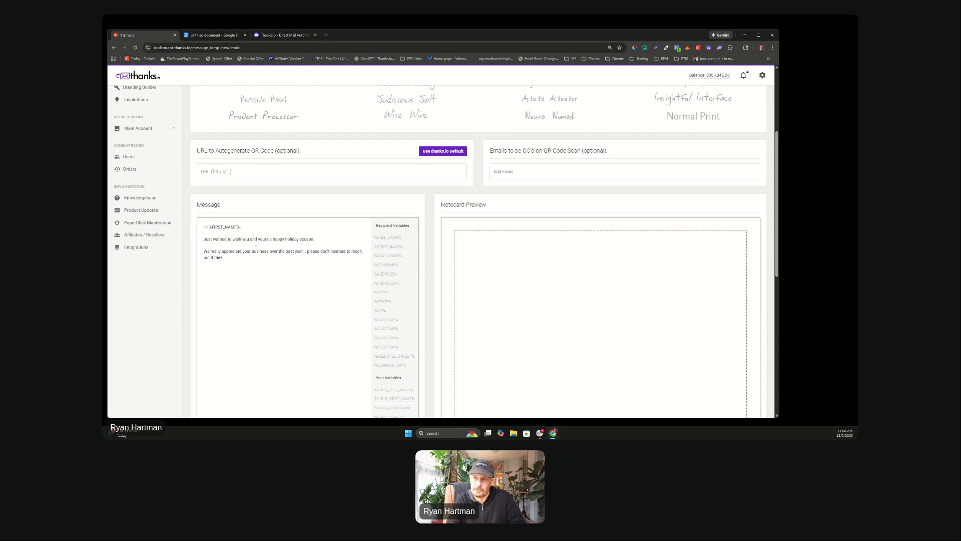
key(BackSpace)
key(BackSpace)
text(re's anything)
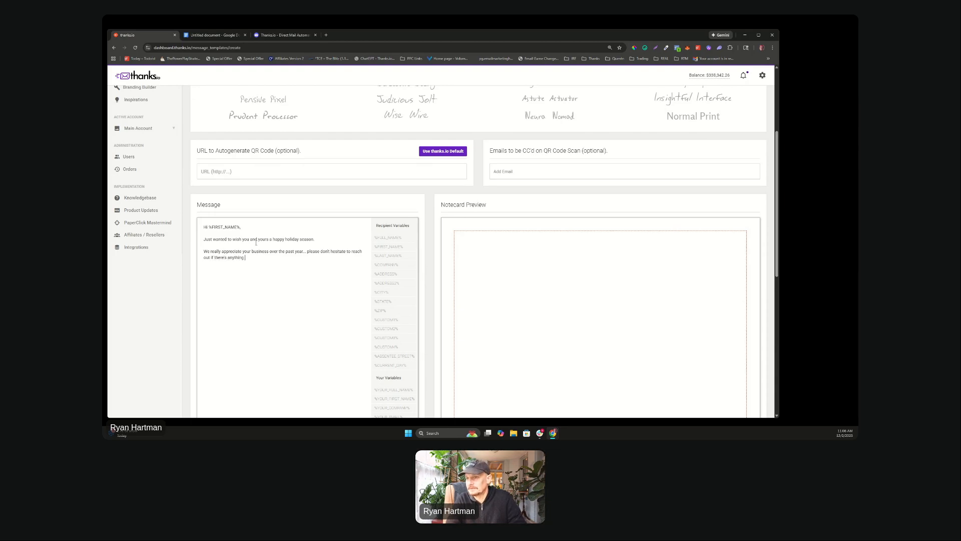
text( we can help with g)
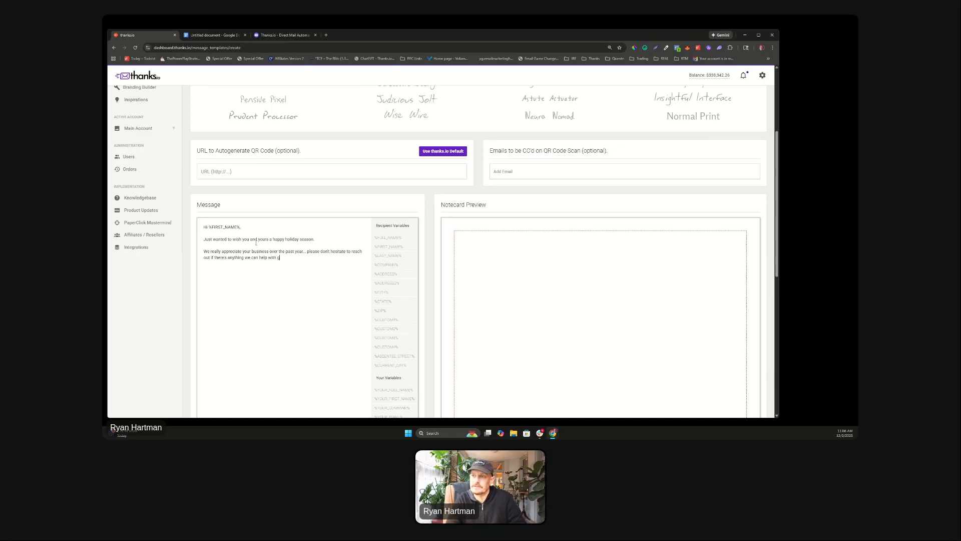
text(oing into 2020)
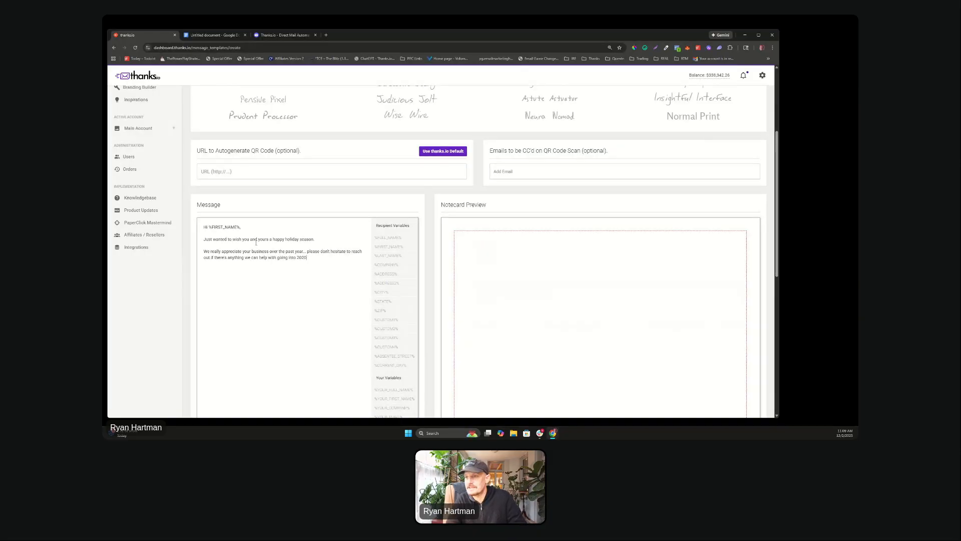
key(BackSpace)
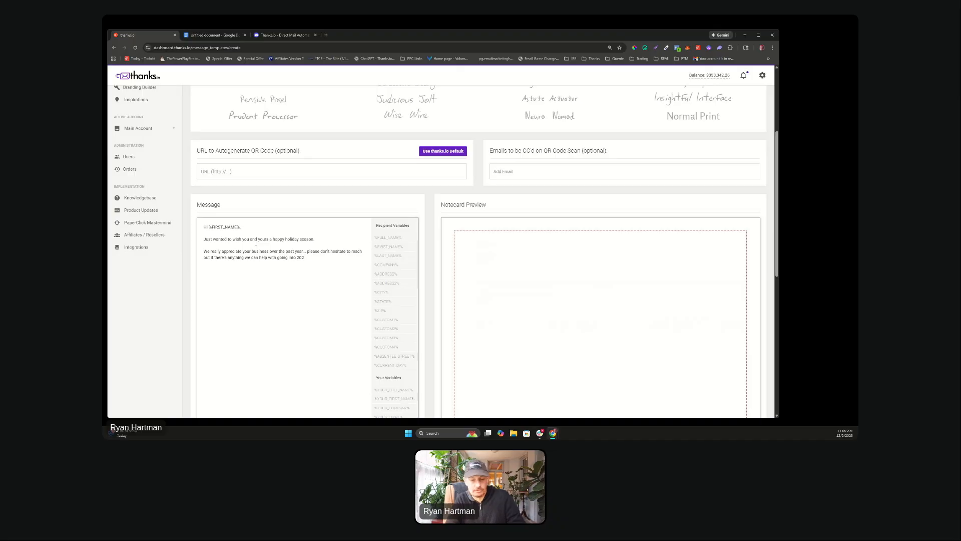
scroll(256, 242, down, 3)
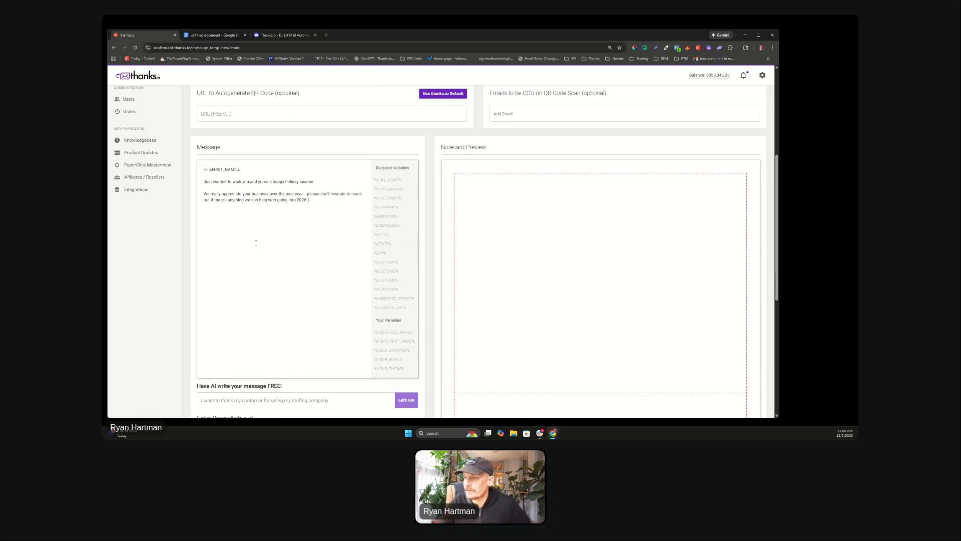
scroll(256, 243, down, 2)
scroll(256, 244, up, 2)
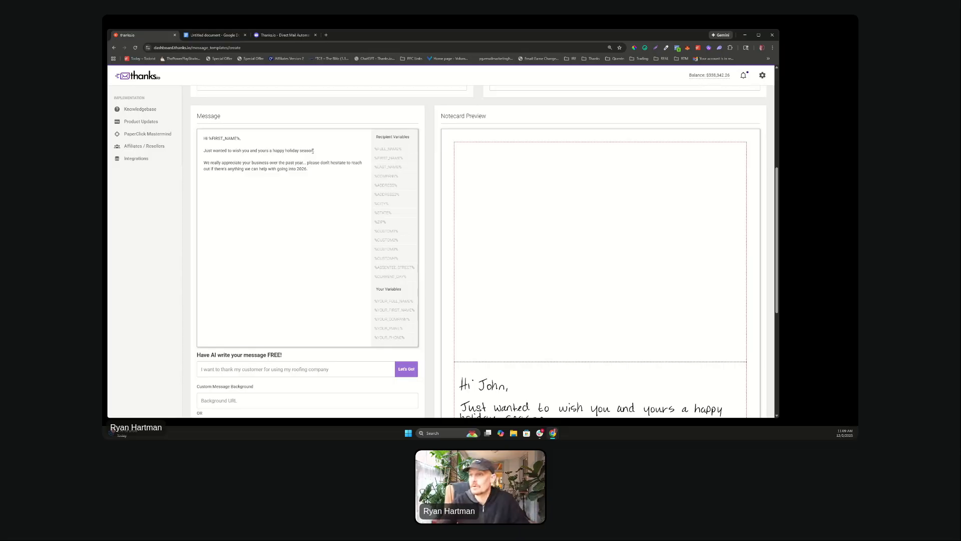
drag(309, 168, 204, 157)
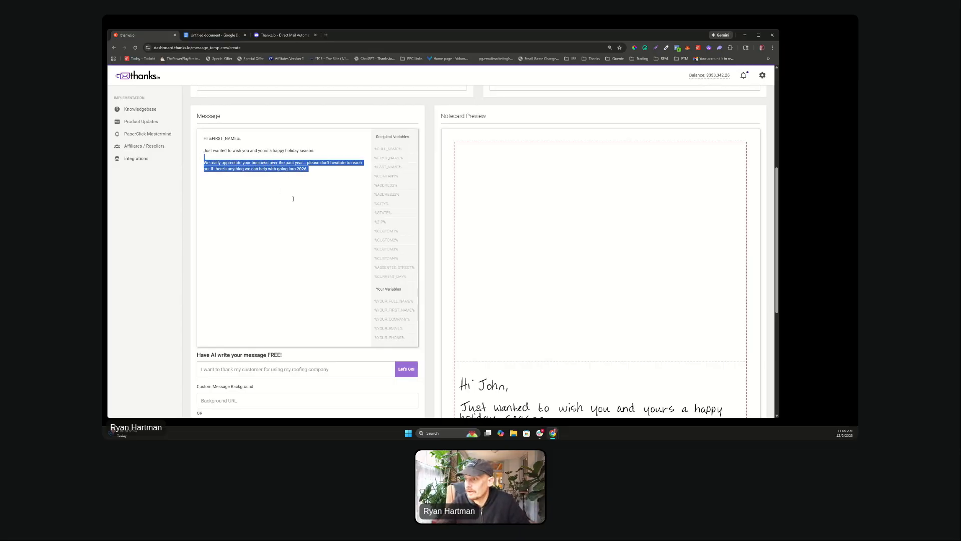
scroll(300, 205, down, 1)
scroll(308, 209, down, 3)
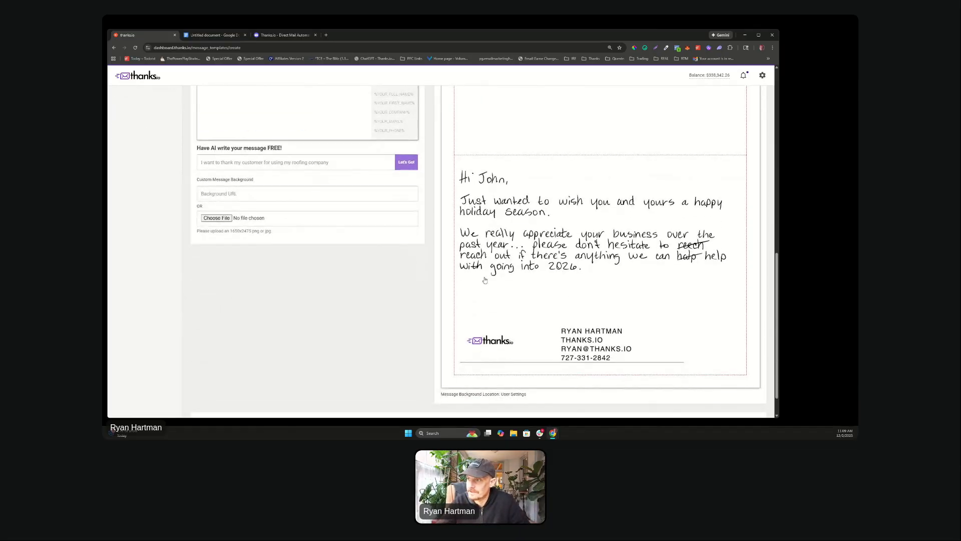
scroll(544, 270, down, 2)
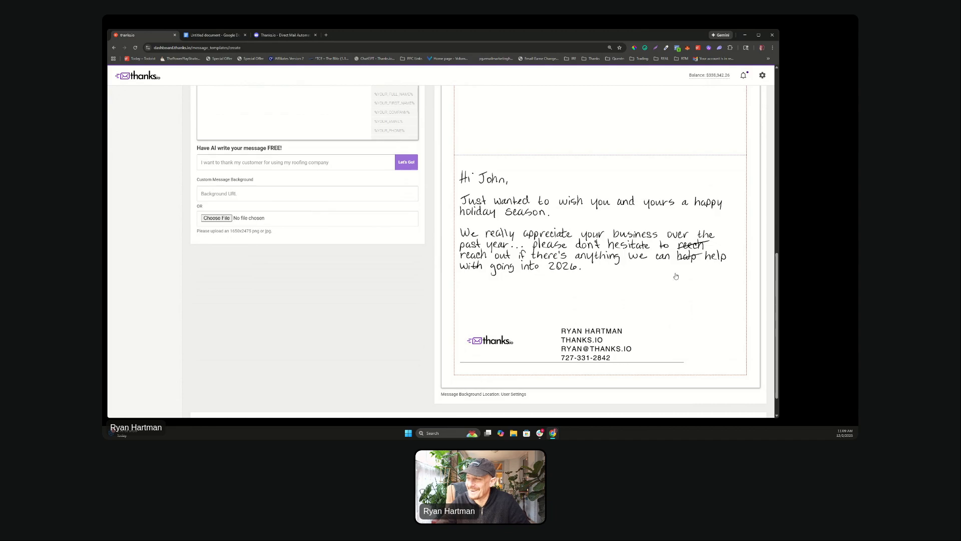
scroll(647, 280, up, 5)
scroll(648, 280, up, 8)
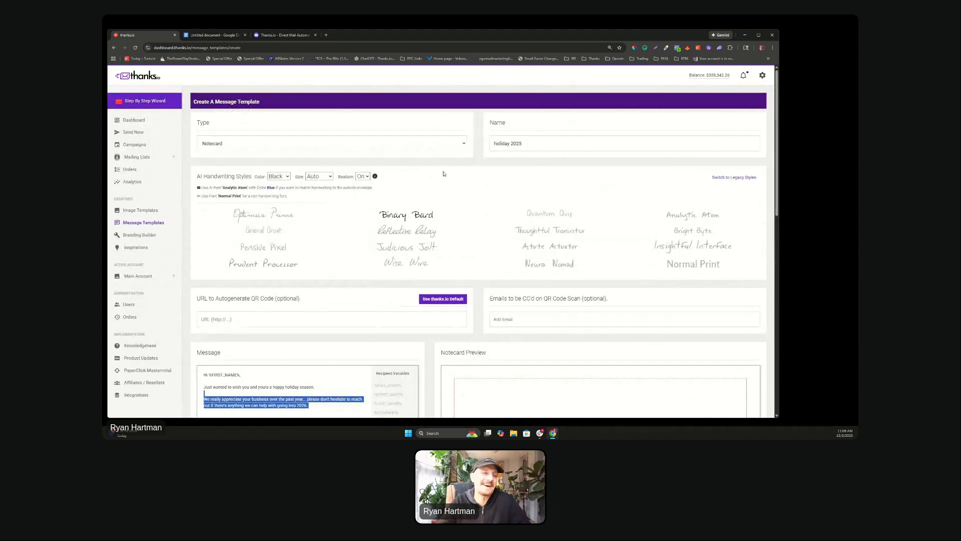
Step: Set handwriting Realism to Off so no words appear crossed out
click(362, 176)
click(364, 193)
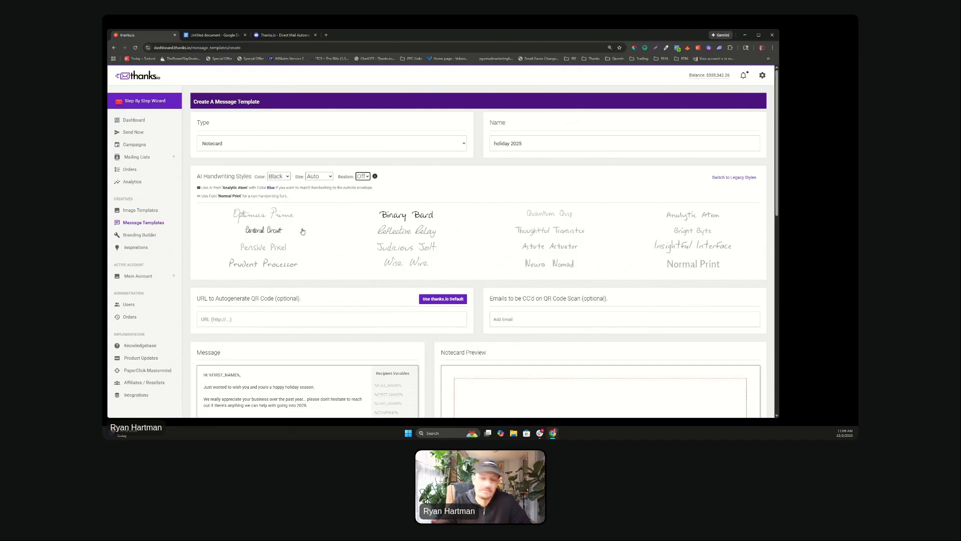
scroll(490, 216, down, 3)
scroll(490, 217, down, 8)
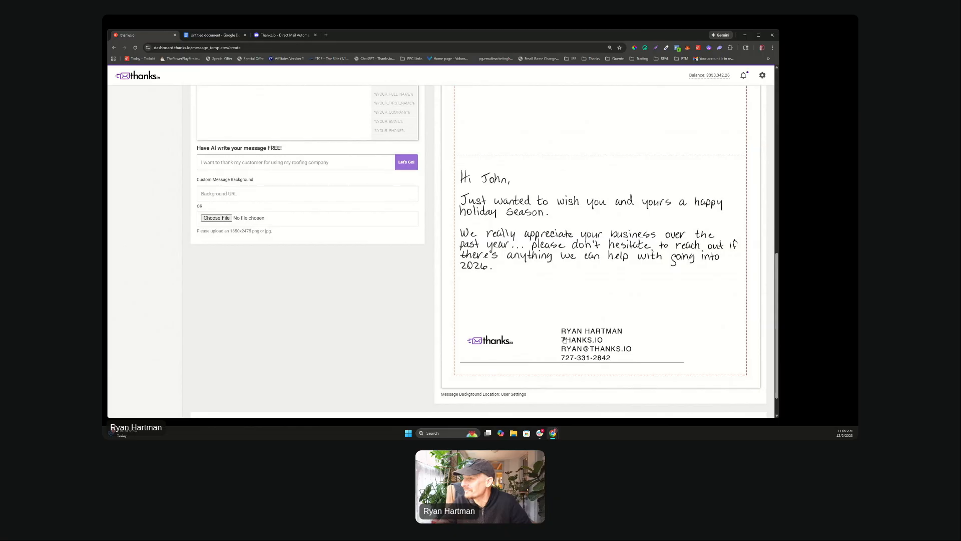
scroll(564, 341, up, 3)
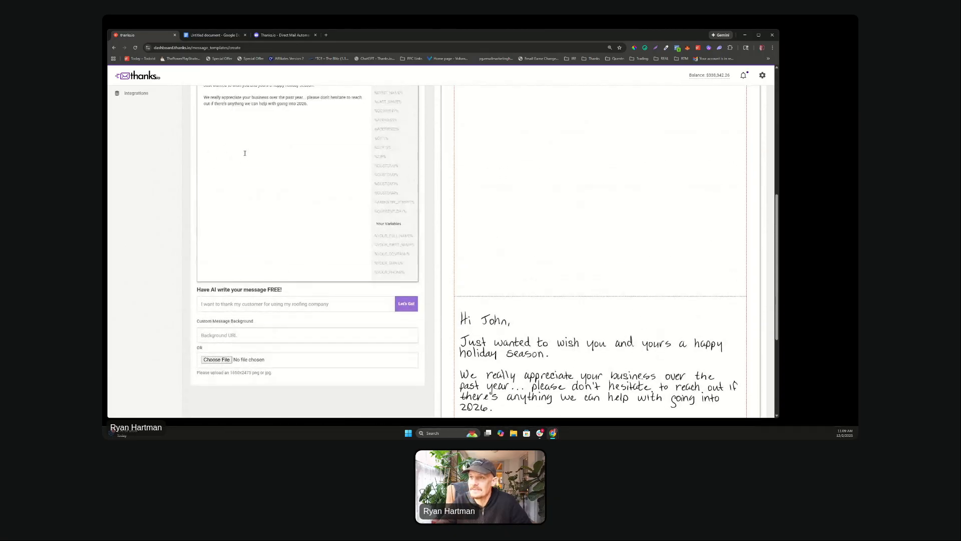
scroll(245, 153, up, 2)
drag(311, 171, 205, 158)
Step: Add a dash sign-off with the sender's first name on a new line below the message
click(213, 183)
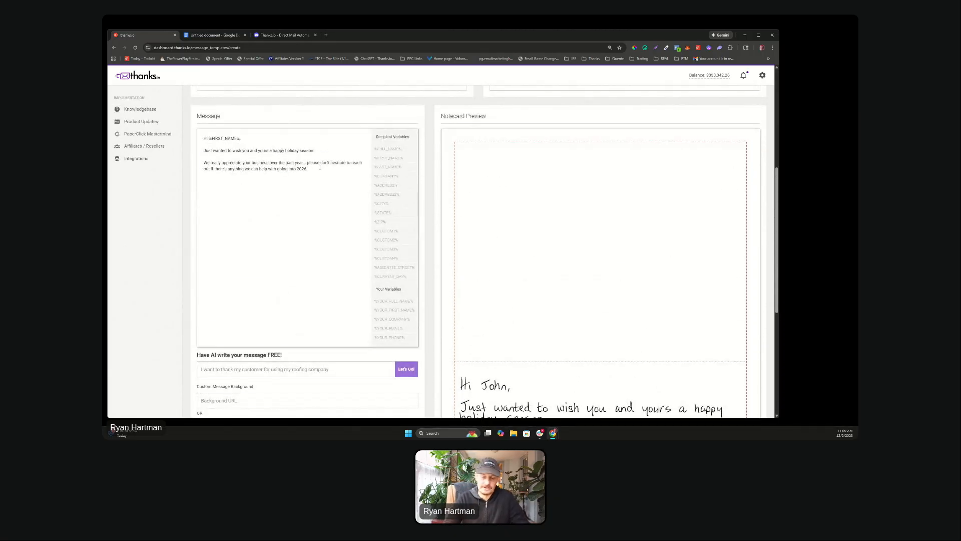
key(Return)
key(Return)
text(-Ryan)
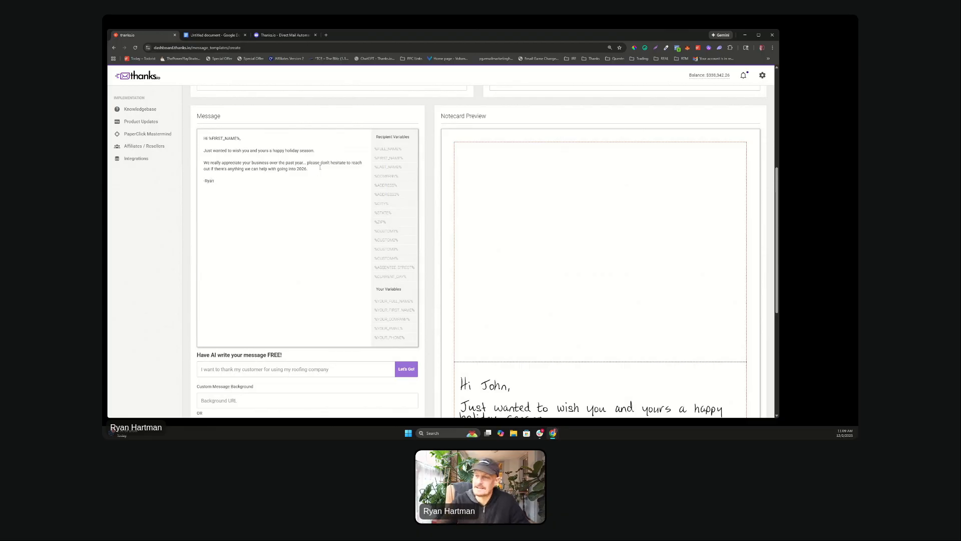
scroll(399, 172, down, 2)
scroll(399, 171, down, 3)
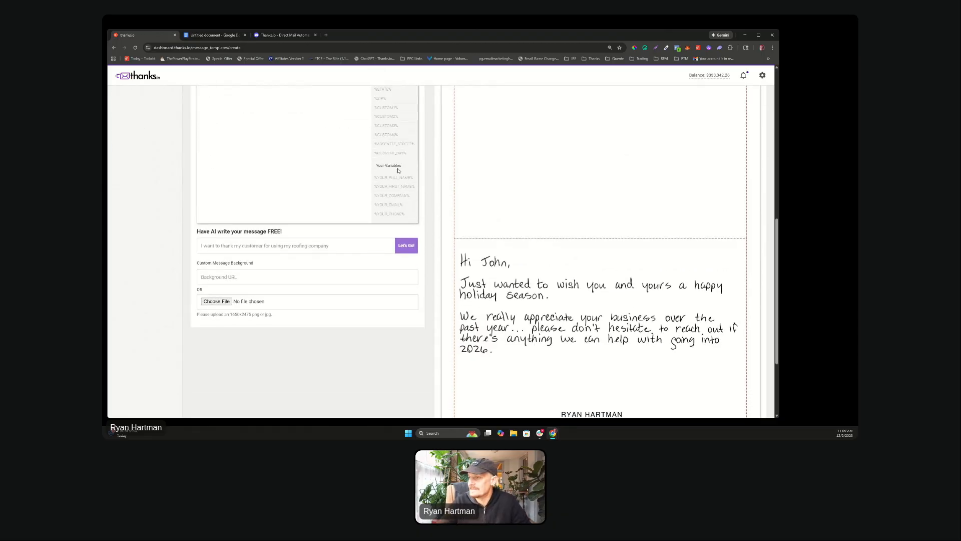
scroll(630, 305, up, 2)
scroll(630, 304, down, 2)
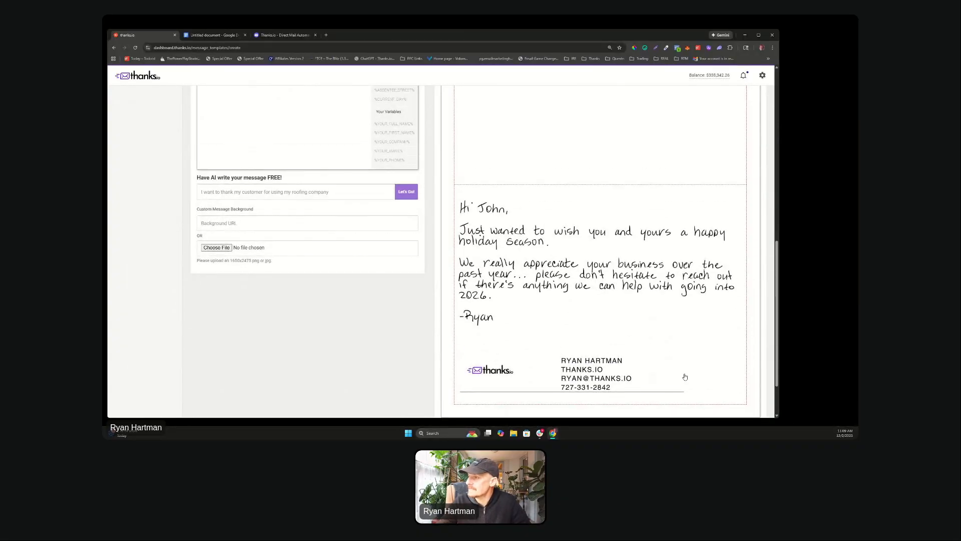
scroll(428, 313, up, 1)
Step: Save the 'holiday 2025' notecard with Save Message Template at the bottom of the form
scroll(428, 313, up, 5)
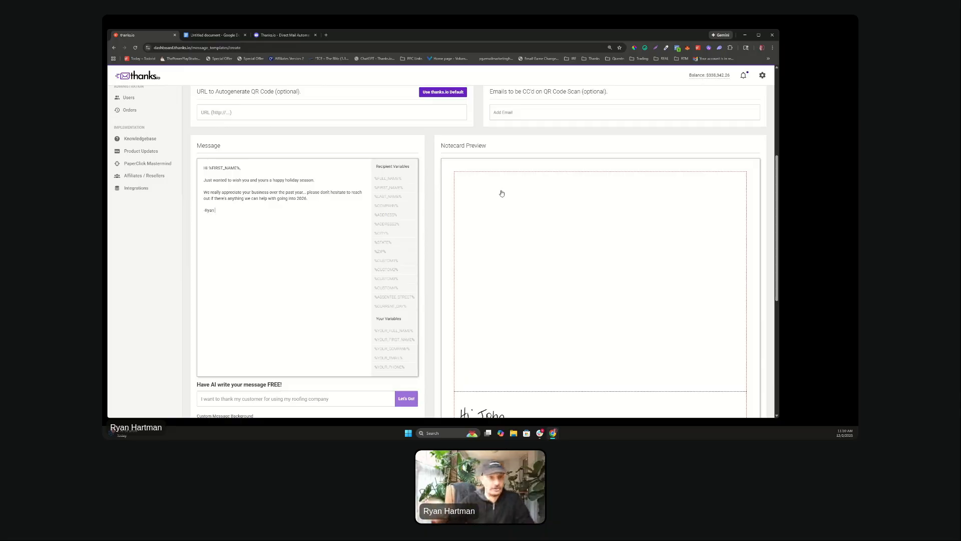
scroll(532, 183, down, 4)
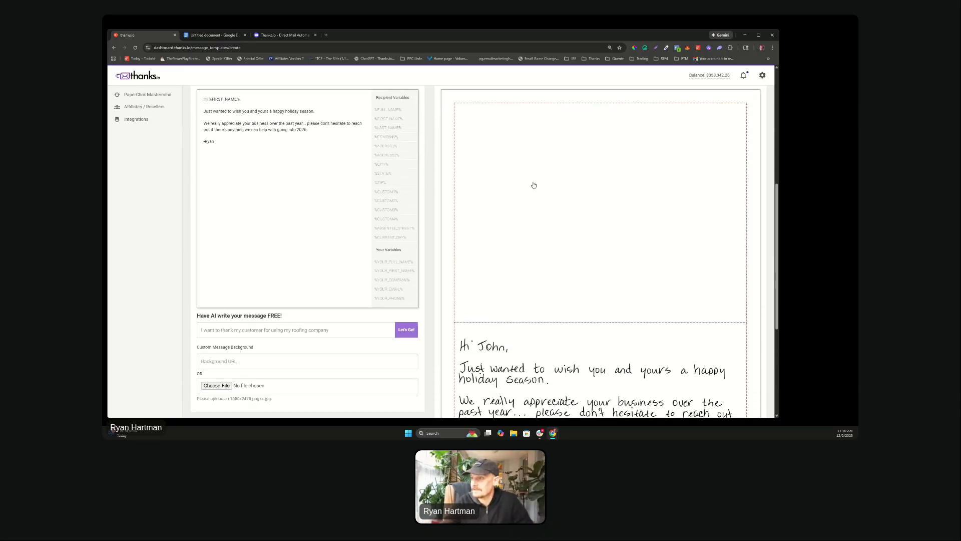
scroll(534, 185, down, 2)
click(454, 388)
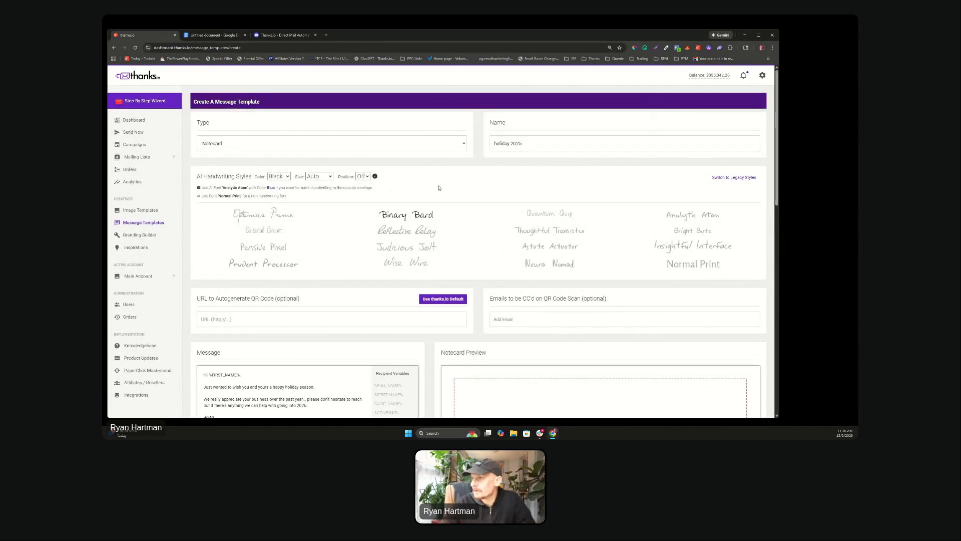
Step: Start the step-by-step sending wizard and choose a Notecard to send
scroll(444, 203, down, 4)
scroll(445, 206, up, 4)
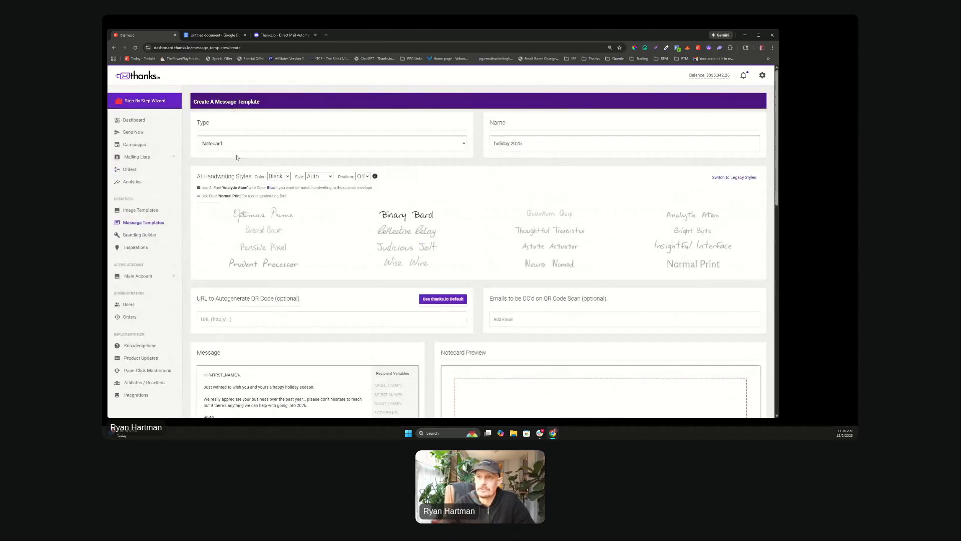
click(134, 101)
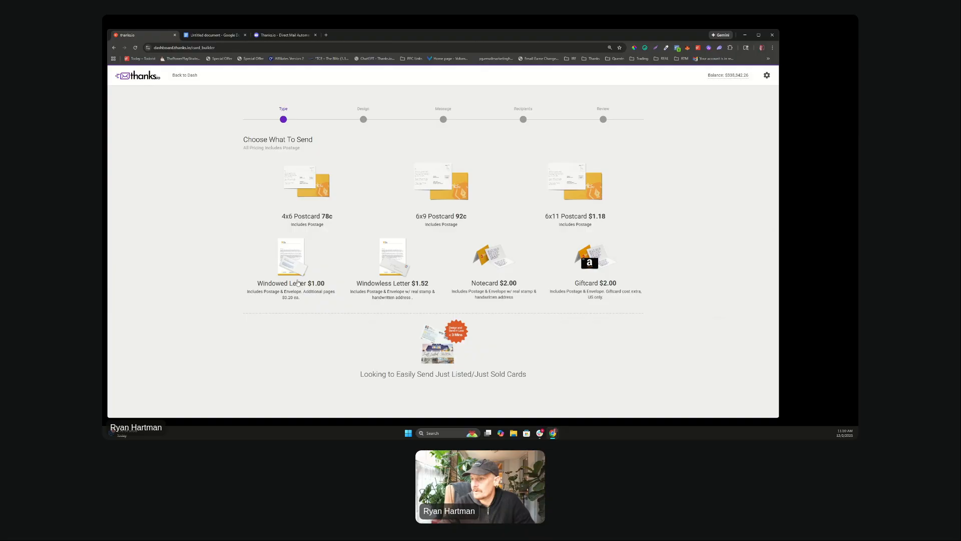
click(488, 252)
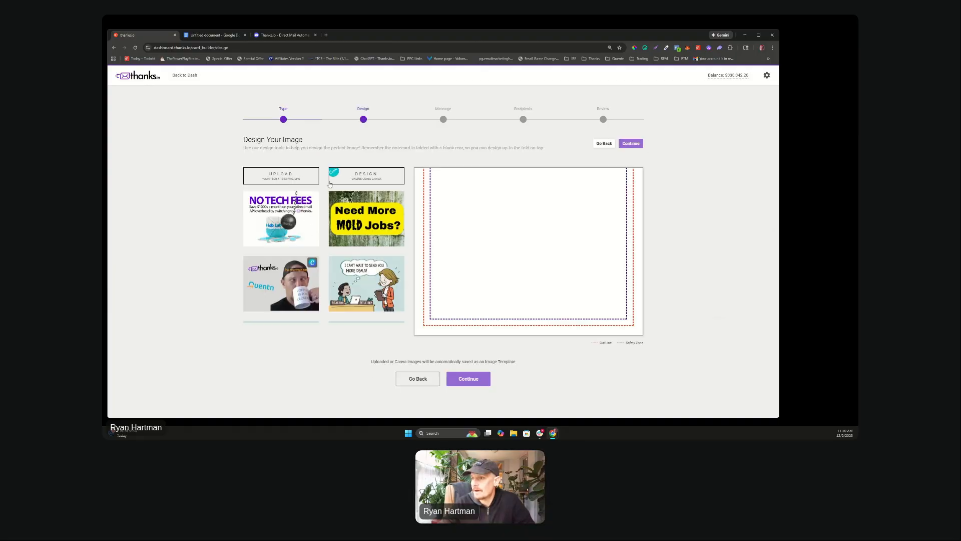
Step: Use the thanks.io logo image as the notecard cover and continue
scroll(342, 231, down, 3)
scroll(345, 228, up, 1)
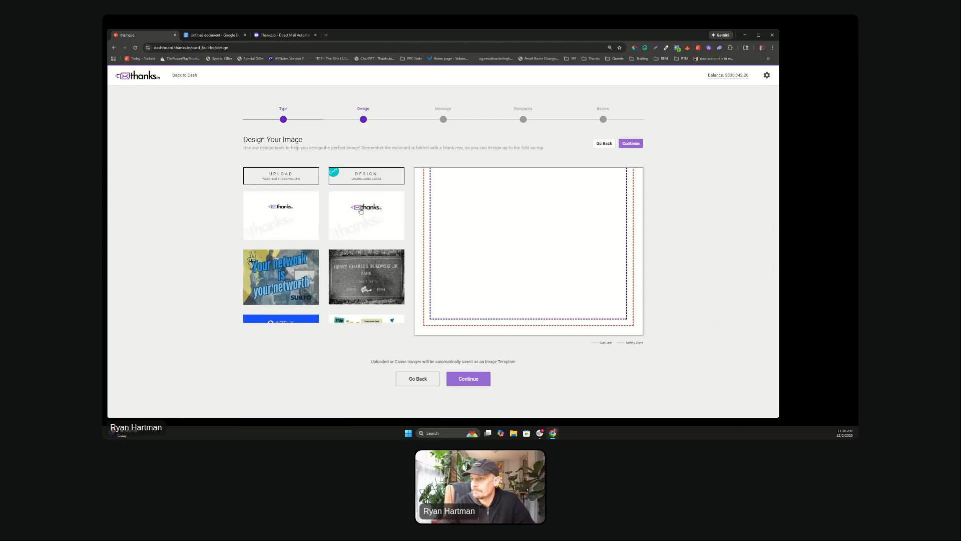
click(362, 210)
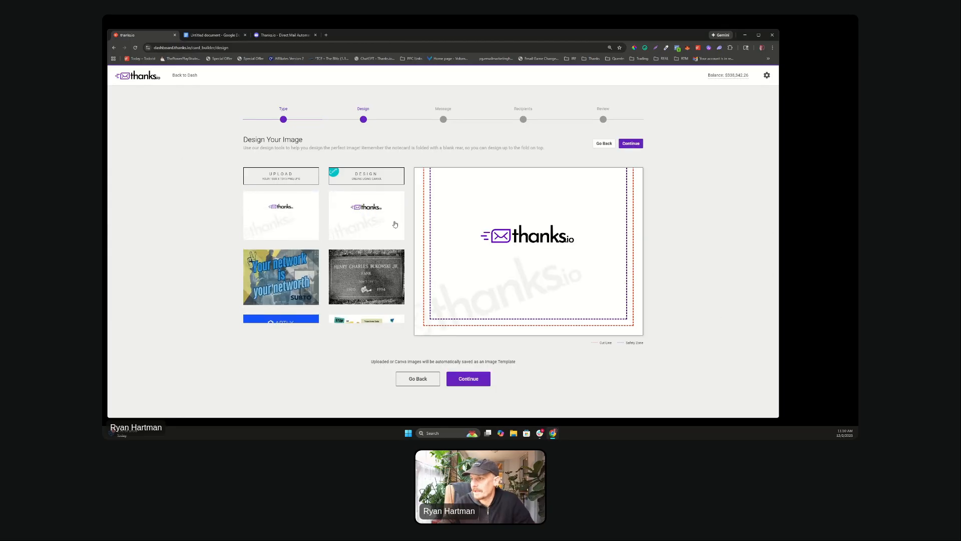
scroll(371, 240, up, 2)
scroll(371, 240, down, 1)
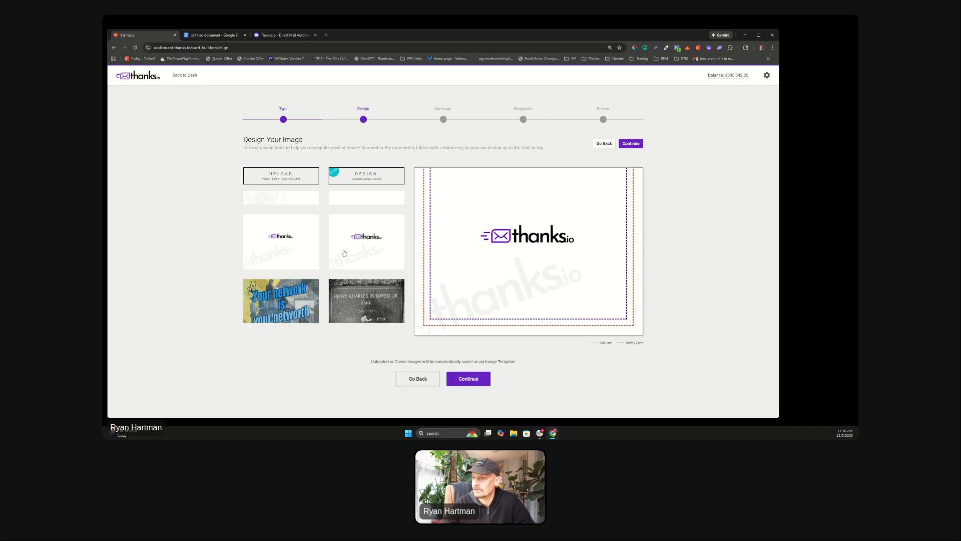
click(468, 379)
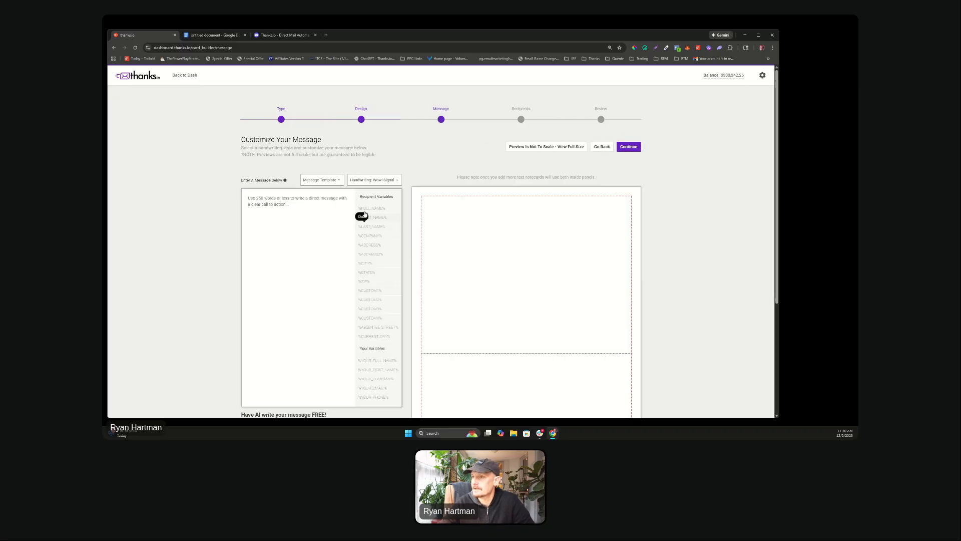
Step: Load the 'holiday 2025' message template into the notecard
click(327, 181)
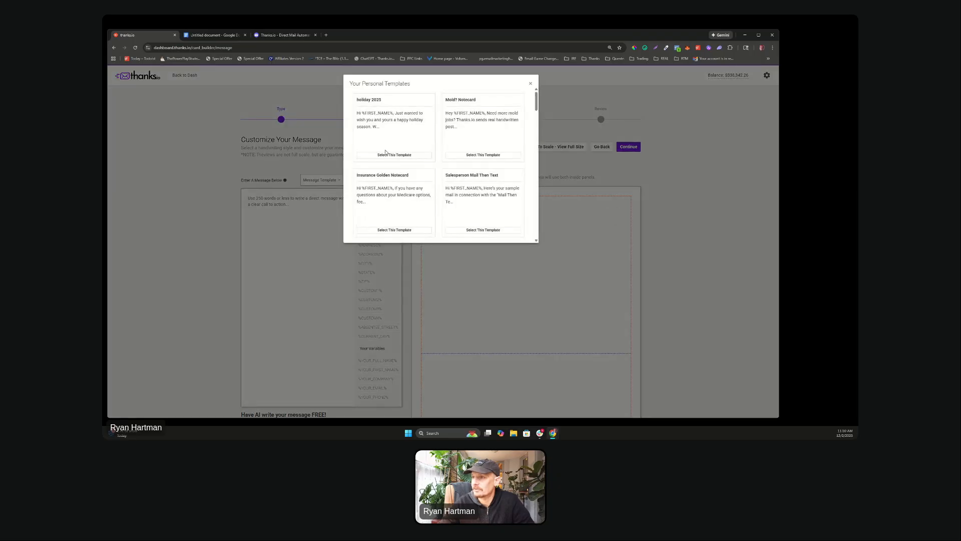
click(391, 154)
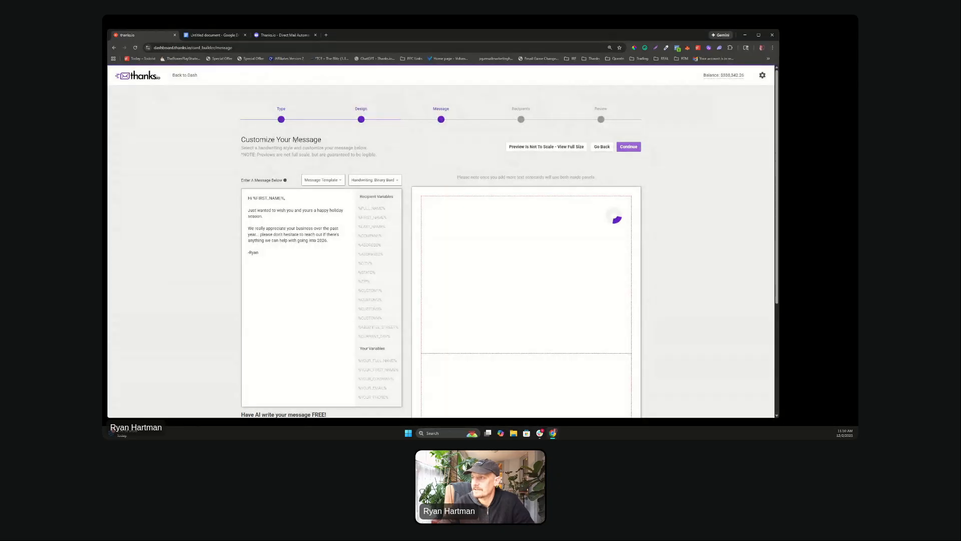
scroll(296, 140, down, 2)
scroll(295, 140, down, 3)
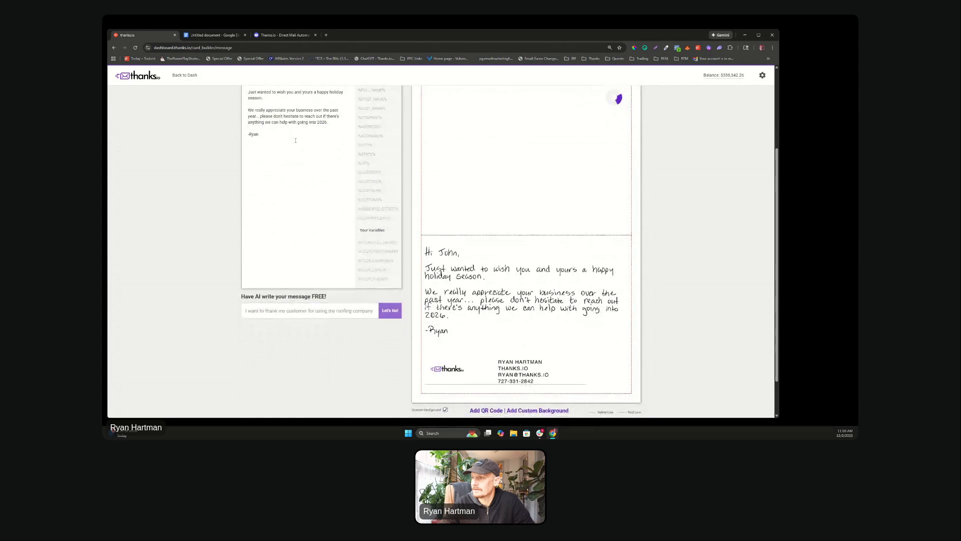
scroll(484, 264, up, 1)
scroll(484, 264, up, 3)
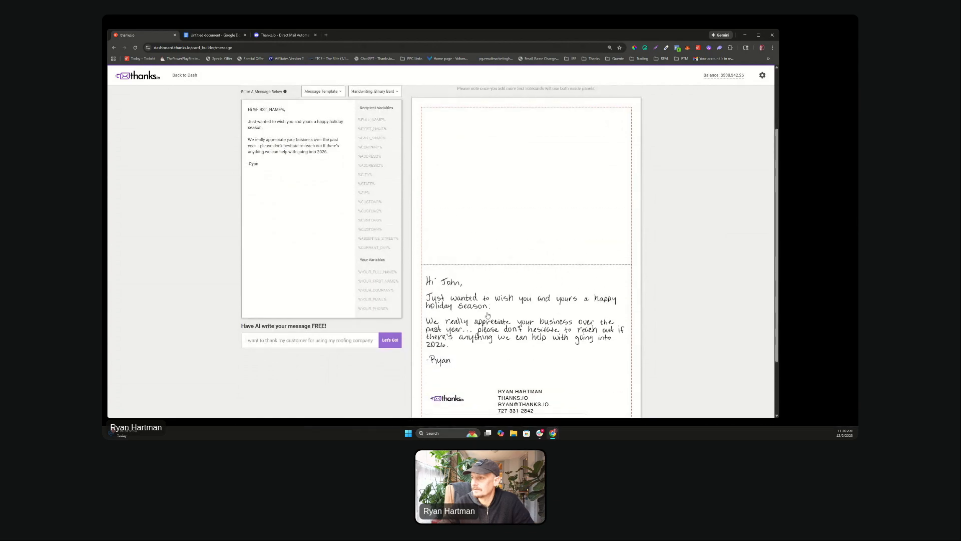
Step: Address the card to the Thanks 3k Threshold saved list and save to reach review
click(629, 146)
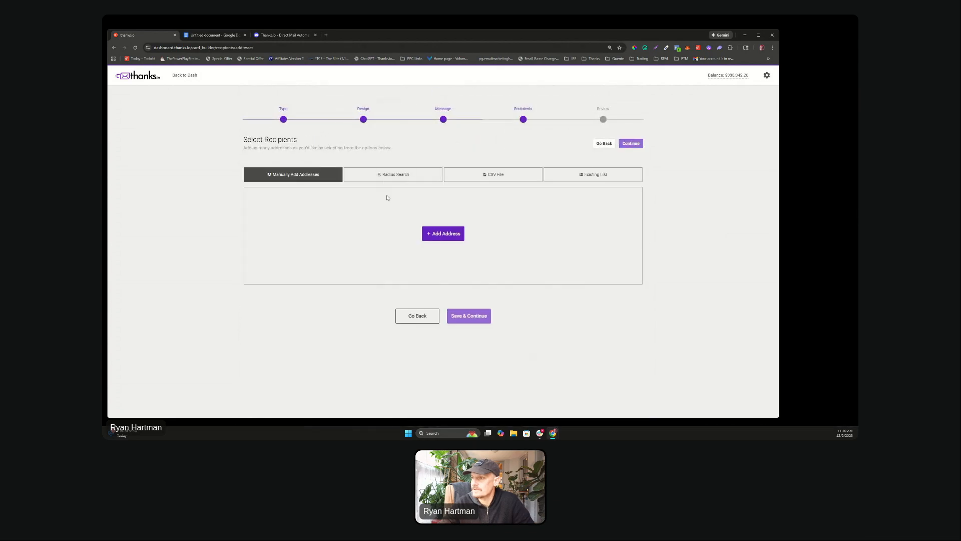
click(579, 175)
scroll(369, 236, down, 5)
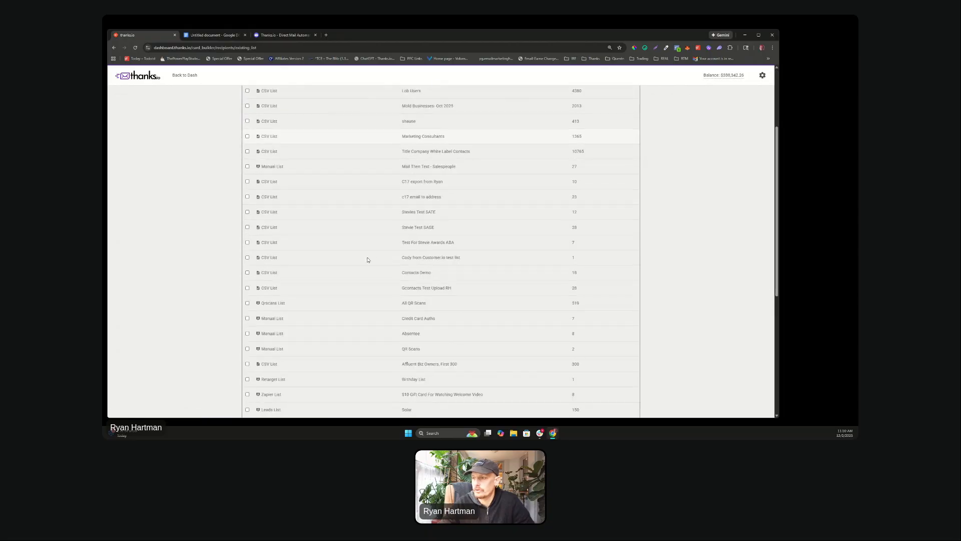
scroll(368, 260, down, 2)
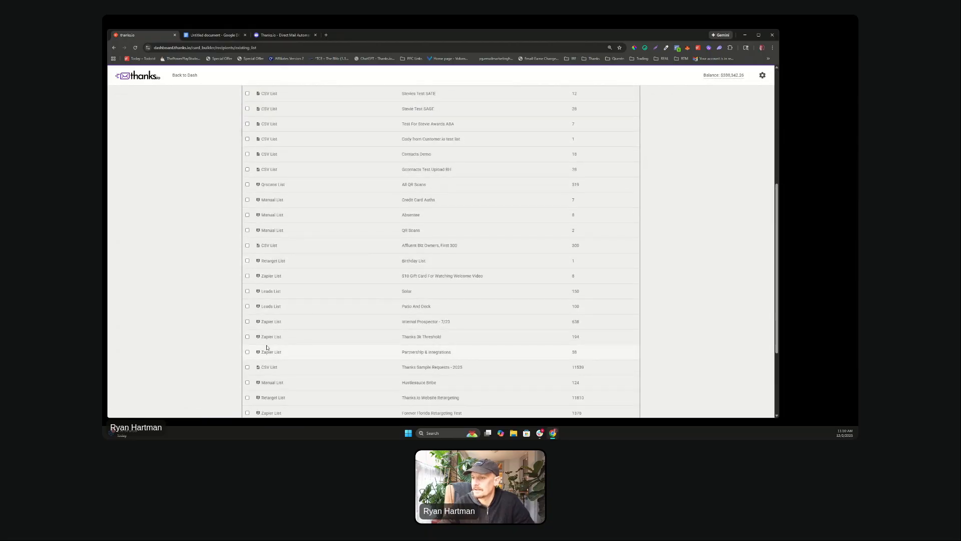
scroll(310, 325, down, 3)
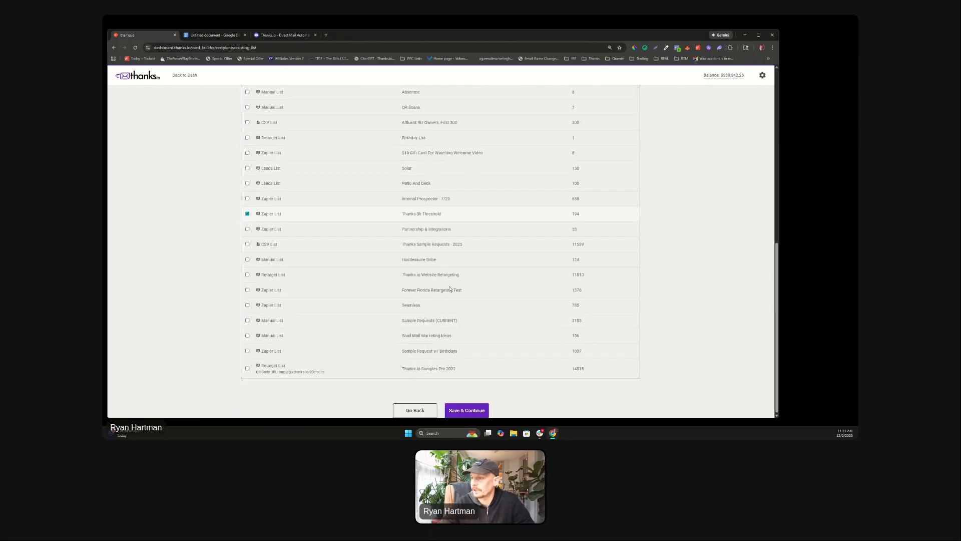
click(452, 414)
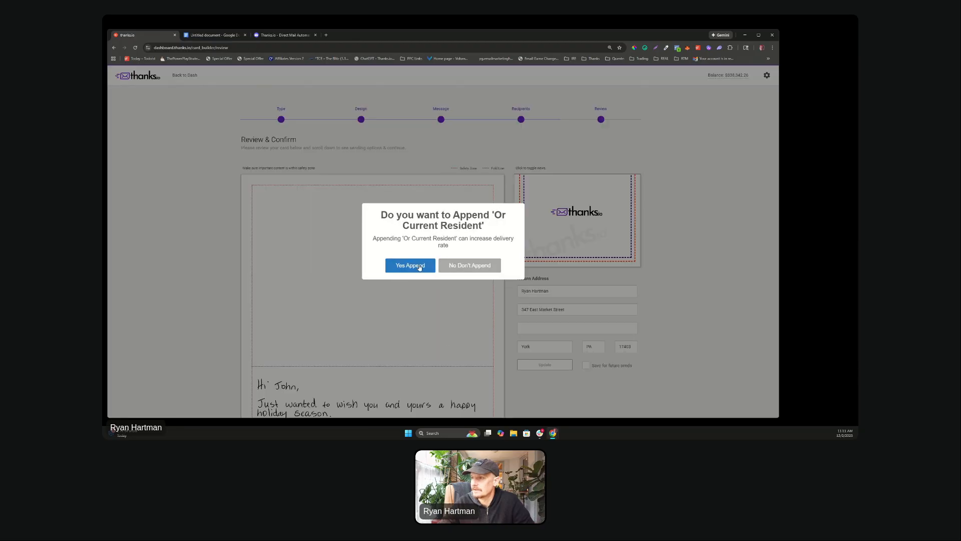
Step: Decline 'Or Current Resident', check the $380.00 price for 190 recipients, and return to the dashboard
click(457, 266)
scroll(449, 191, down, 4)
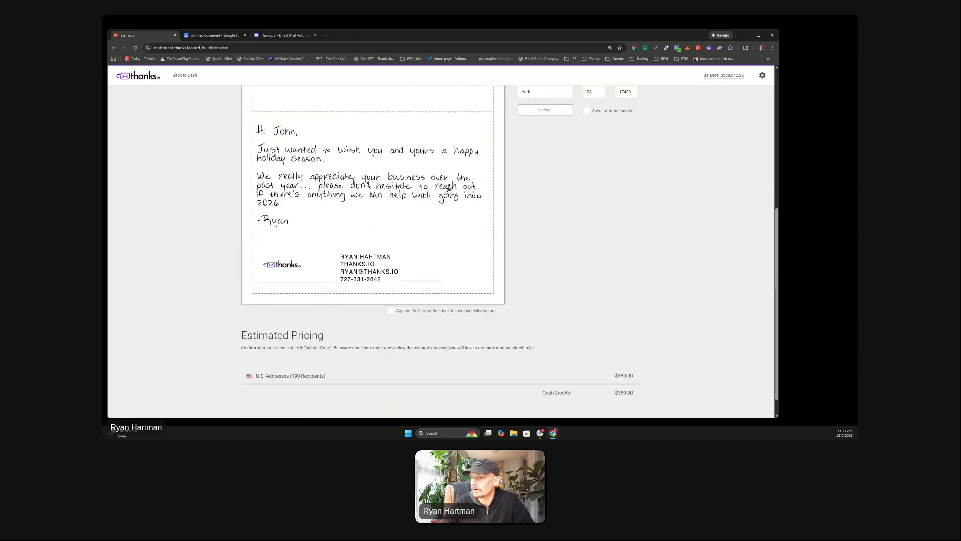
scroll(449, 191, up, 5)
scroll(449, 191, down, 4)
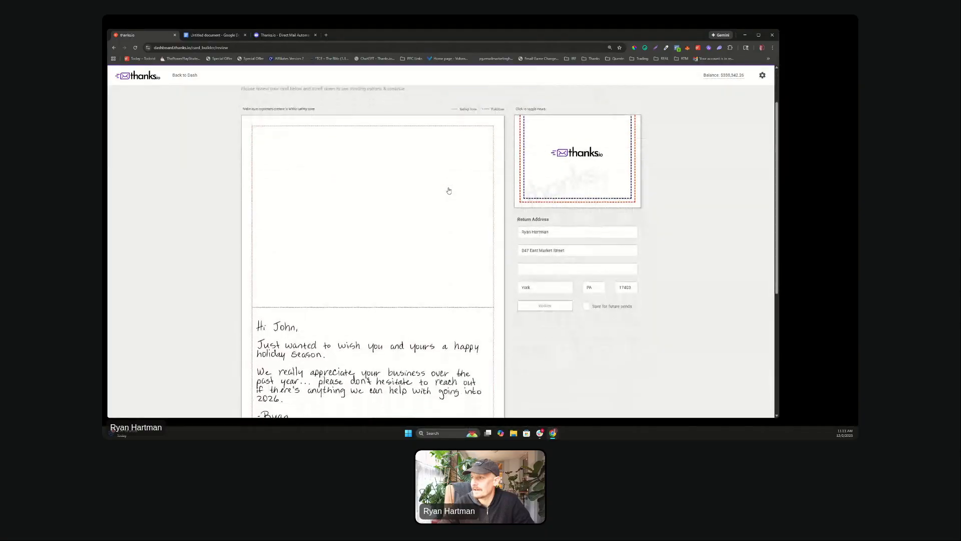
scroll(448, 191, down, 2)
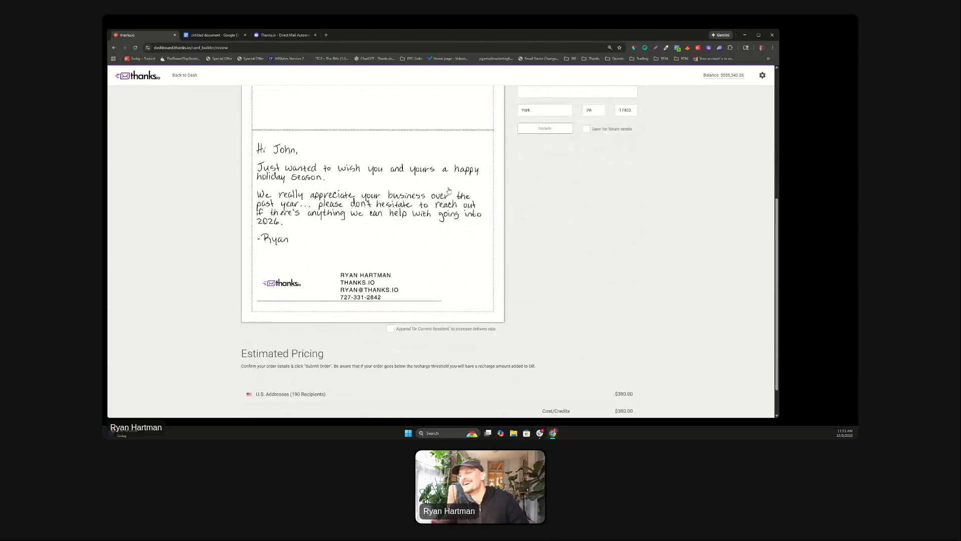
scroll(419, 176, up, 4)
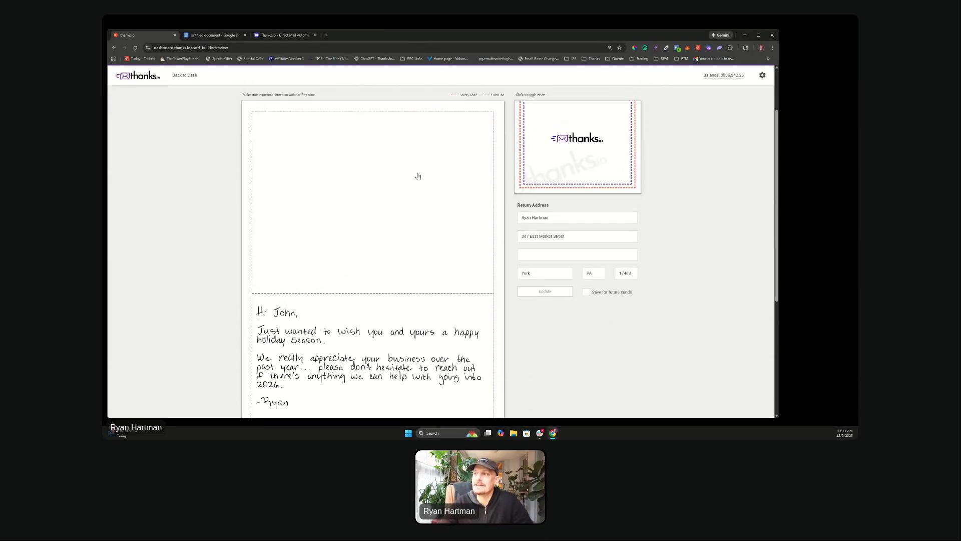
scroll(385, 171, up, 2)
click(197, 79)
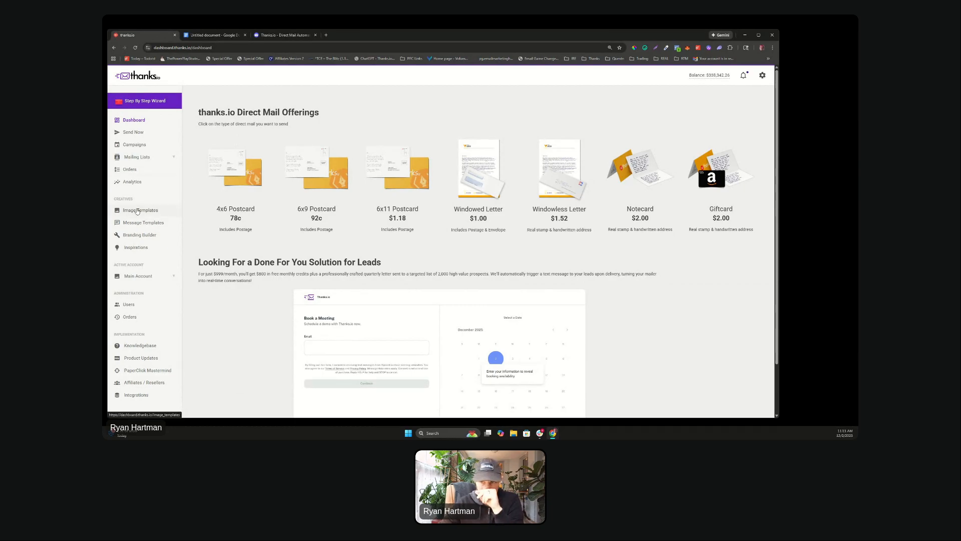
Step: Edit the 'holiday 2025' message template and switch its handwriting style to Prudent Processor
click(141, 223)
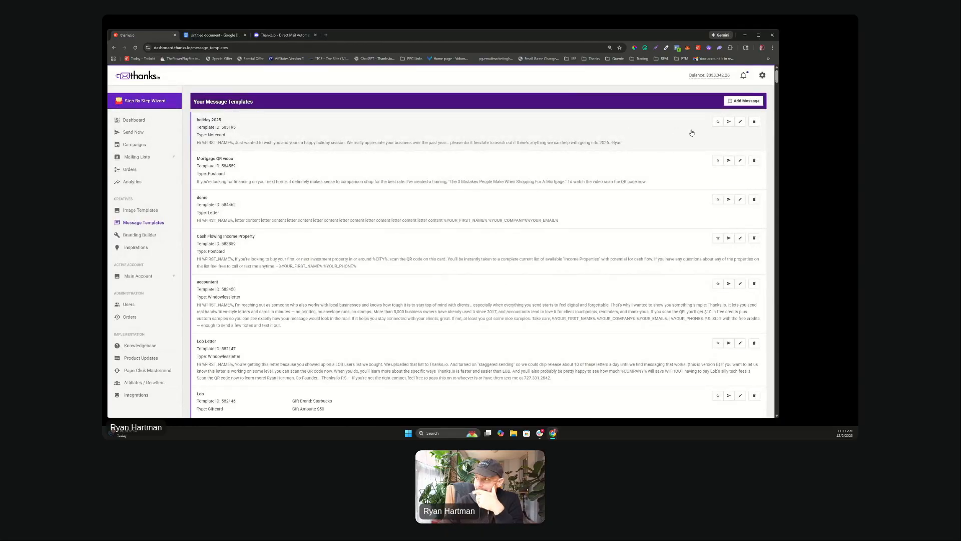
click(740, 123)
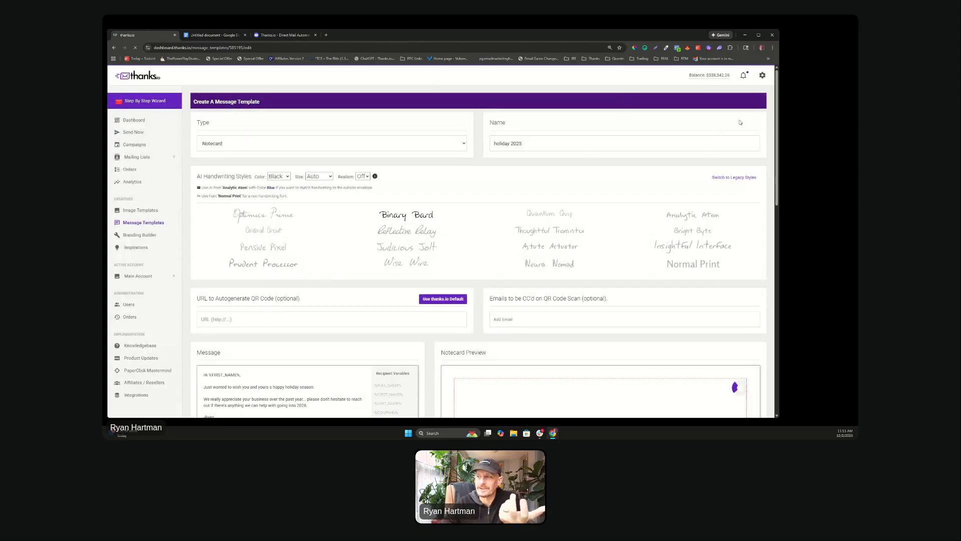
scroll(346, 200, down, 2)
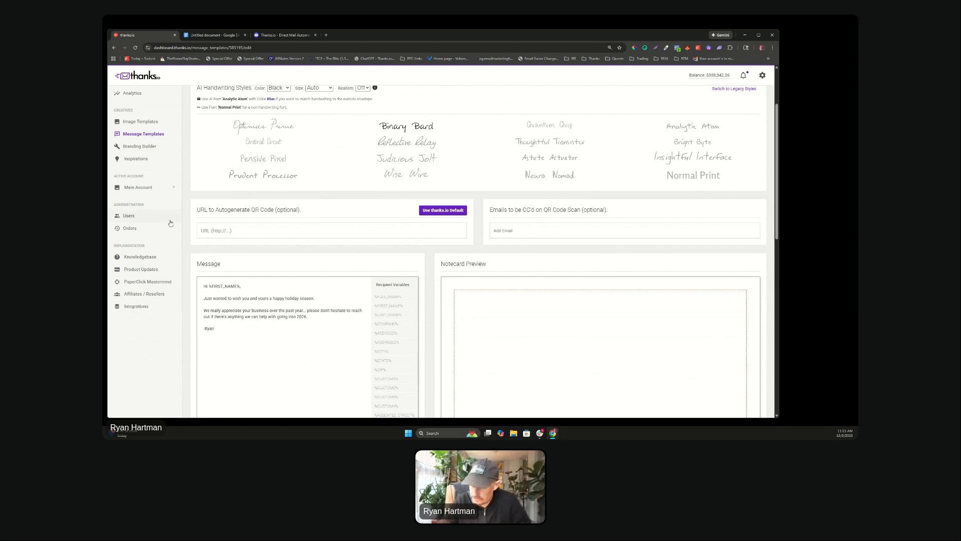
click(229, 173)
scroll(225, 172, up, 2)
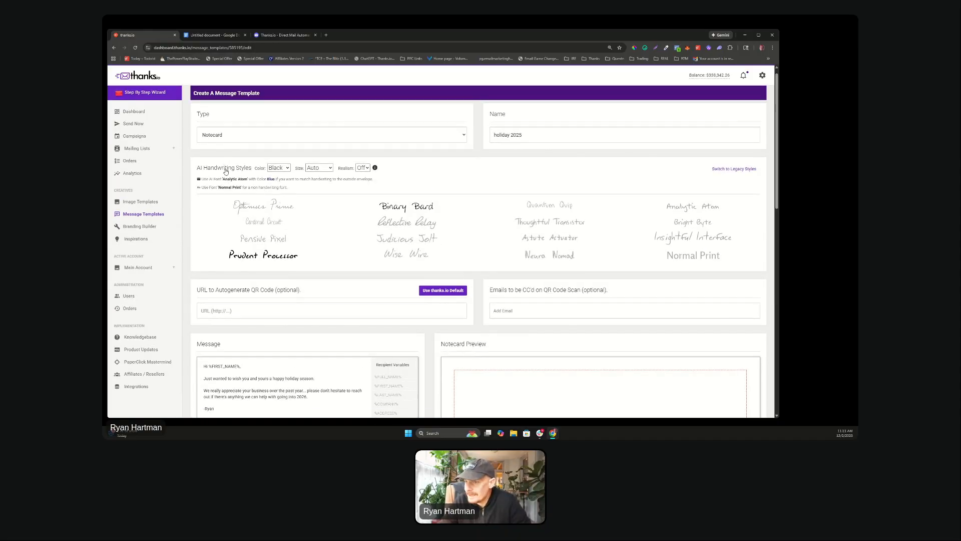
scroll(226, 172, down, 4)
scroll(150, 156, up, 3)
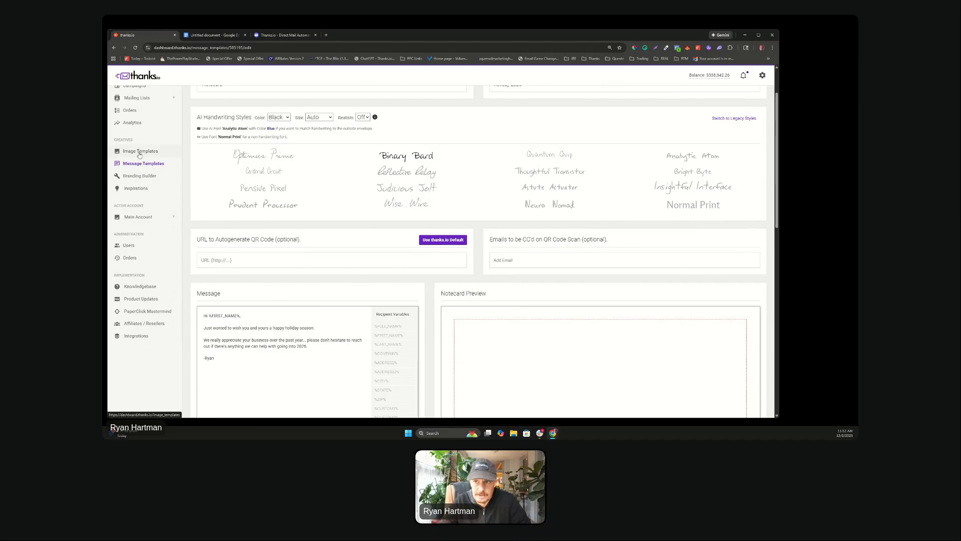
Step: Browse Image Templates down to the Notecard/Giftcard cover designs like 'Need More MOLD Jobs?'
click(140, 151)
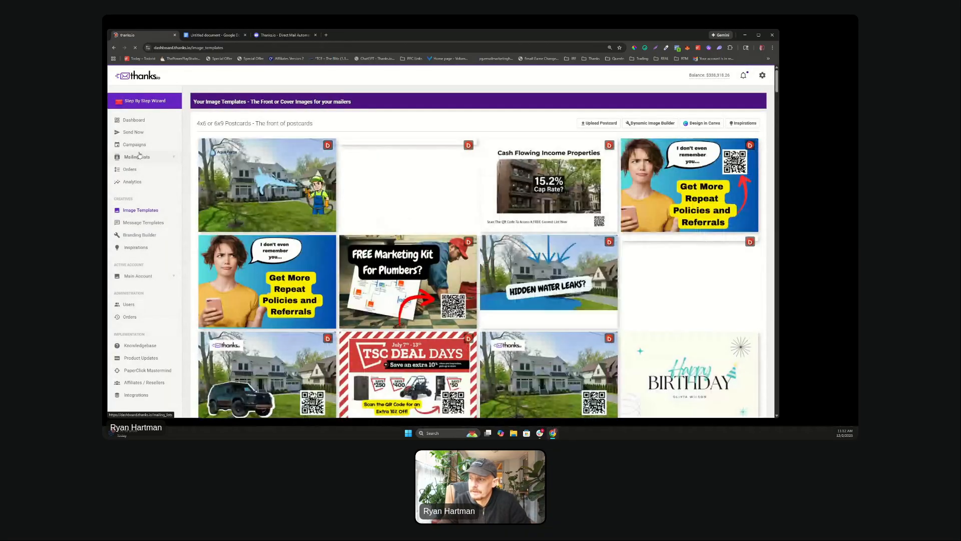
scroll(453, 271, down, 15)
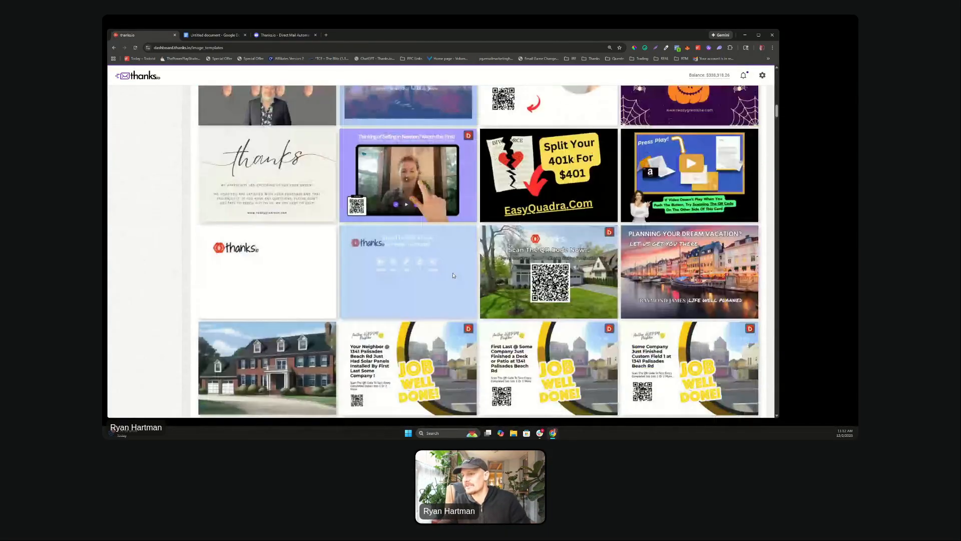
scroll(453, 275, down, 15)
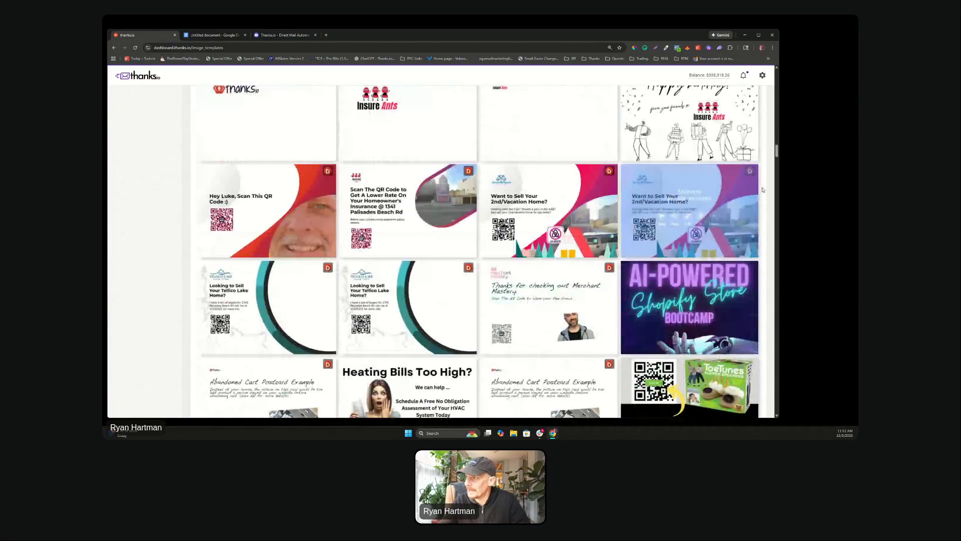
mouse_move(778, 151)
mouse_down()
mouse_move(775, 261)
mouse_move(789, 350)
mouse_up()
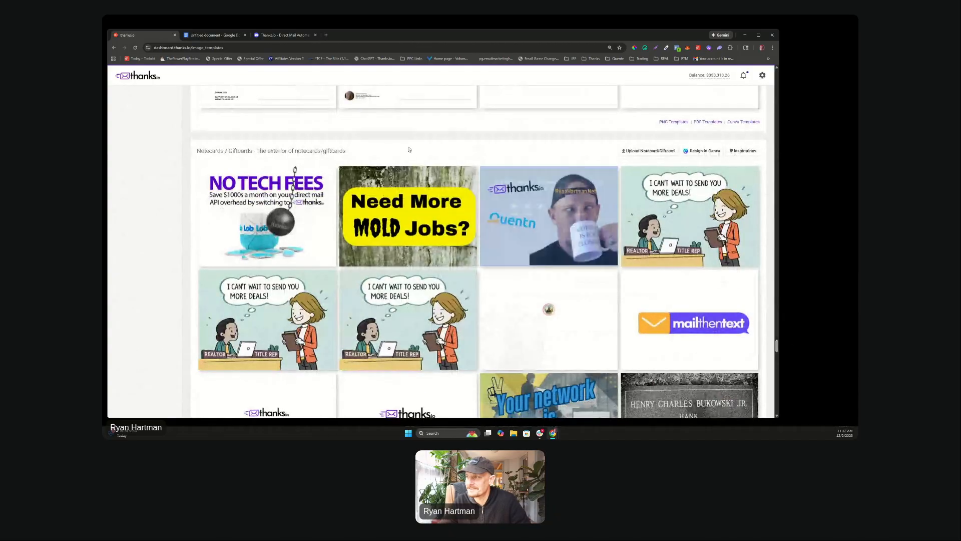
scroll(406, 317, down, 1)
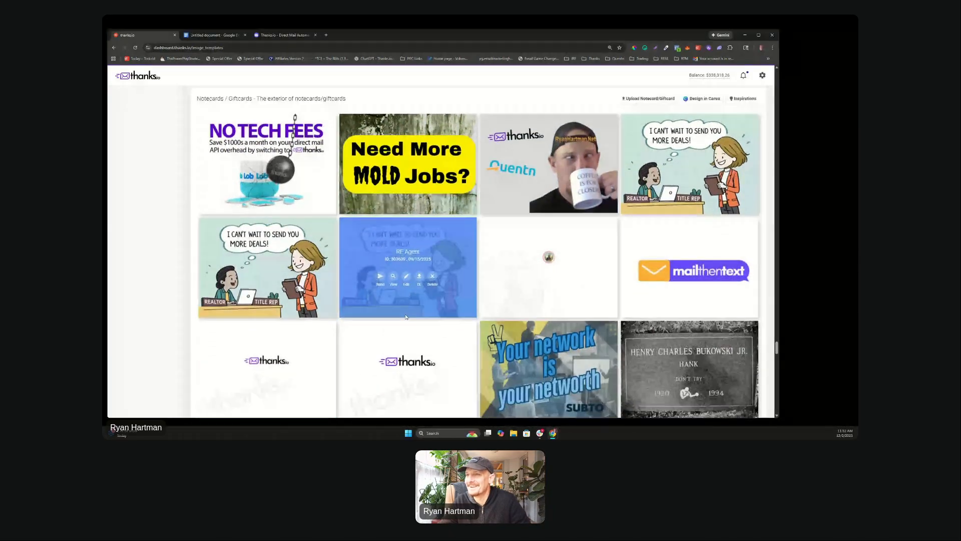
scroll(406, 317, up, 1)
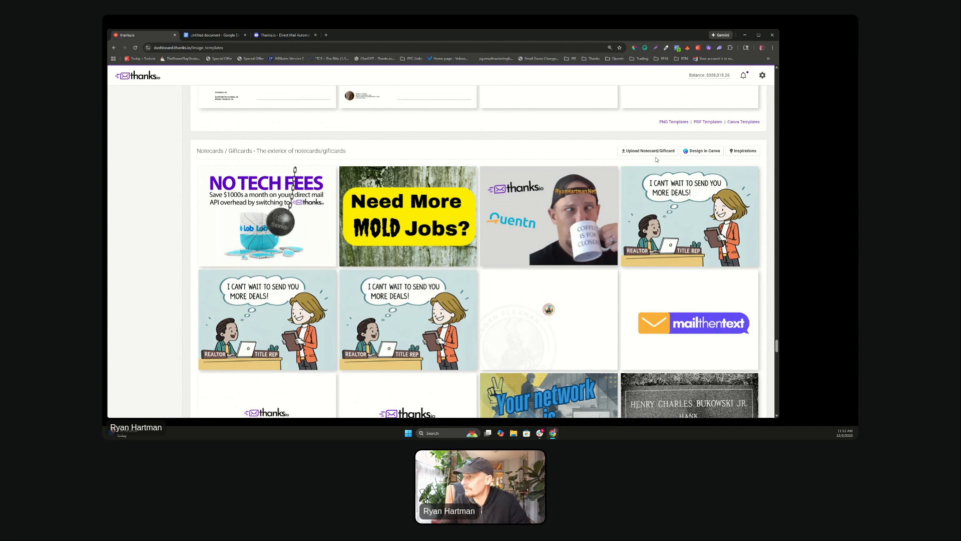
Step: Open the shared thanks.io Notecard Template in Canva's editor as an editable copy
click(697, 151)
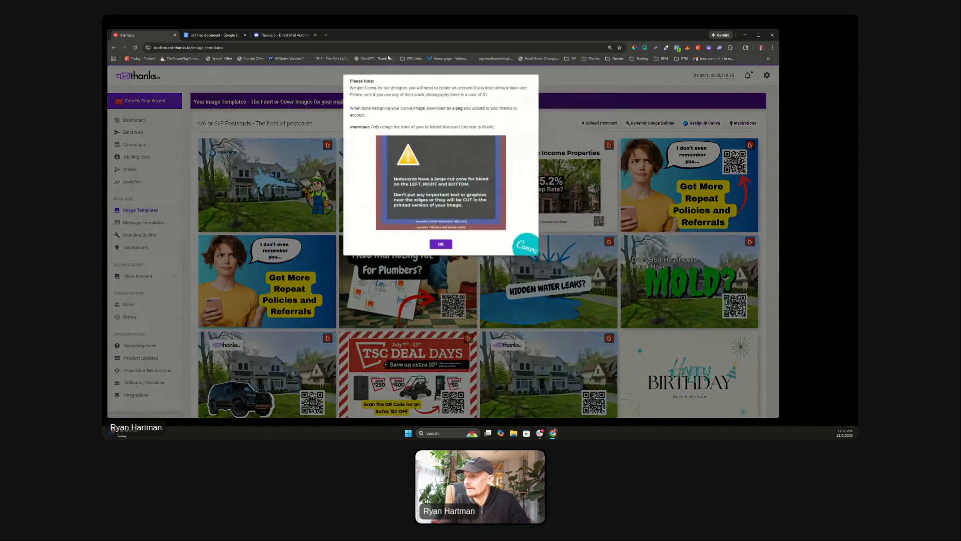
click(442, 245)
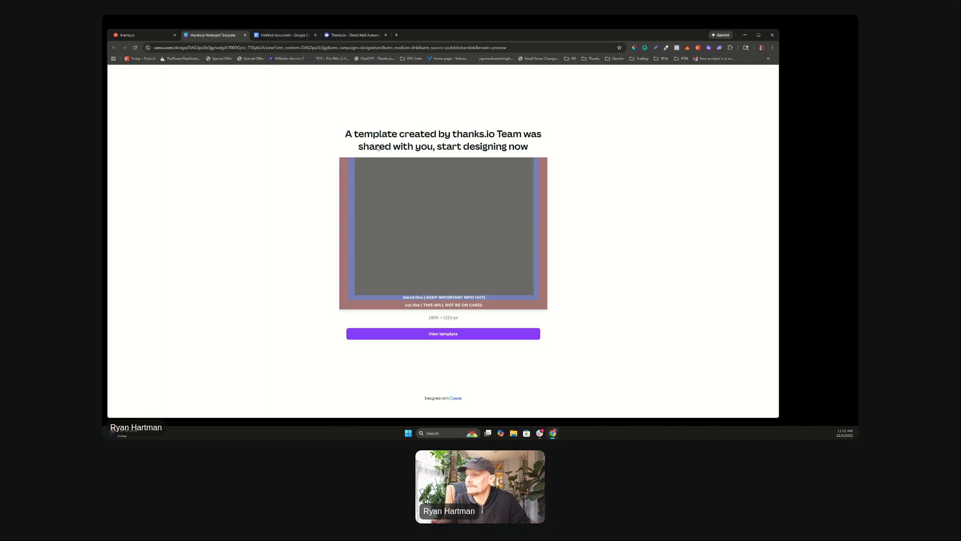
click(441, 334)
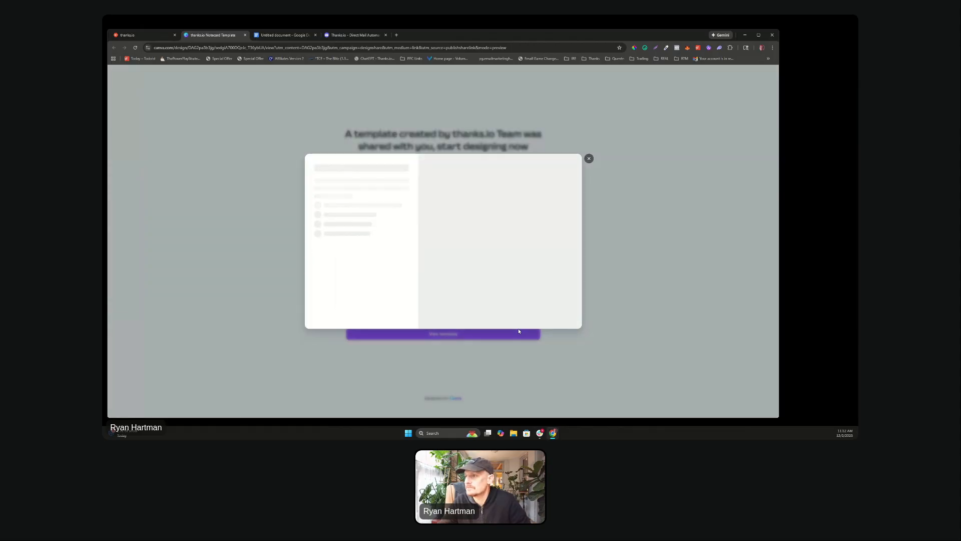
click(363, 206)
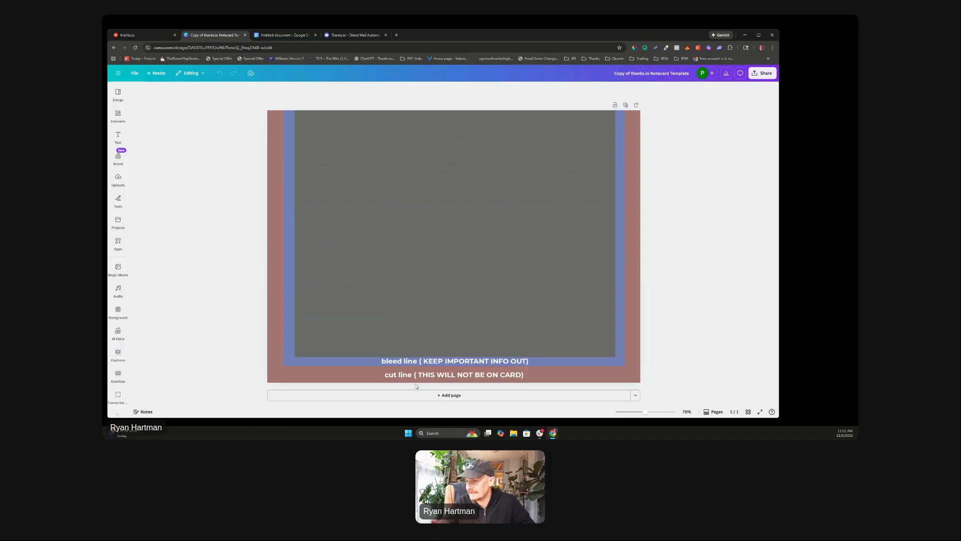
Step: Search Canva Elements for 'christm' and add the watercolour Christmas tree to the card
click(463, 277)
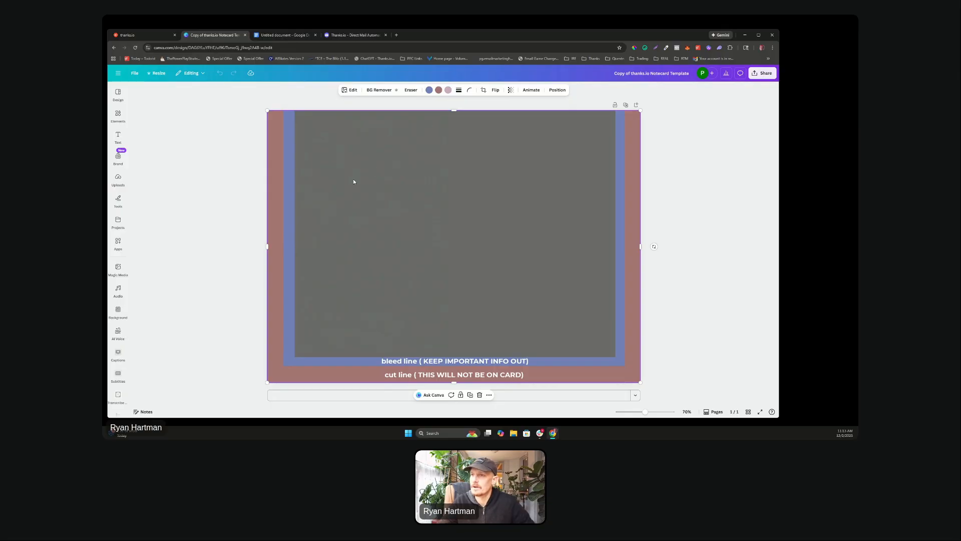
click(111, 117)
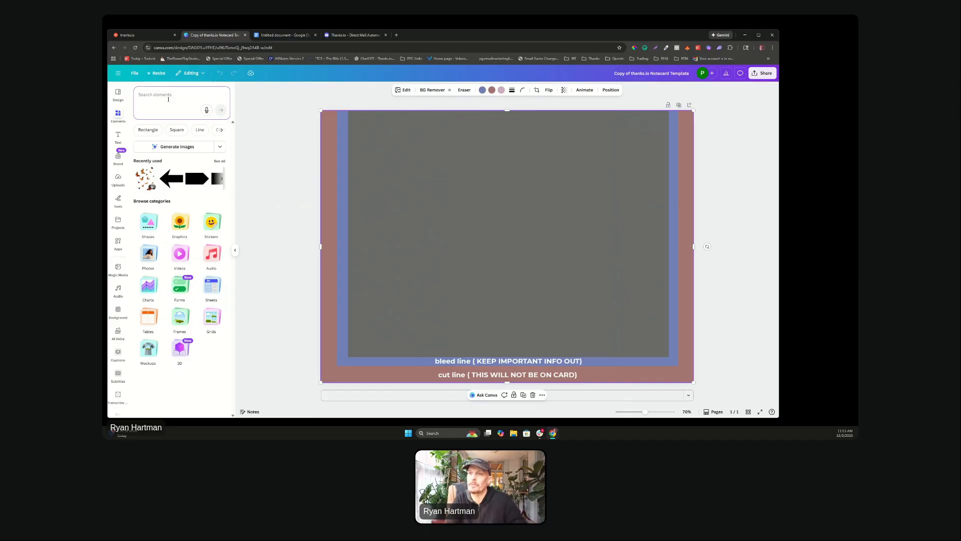
text(christmas tree)
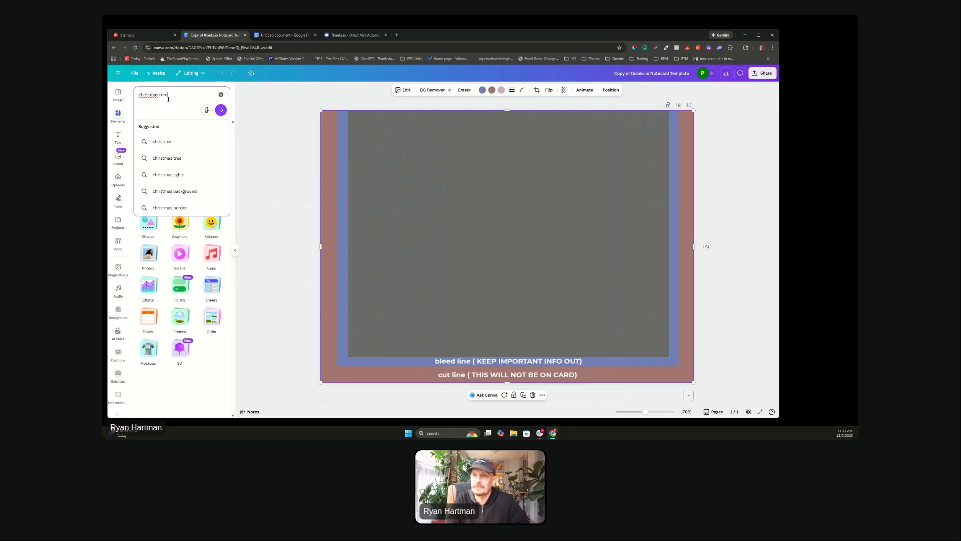
key(Return)
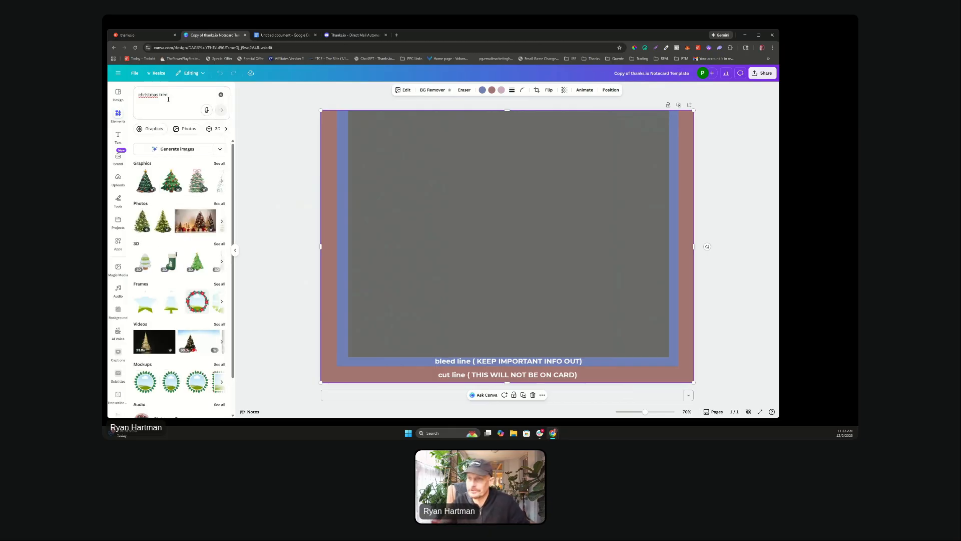
click(171, 180)
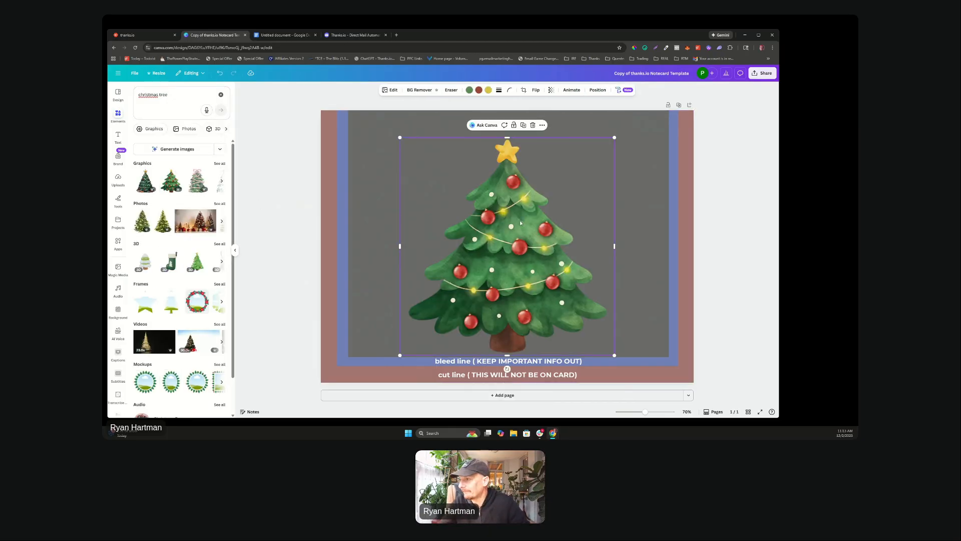
Step: Shrink the Christmas tree and move it toward the lower right of the card
drag(519, 220, 585, 218)
click(394, 175)
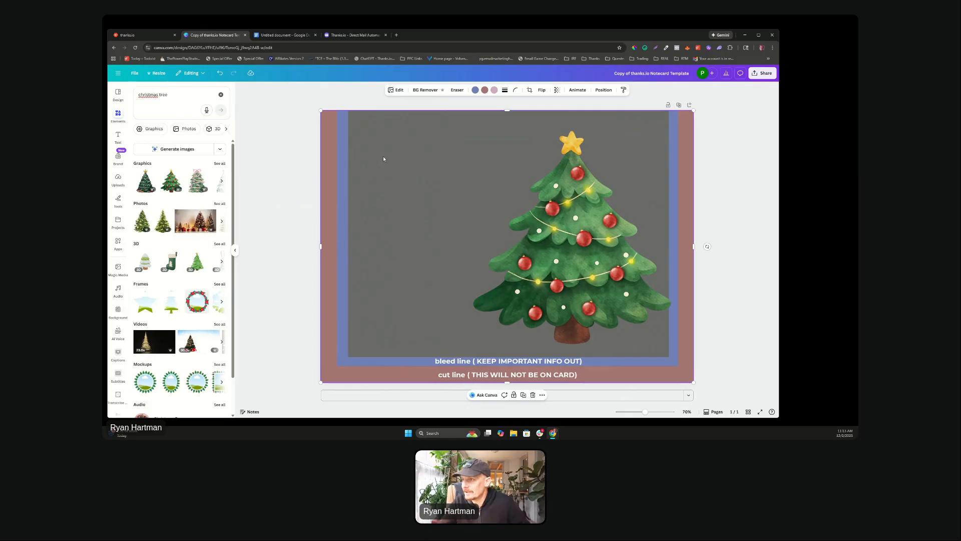
drag(623, 269, 620, 274)
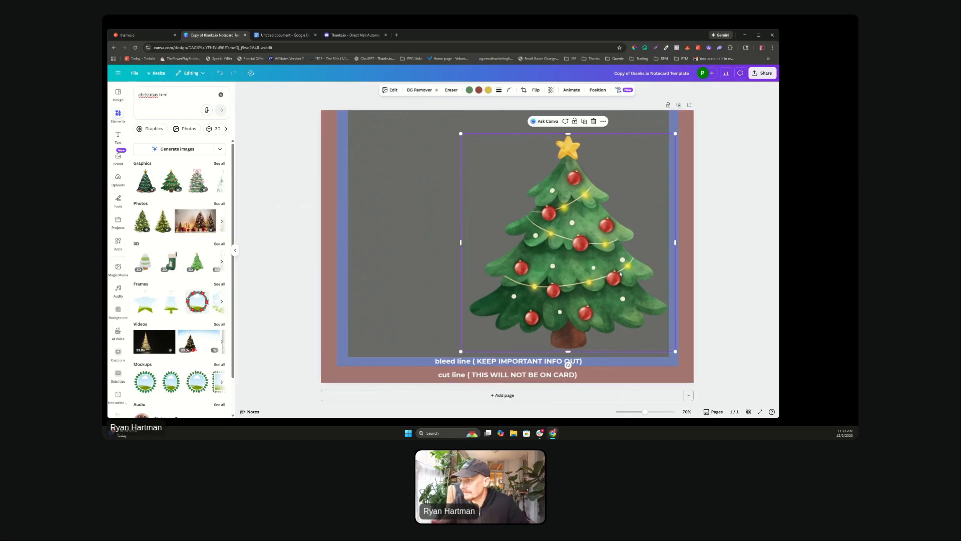
drag(675, 351, 612, 287)
drag(520, 246, 566, 292)
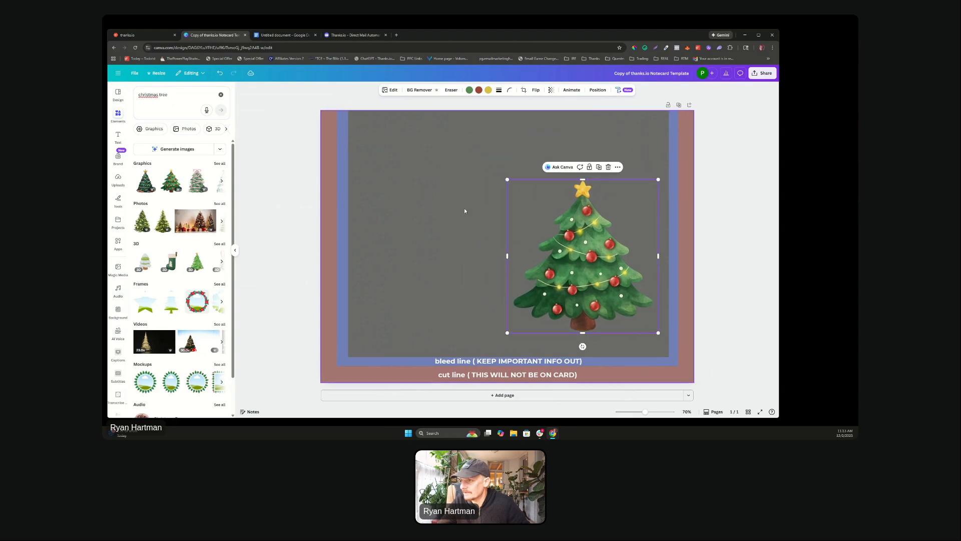
click(377, 163)
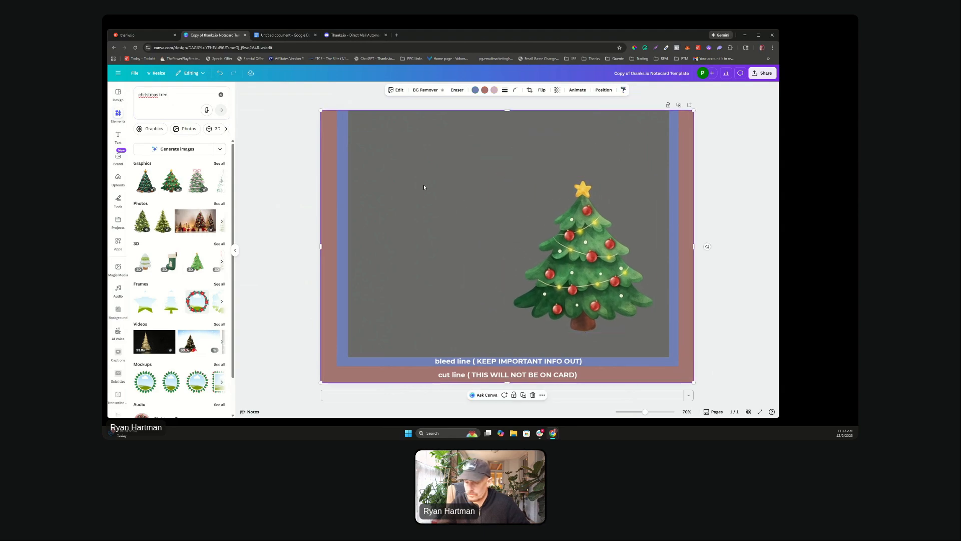
Step: Restore the deleted guide image, shrink the tree further, and add a paragraph text box
key(Delete)
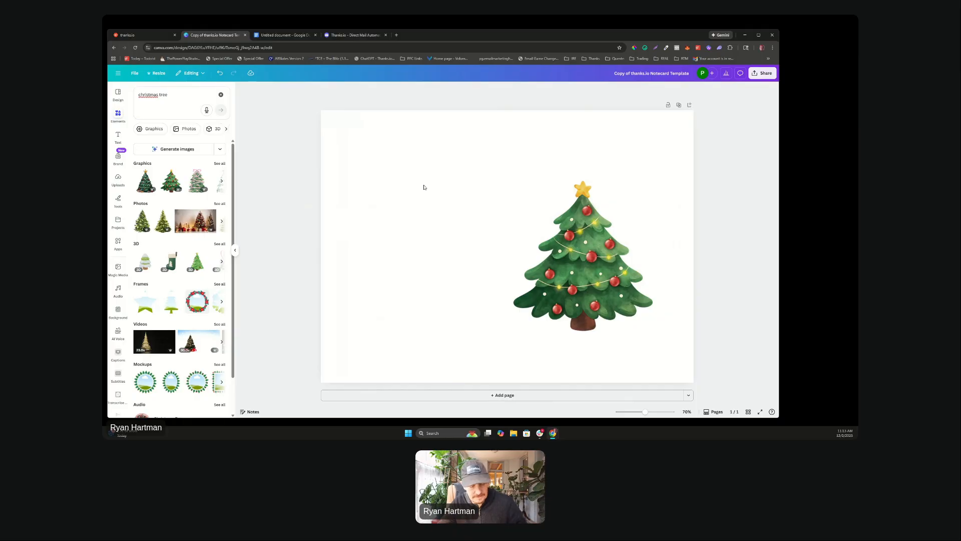
key(ctrl+z)
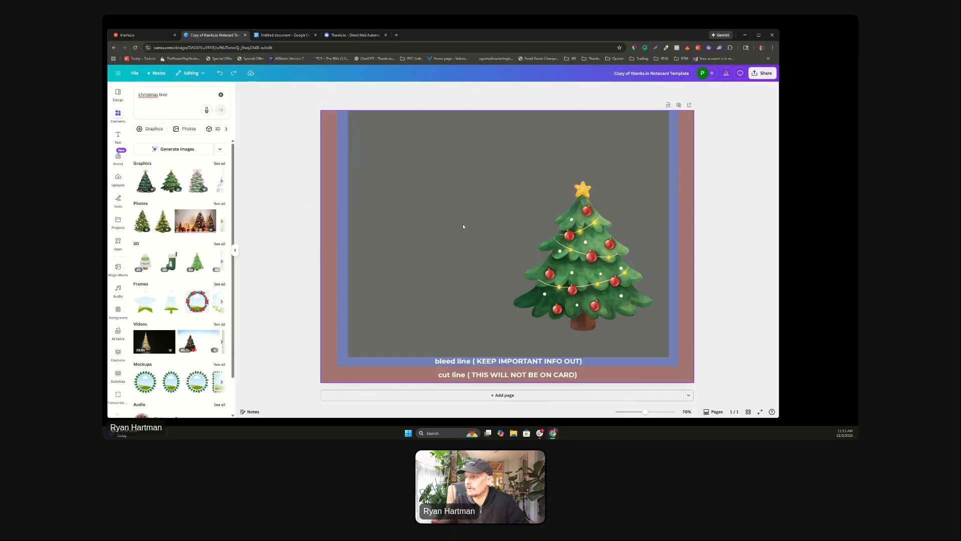
click(573, 246)
drag(506, 179, 552, 233)
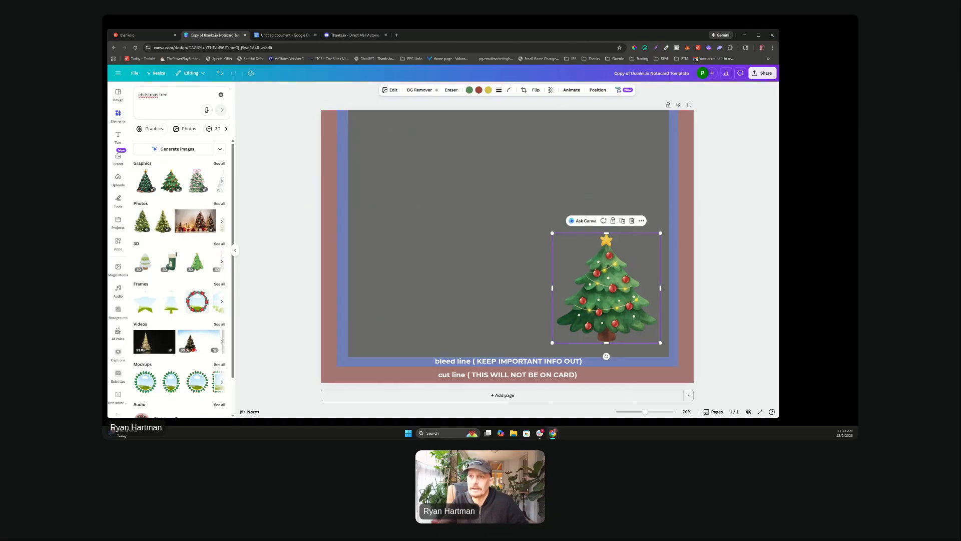
click(118, 135)
click(189, 113)
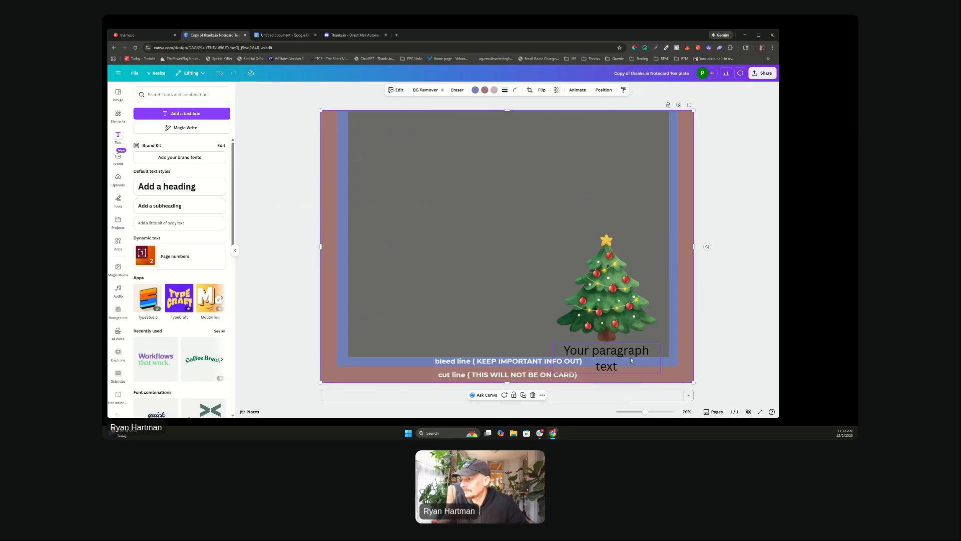
Step: Move the text box to the upper left and change it to 'Happy Holidays From The Thanks.io Team'
drag(630, 357, 446, 170)
double_click(446, 170)
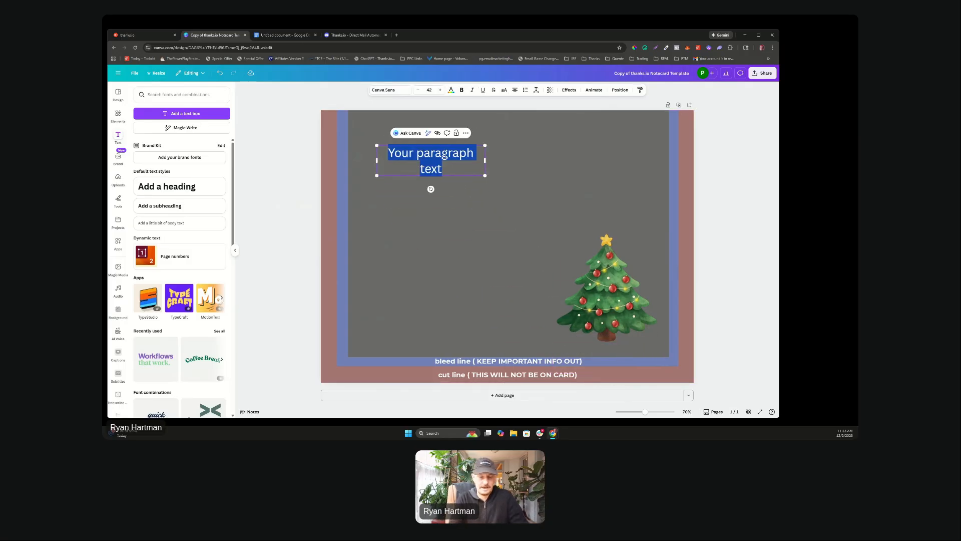
text(Happy Holid)
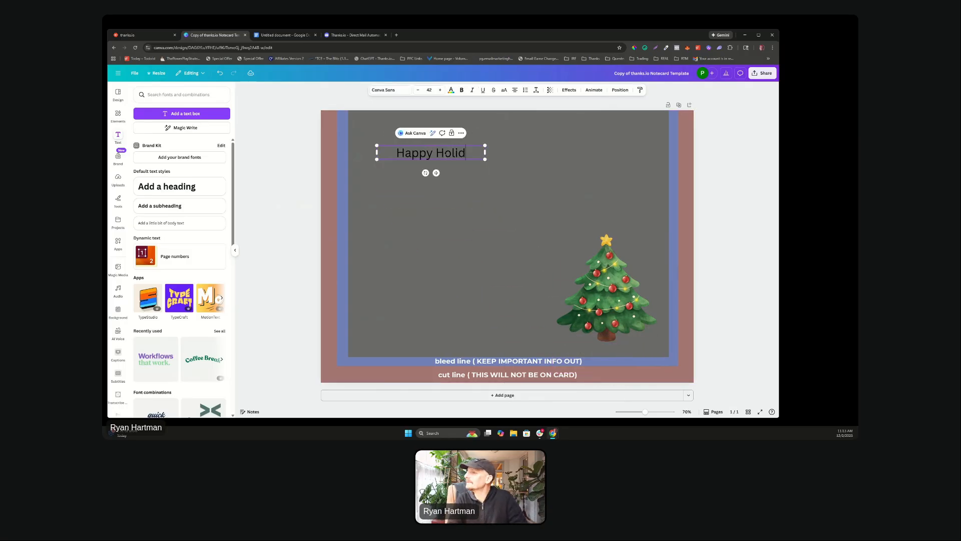
text(ays From)
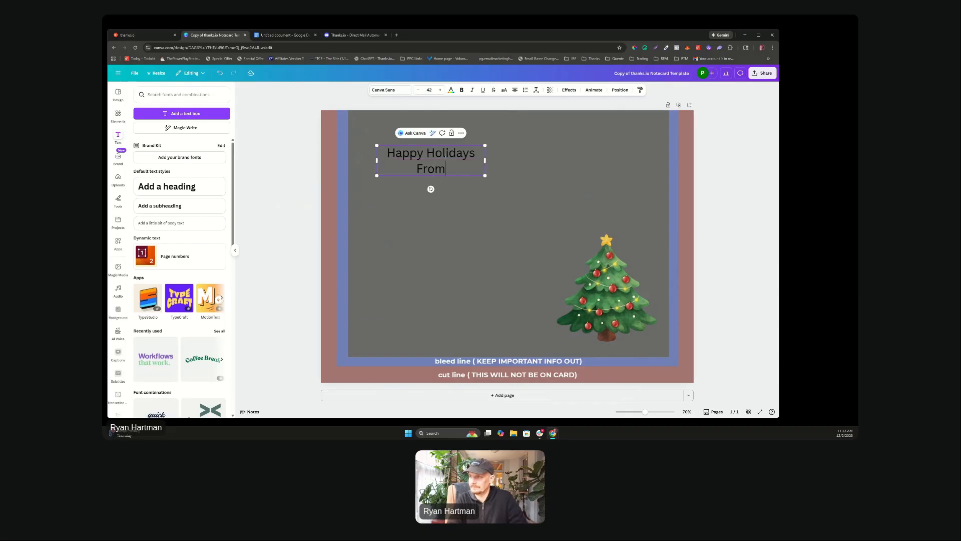
text( The Thanks.io Team)
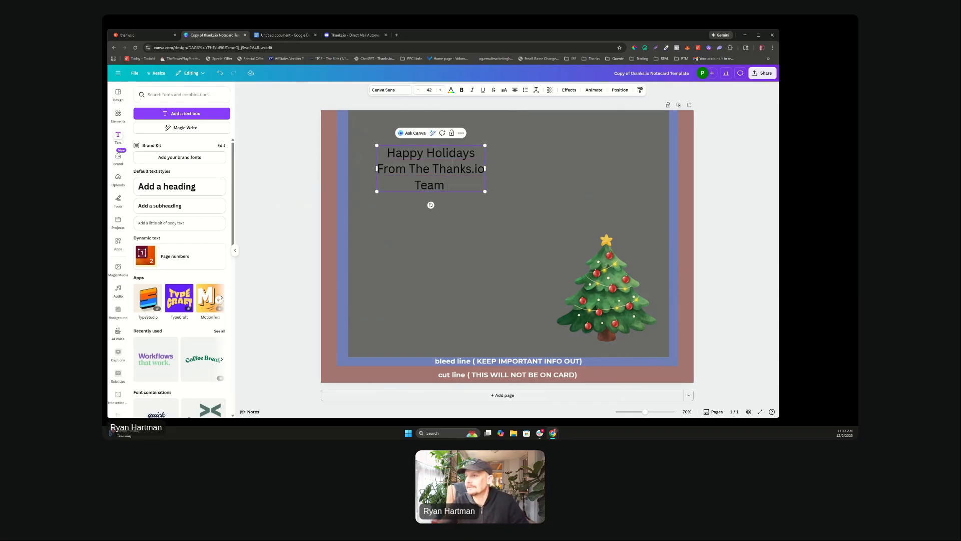
click(422, 253)
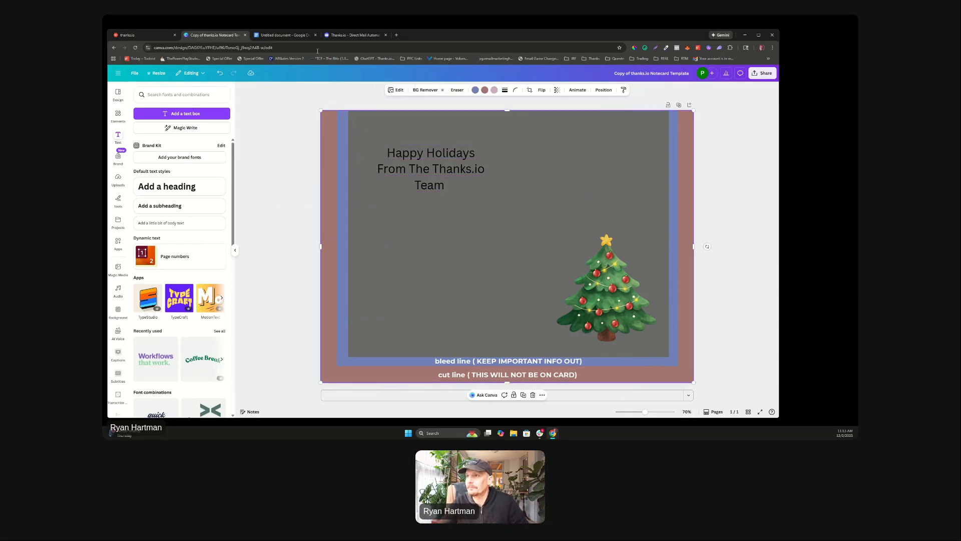
Step: Copy the thanks.io logo from the website and paste it onto the Canva notecard
click(343, 35)
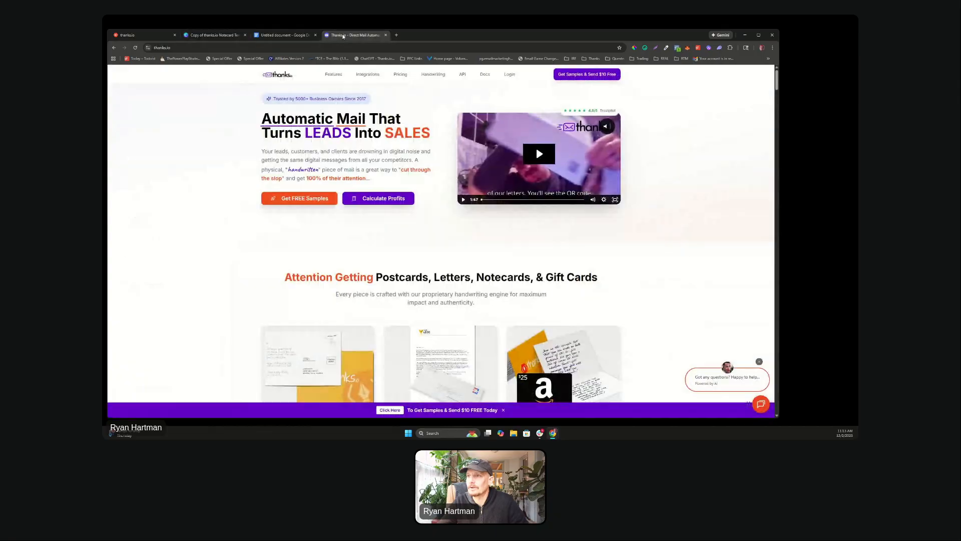
right_click(275, 76)
click(304, 175)
click(150, 35)
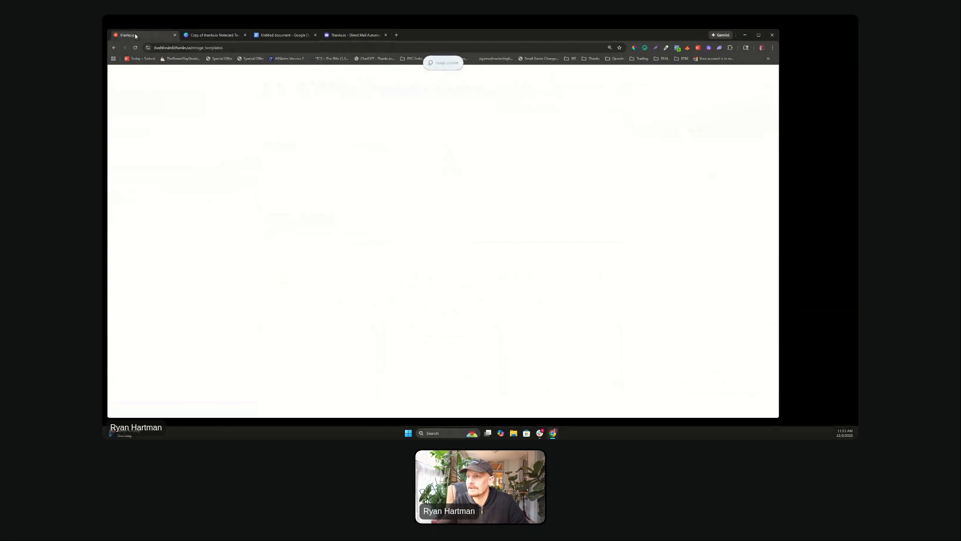
click(227, 36)
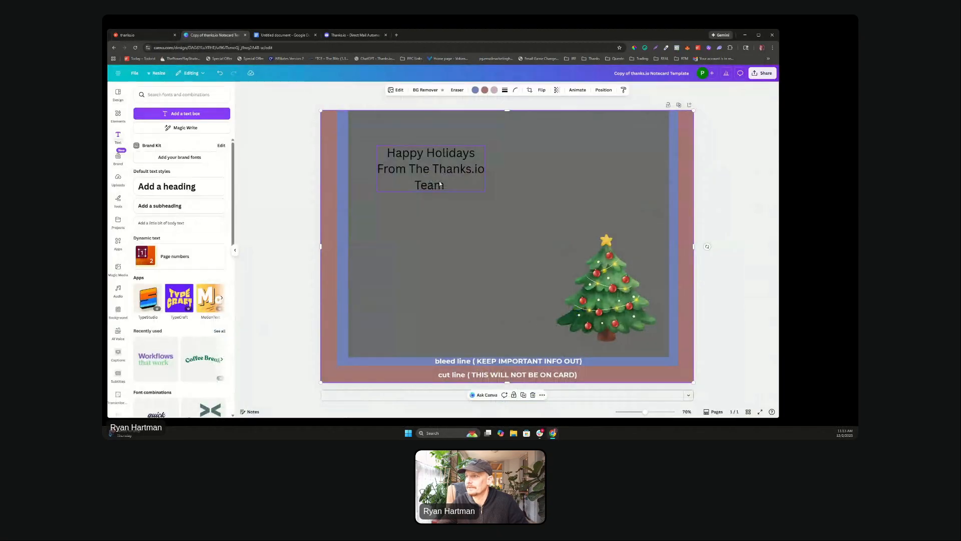
key(ctrl+v)
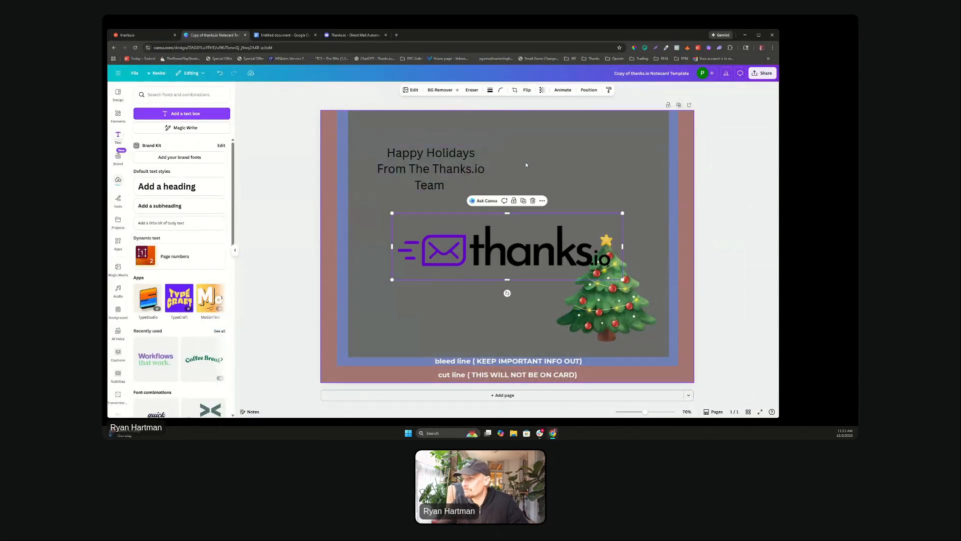
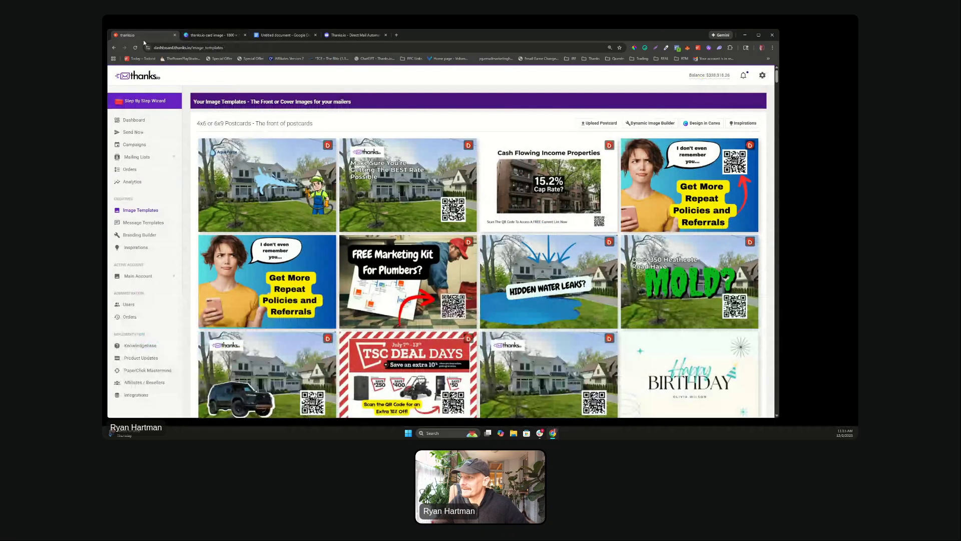
Step: Scroll down to Notecards / Giftcards and open the Upload Notecard/Giftcard form
scroll(494, 166, down, 10)
scroll(638, 245, down, 5)
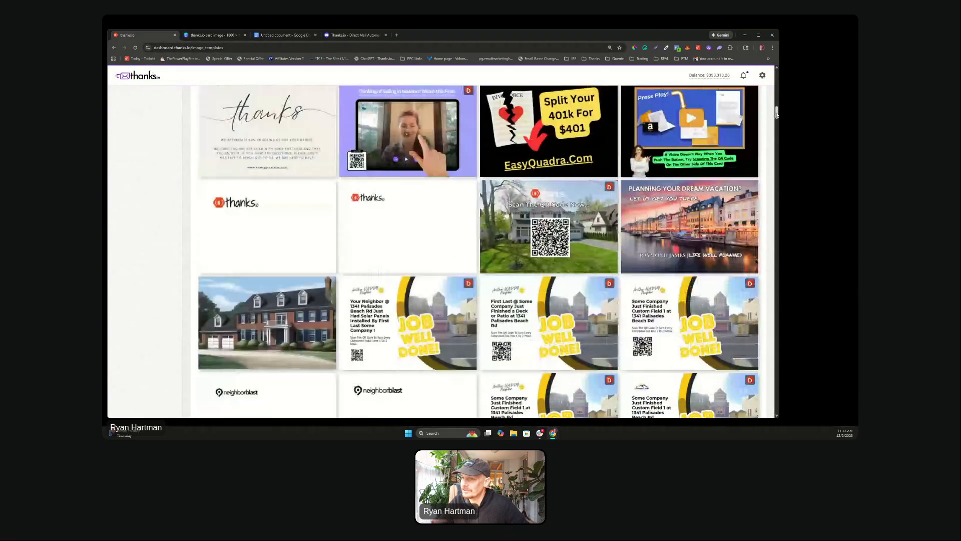
drag(778, 114, 769, 349)
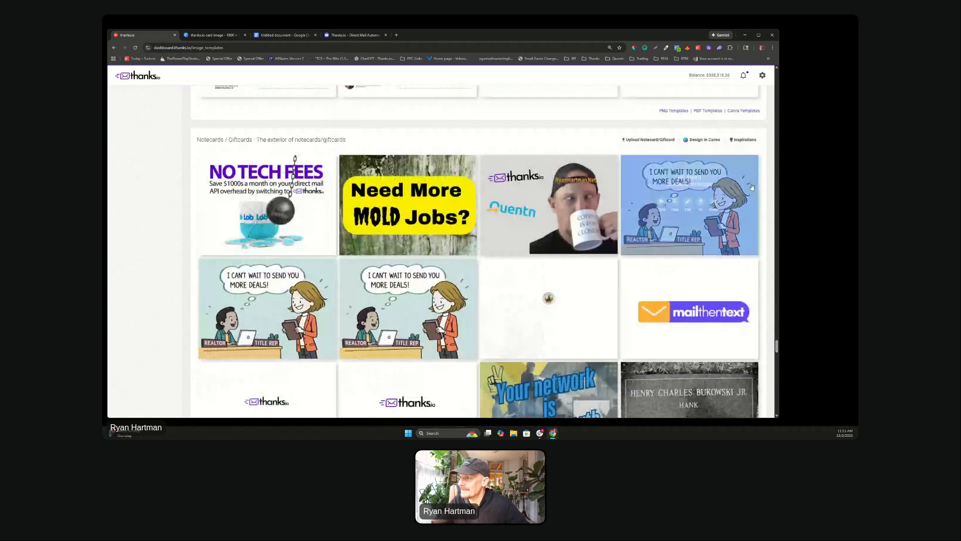
click(649, 141)
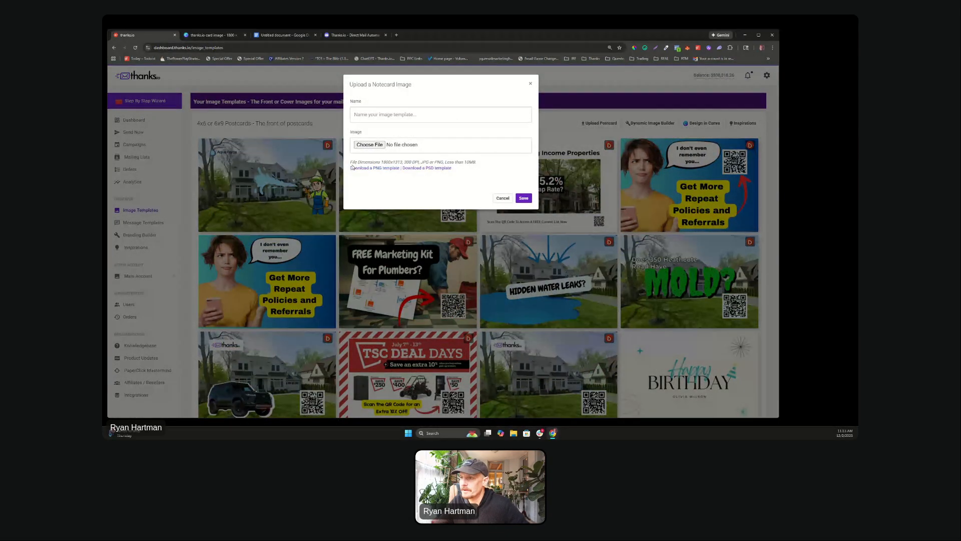
Step: Highlight the required image dimensions note and browse Downloads without choosing a file
drag(361, 164, 473, 168)
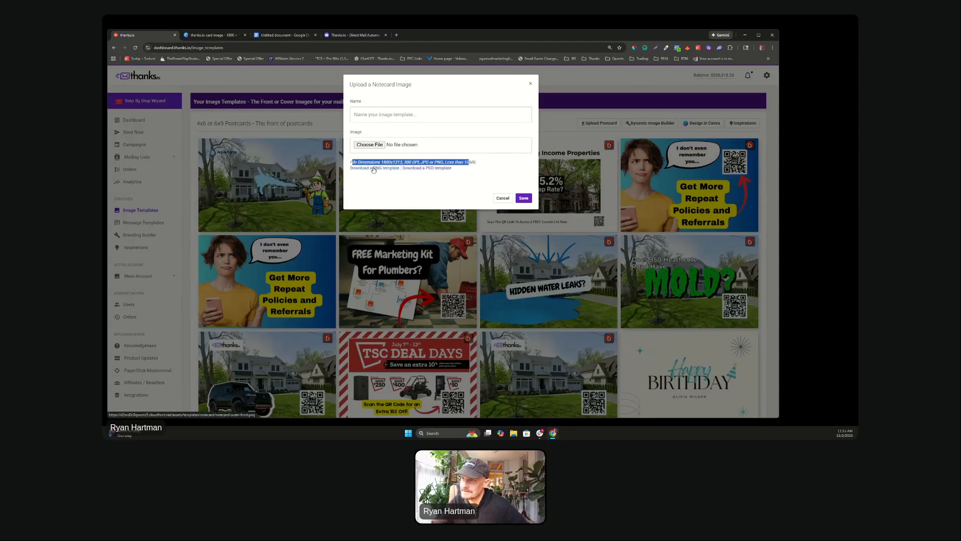
click(371, 144)
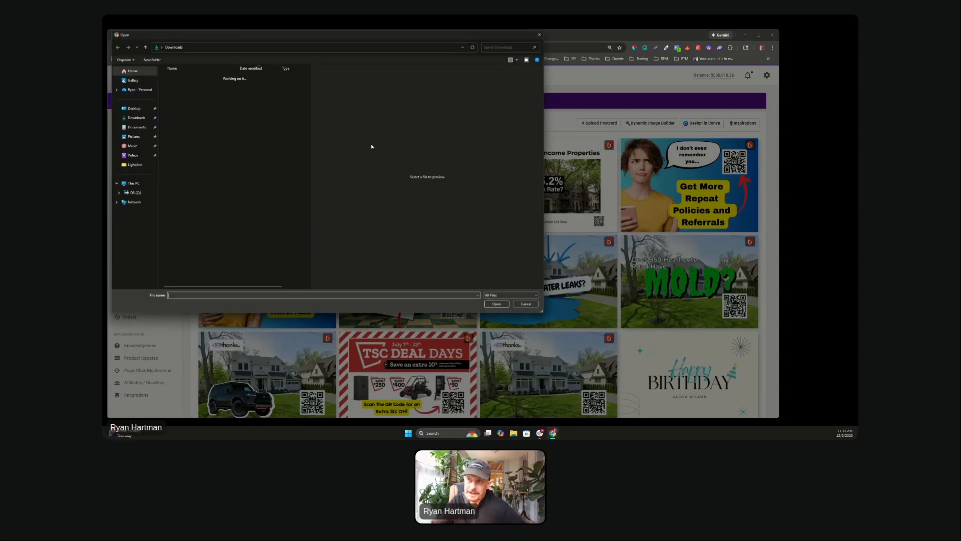
click(194, 88)
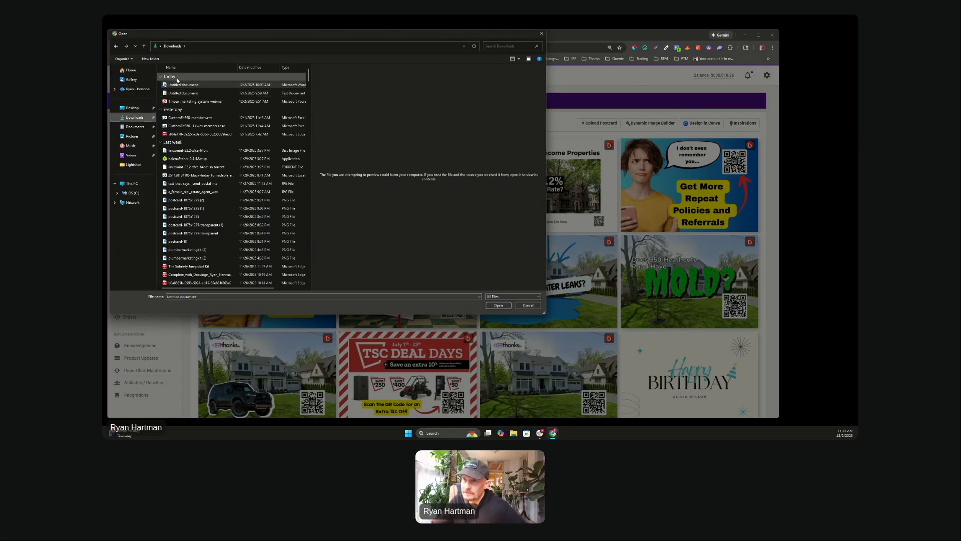
click(184, 102)
click(178, 86)
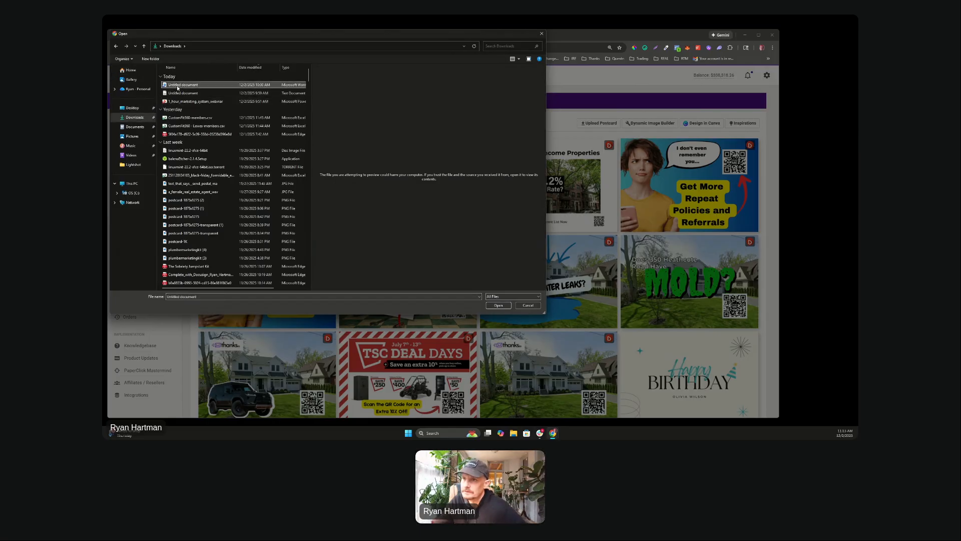
click(541, 34)
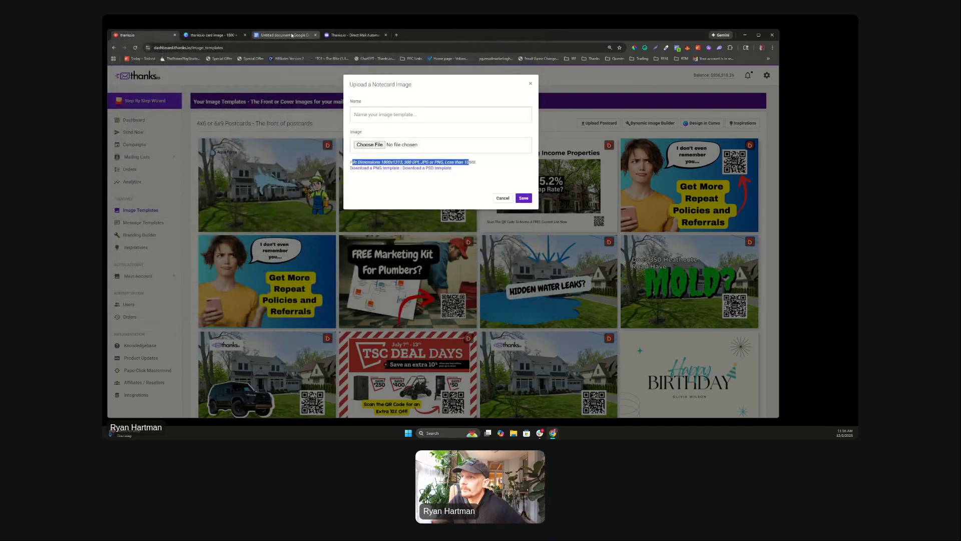
Step: Download the Canva holiday card design as a PNG and return to the upload form
click(212, 35)
click(706, 204)
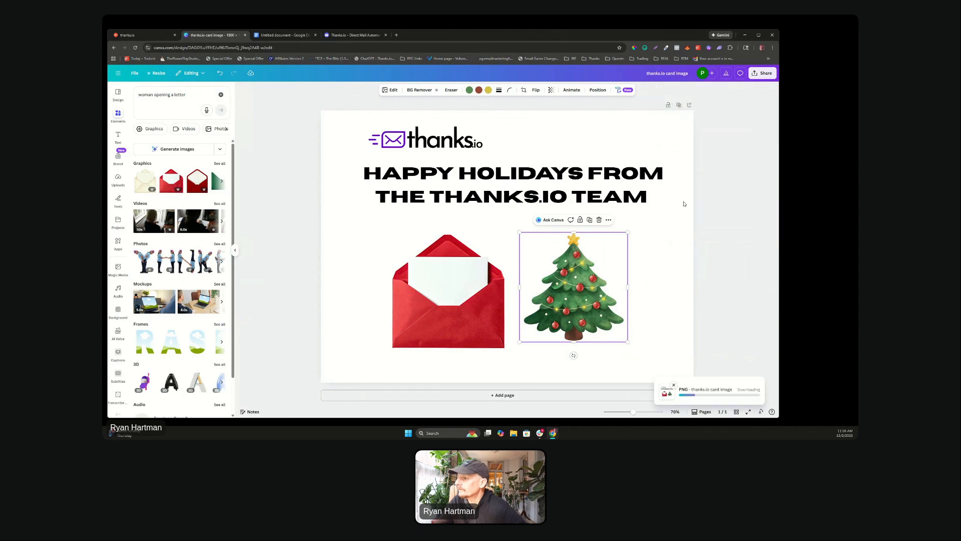
click(127, 35)
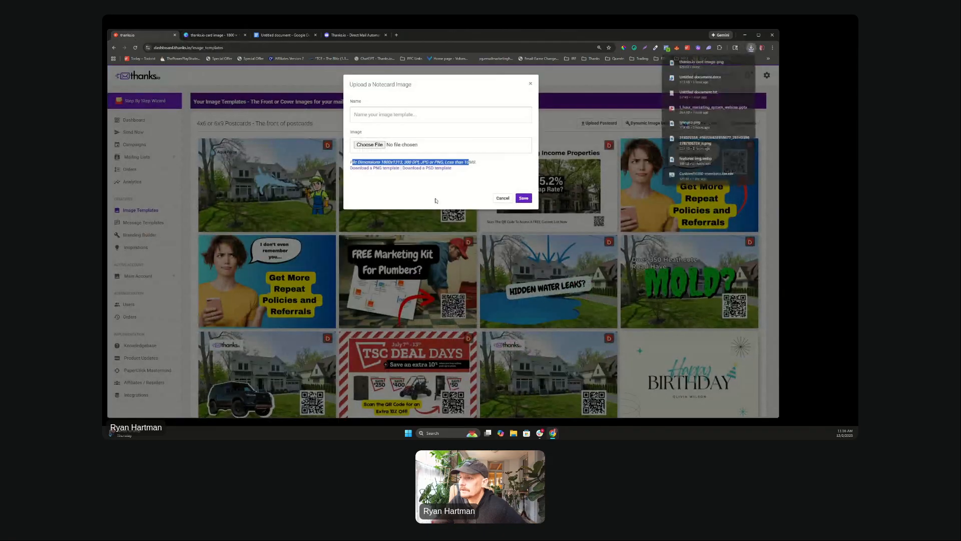
Step: Attach the thanks.io card image, name the template 'christmas card image', and save it
click(376, 145)
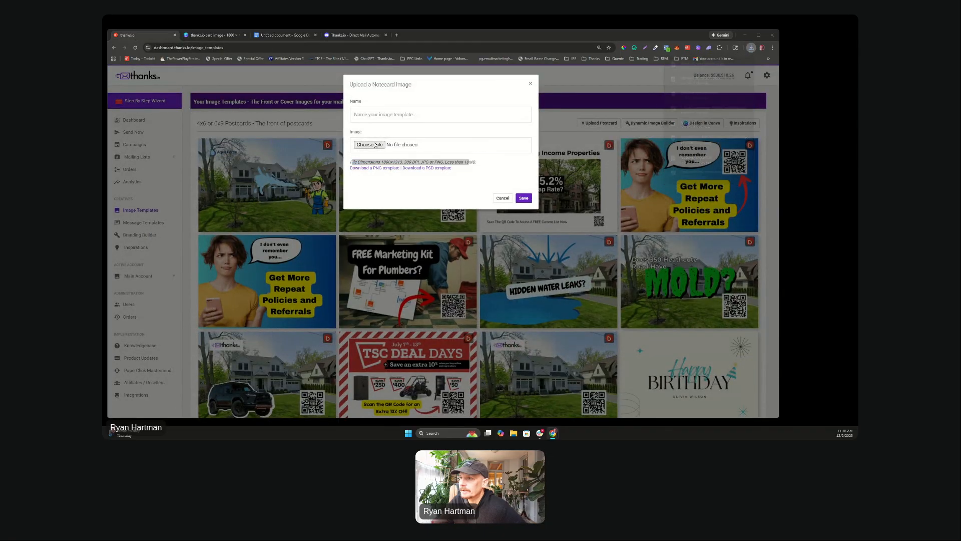
click(185, 84)
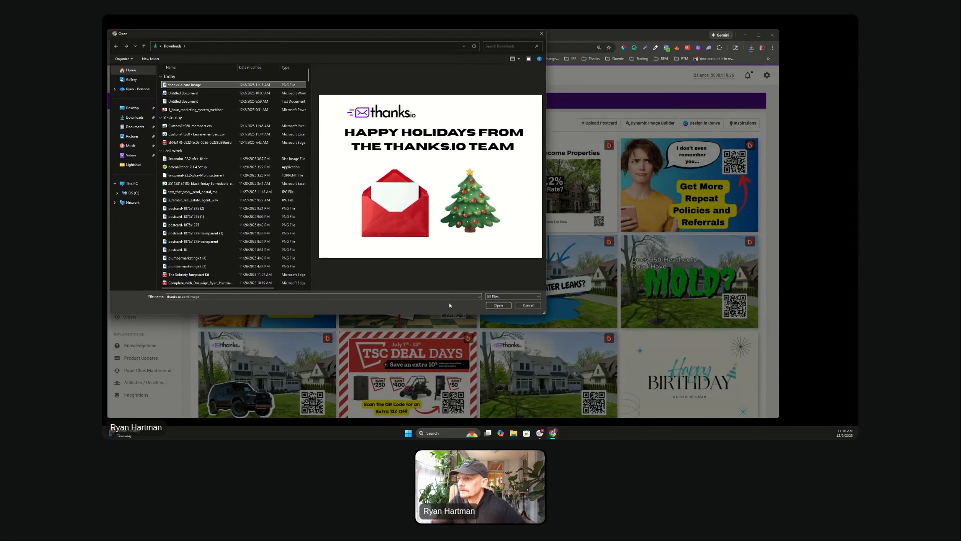
click(501, 306)
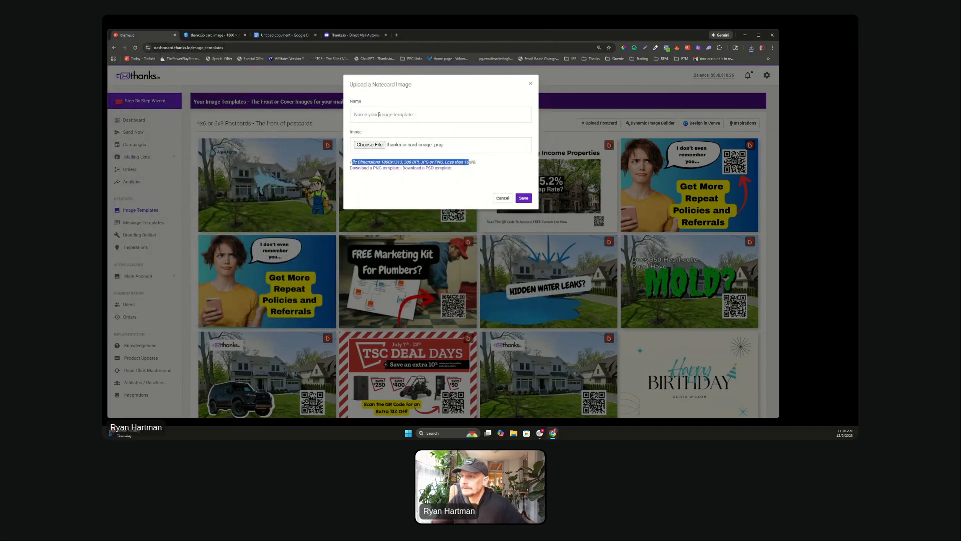
click(379, 115)
text(christmas card image)
click(525, 199)
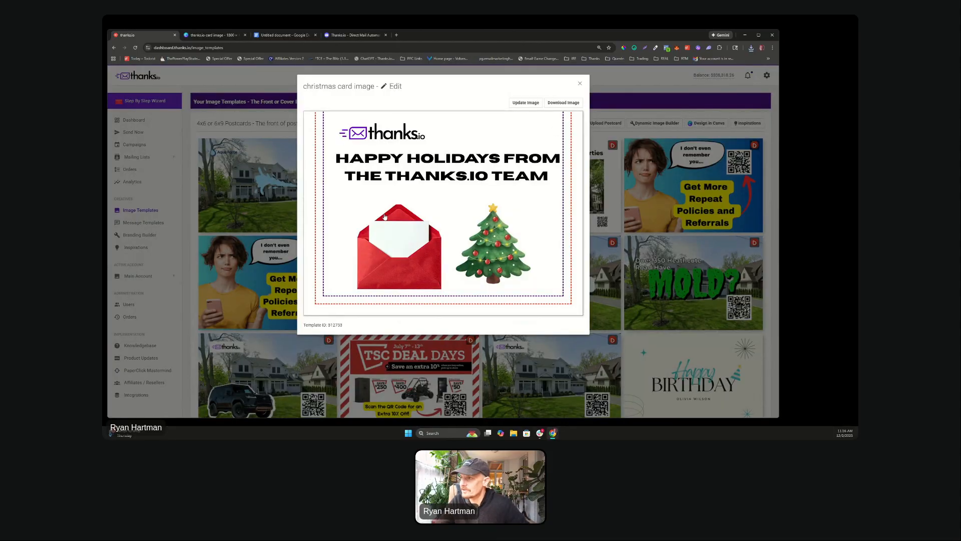
Step: Close the template editor, check the new card in Notecards / Giftcards, and return to the top
click(525, 104)
click(542, 35)
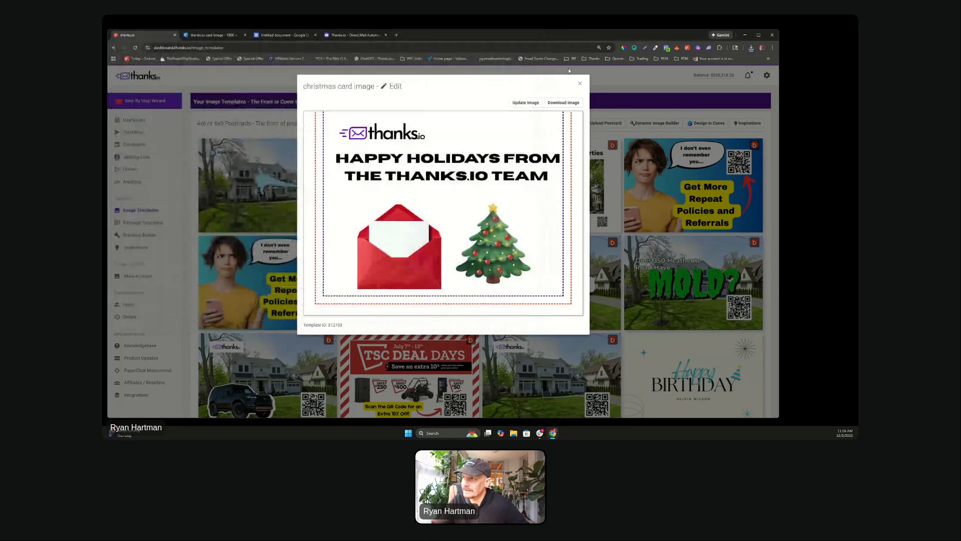
click(580, 83)
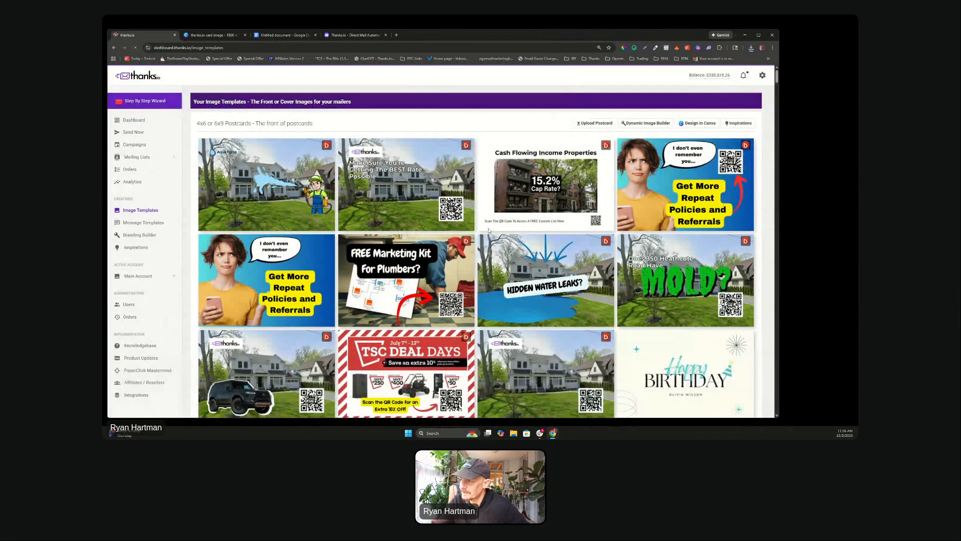
scroll(451, 215, down, 10)
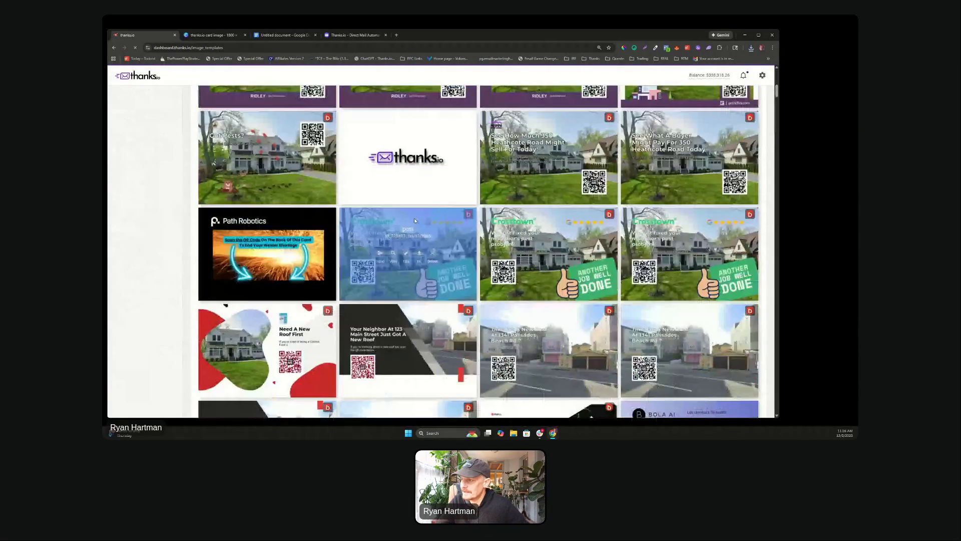
scroll(414, 220, down, 12)
drag(778, 111, 773, 345)
mouse_move(243, 302)
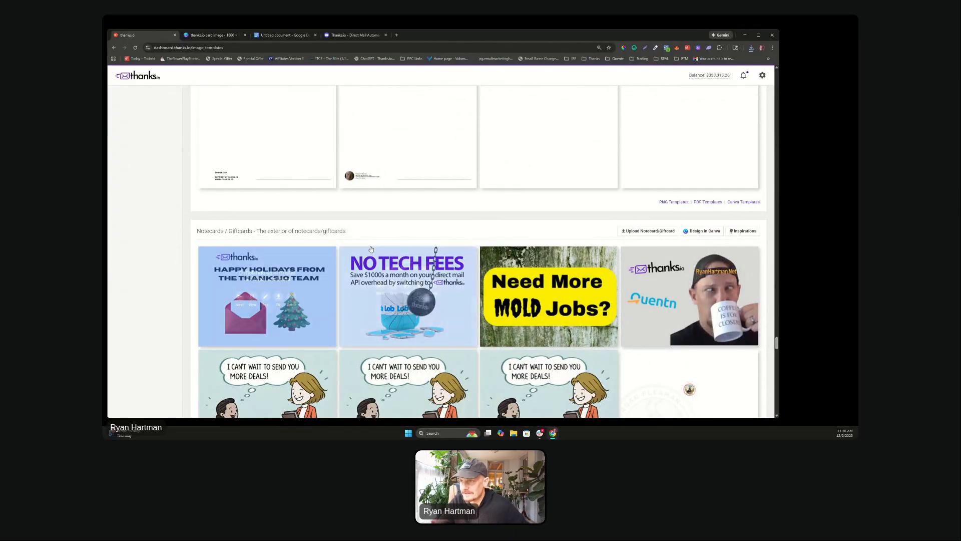
scroll(381, 225, up, 10)
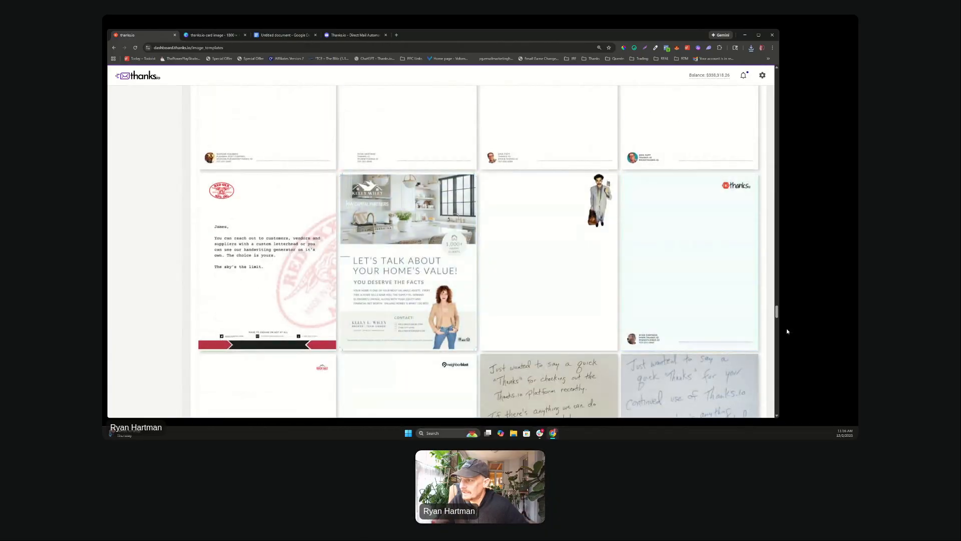
drag(777, 319, 770, 79)
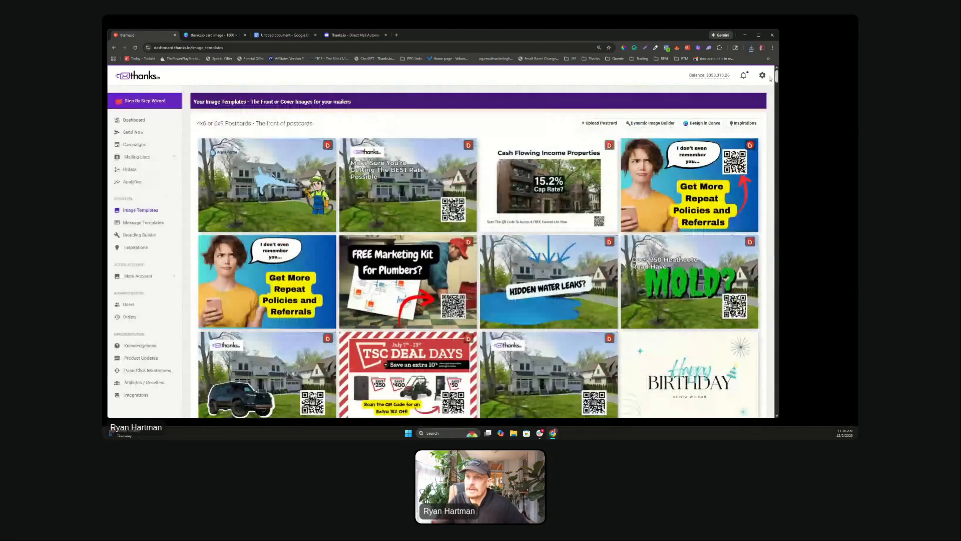
Step: Start a Notecard in the Step By Step Wizard with the Happy Holidays design and holiday 2025 message
click(142, 102)
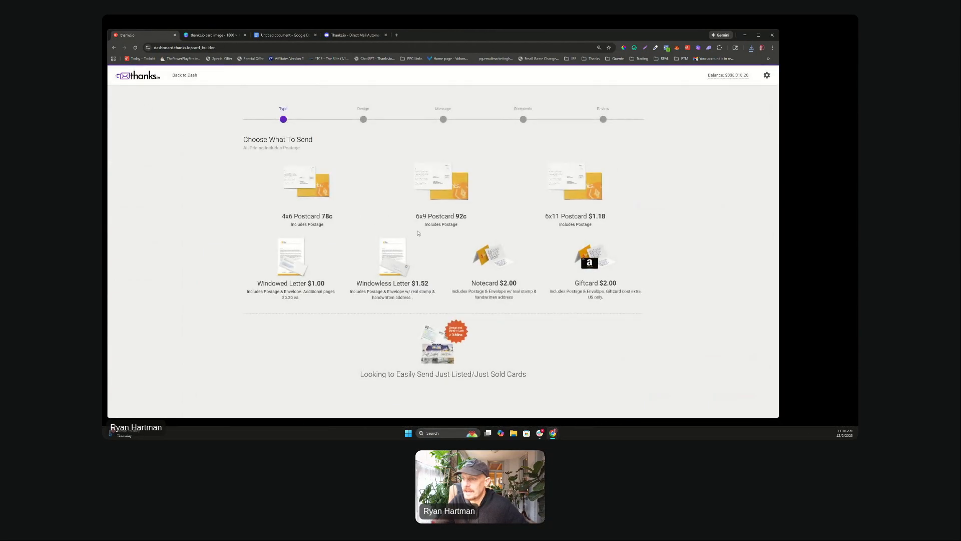
click(509, 263)
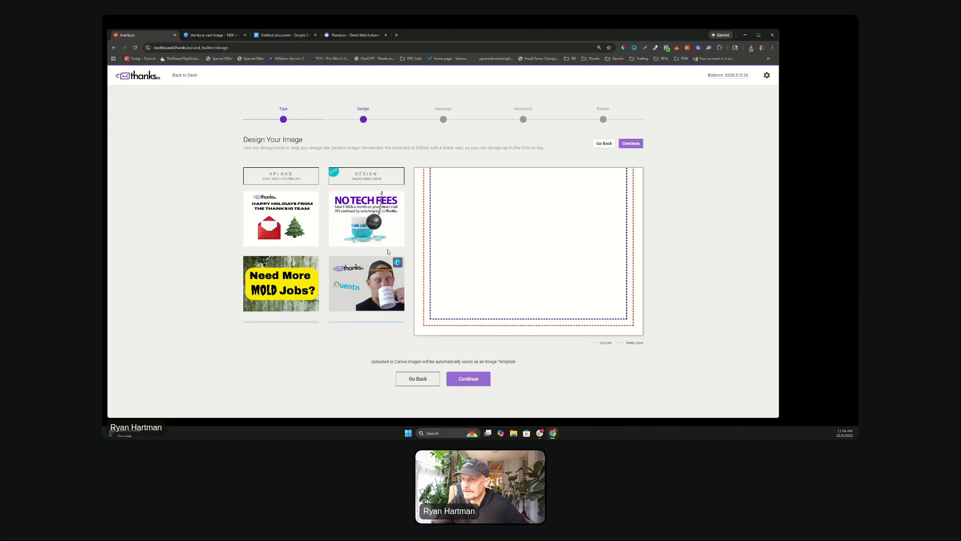
click(270, 209)
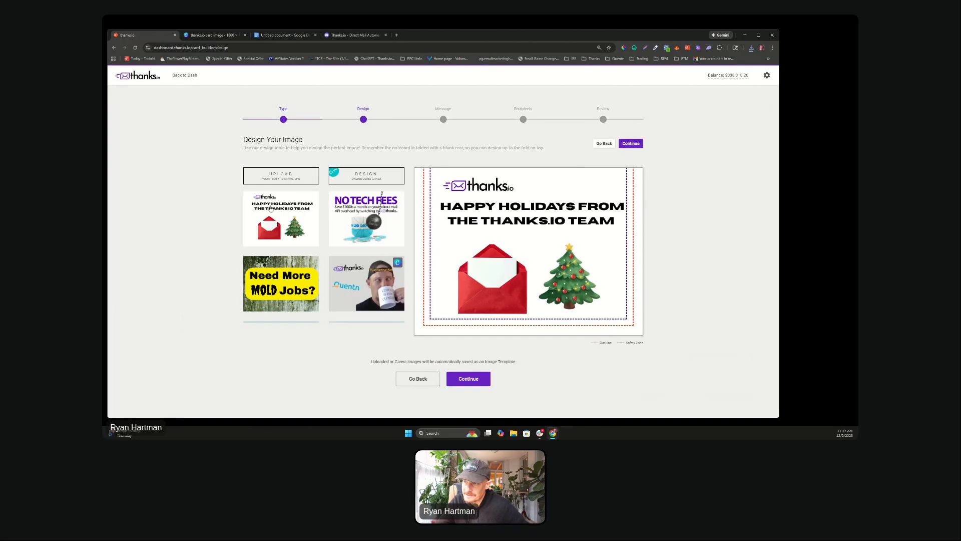
click(468, 380)
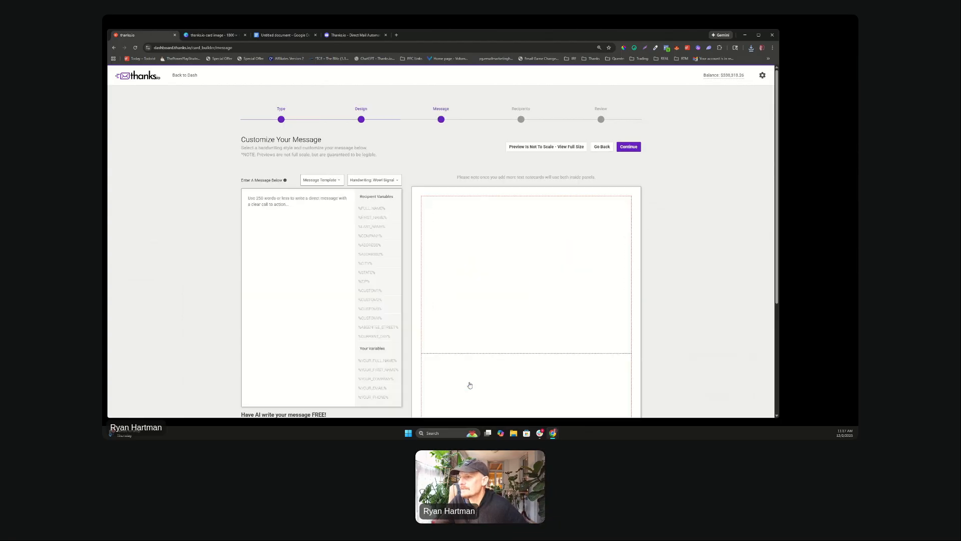
click(311, 180)
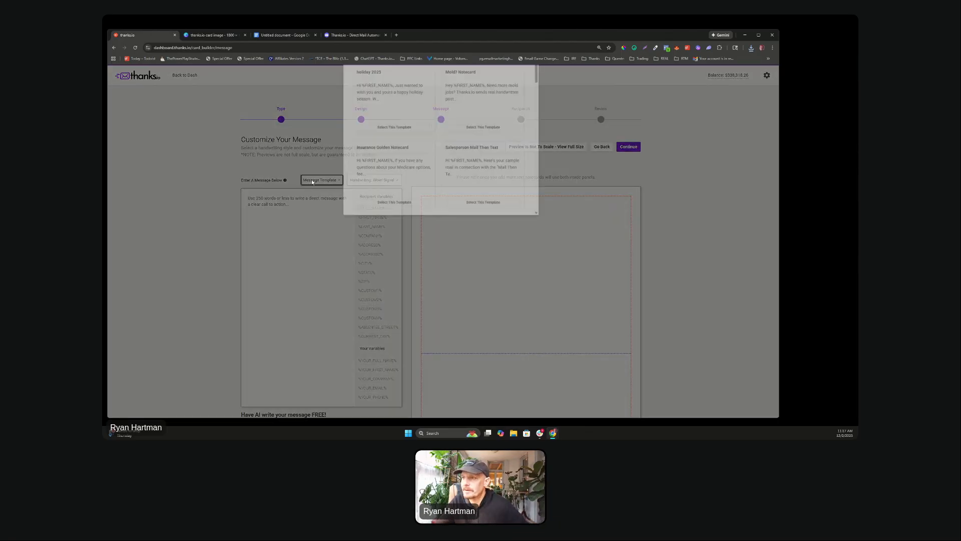
click(382, 156)
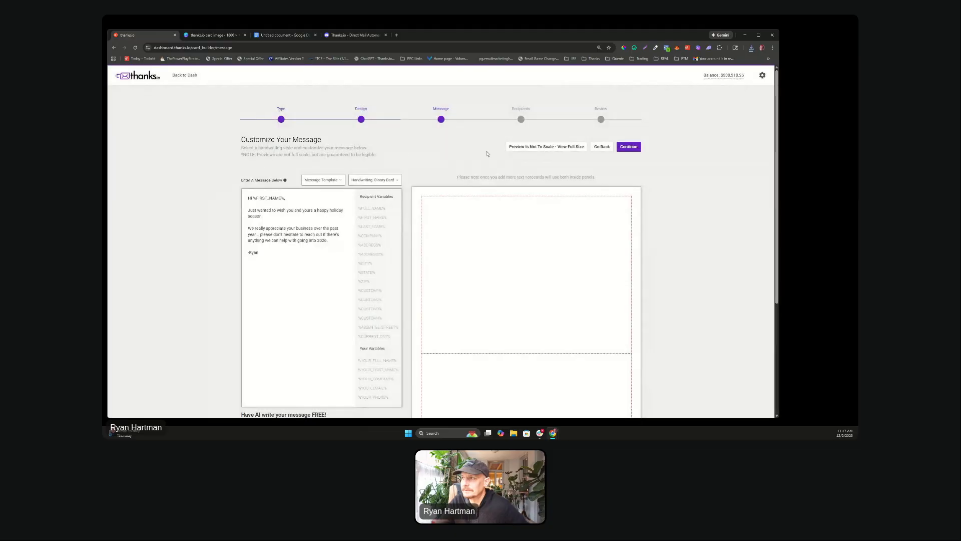
click(632, 148)
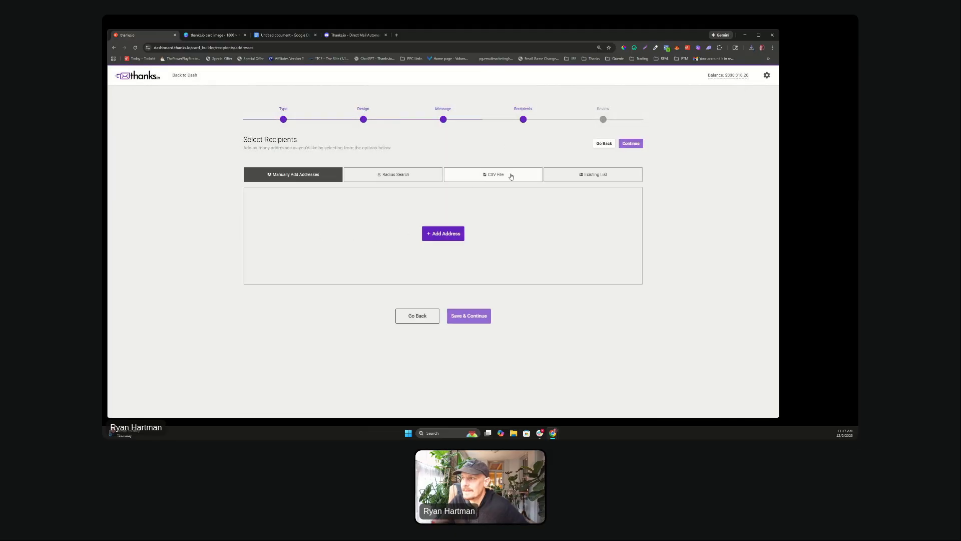
Step: Look at the saved lists and the manual address form, adding no recipient
click(577, 175)
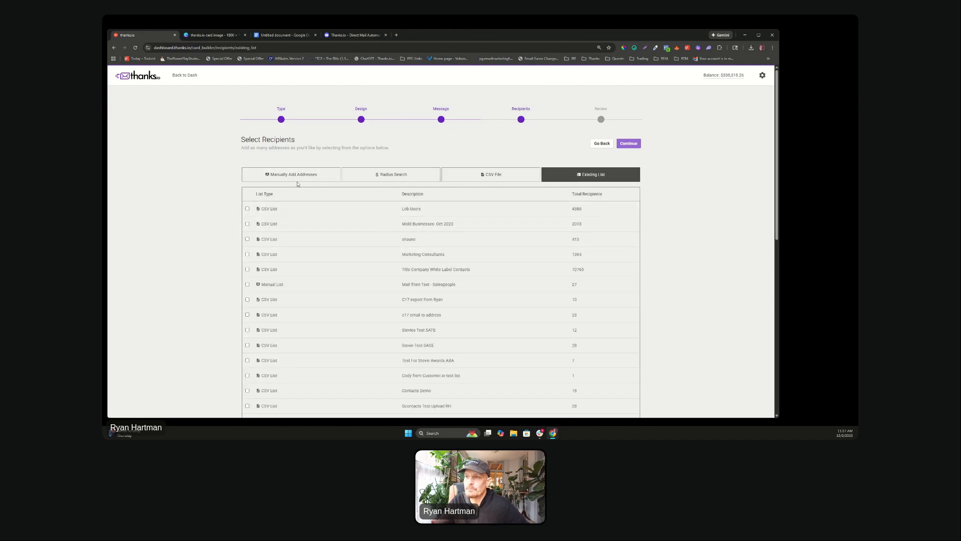
click(275, 174)
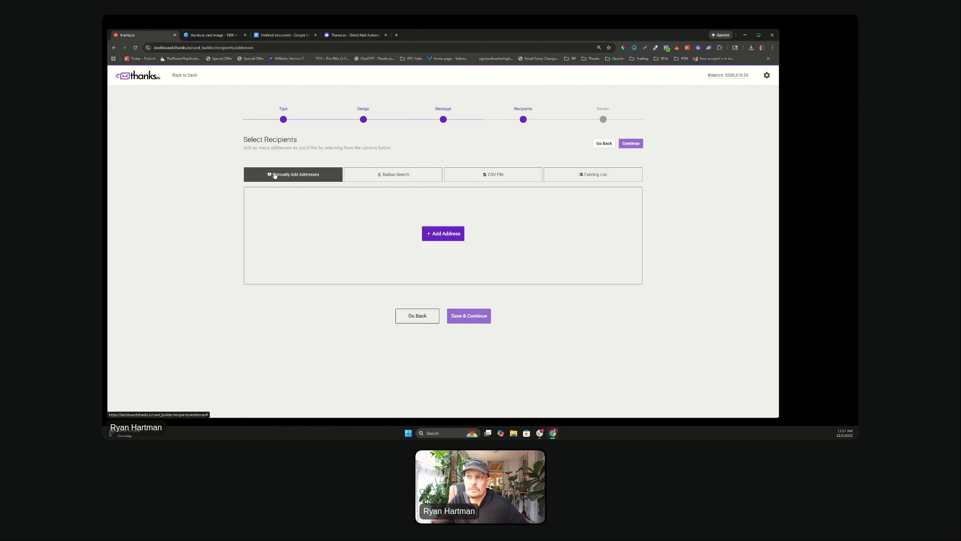
click(449, 235)
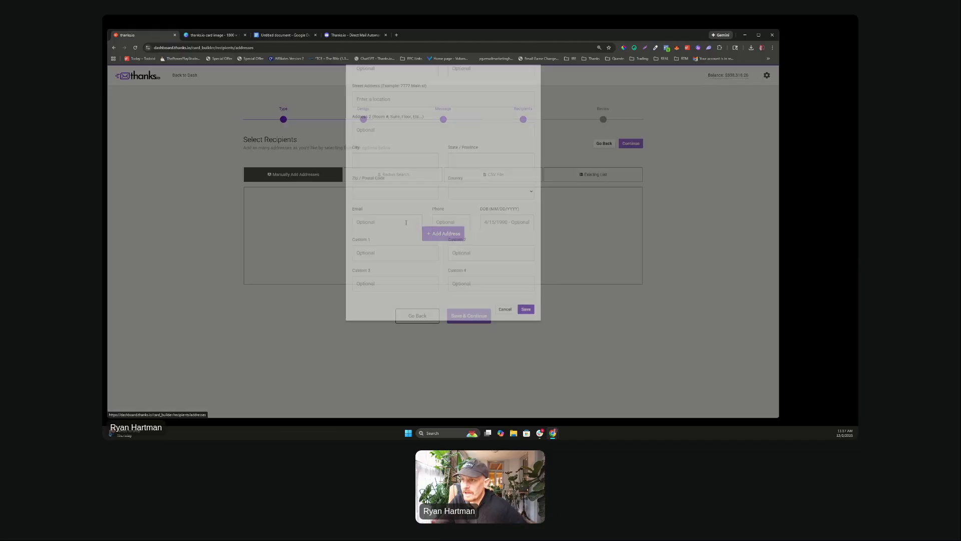
click(533, 86)
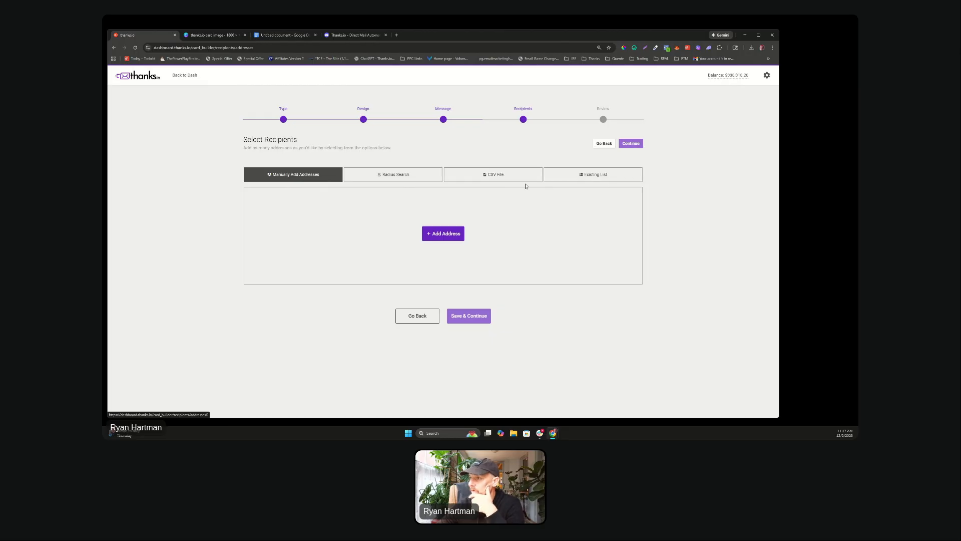
Step: Select the existing Thanks Sample Requests - 2025 list and continue to Review & Confirm
click(593, 175)
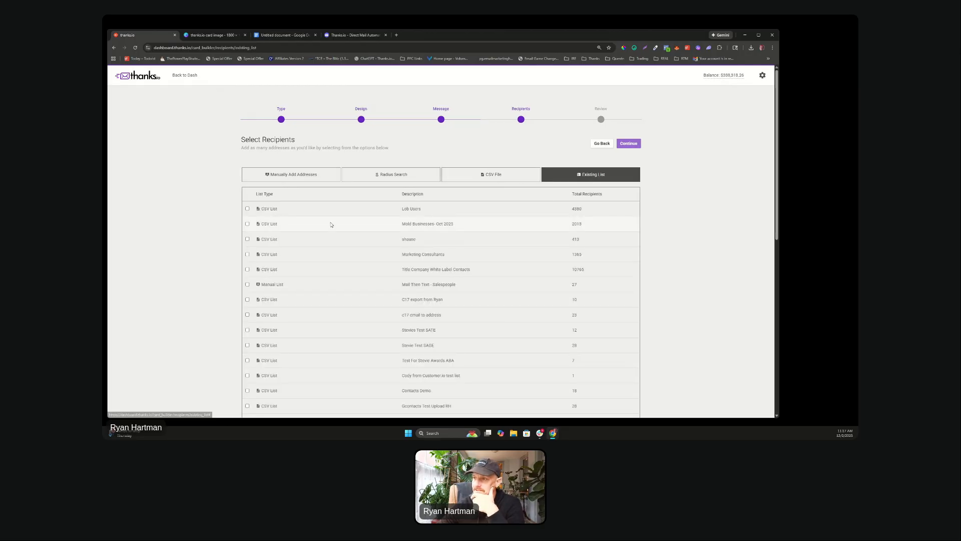
scroll(281, 224, down, 5)
scroll(282, 226, down, 4)
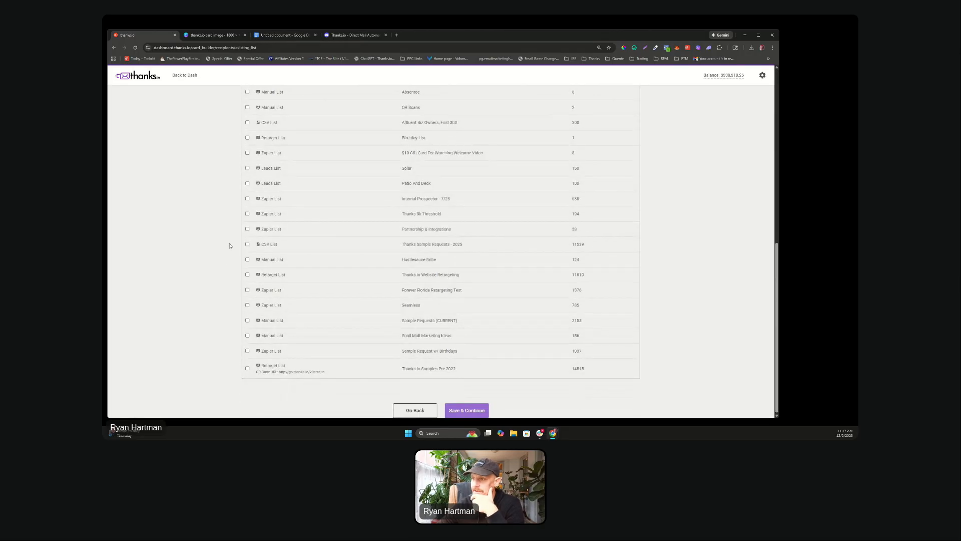
click(247, 244)
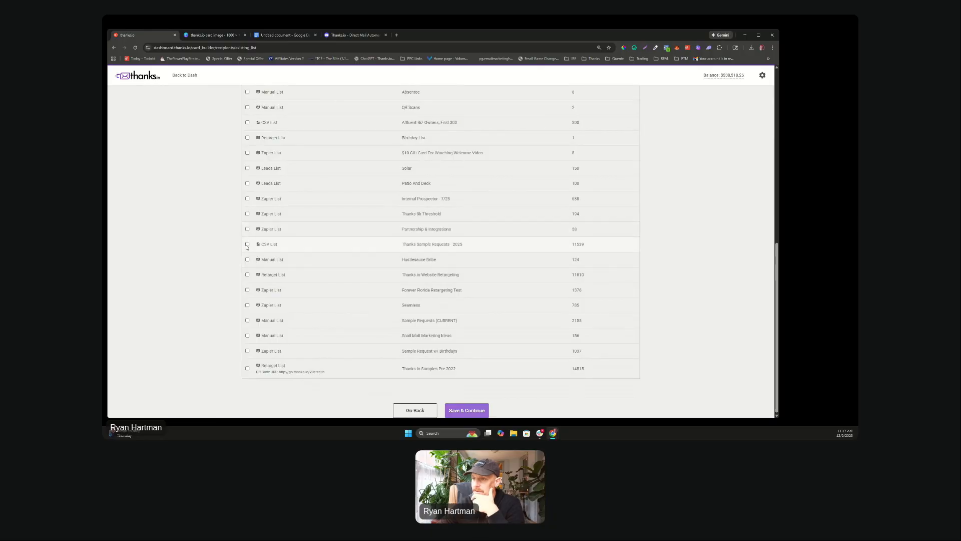
scroll(493, 184, up, 10)
scroll(492, 183, up, 1)
click(629, 143)
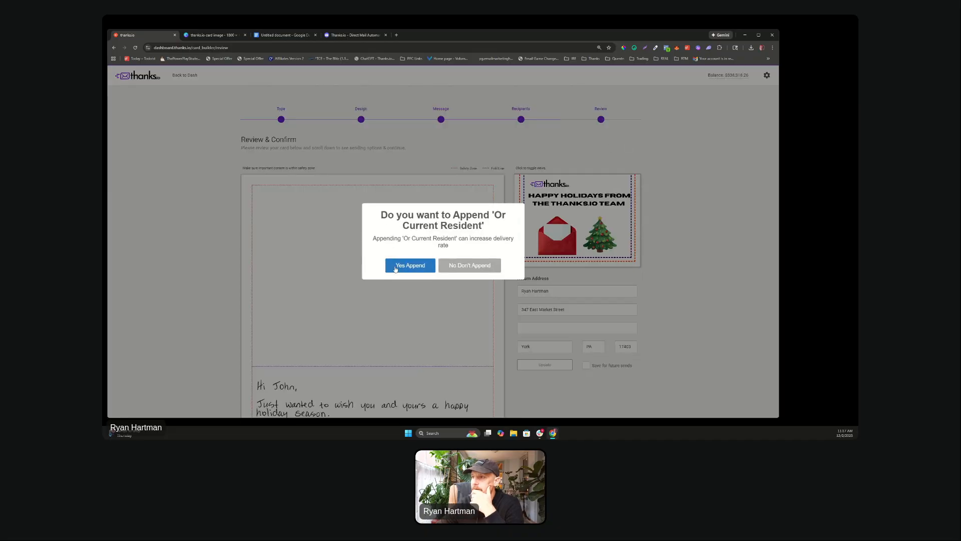
Step: Decline 'Or Current Resident', review the holiday card, then go from the dashboard to Message Templates
click(463, 271)
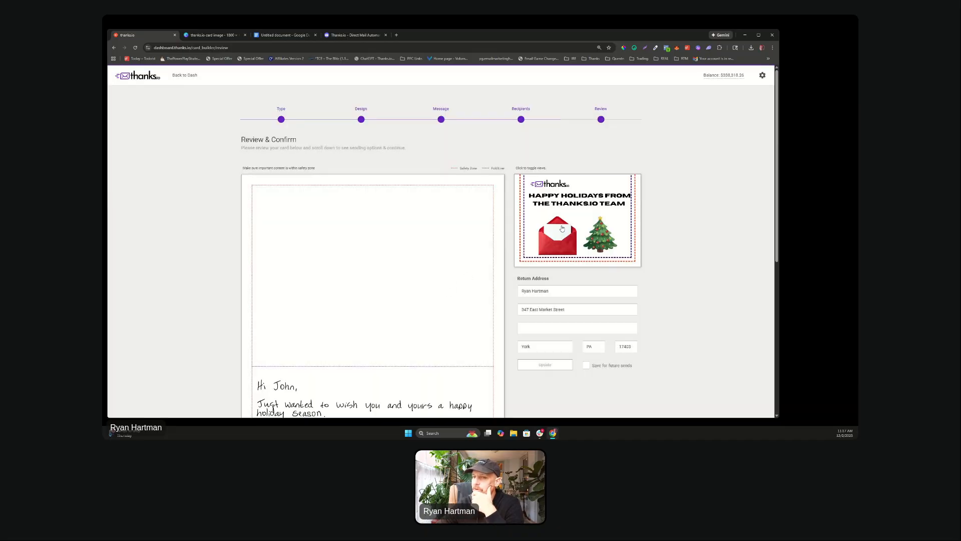
scroll(562, 228, down, 3)
scroll(350, 303, up, 3)
scroll(420, 308, down, 3)
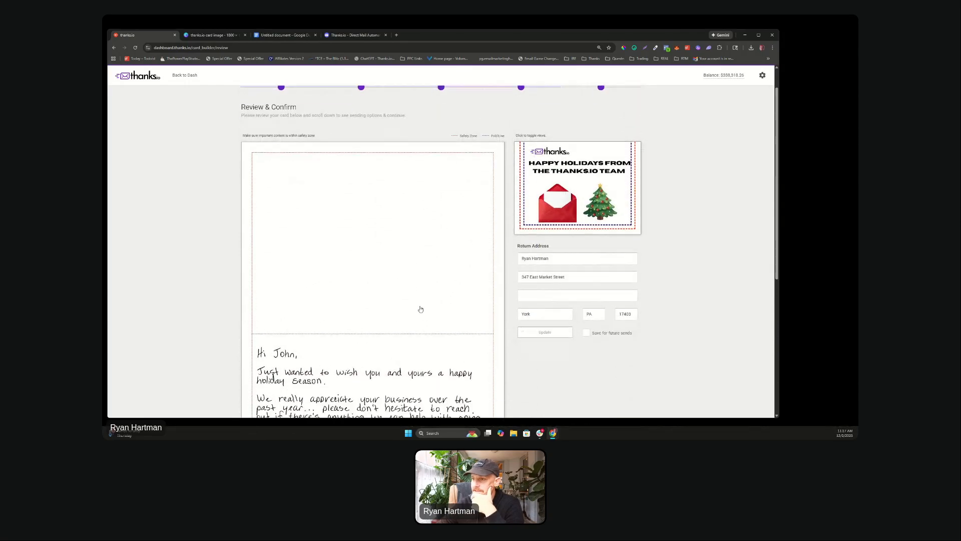
scroll(418, 309, up, 2)
scroll(292, 320, down, 2)
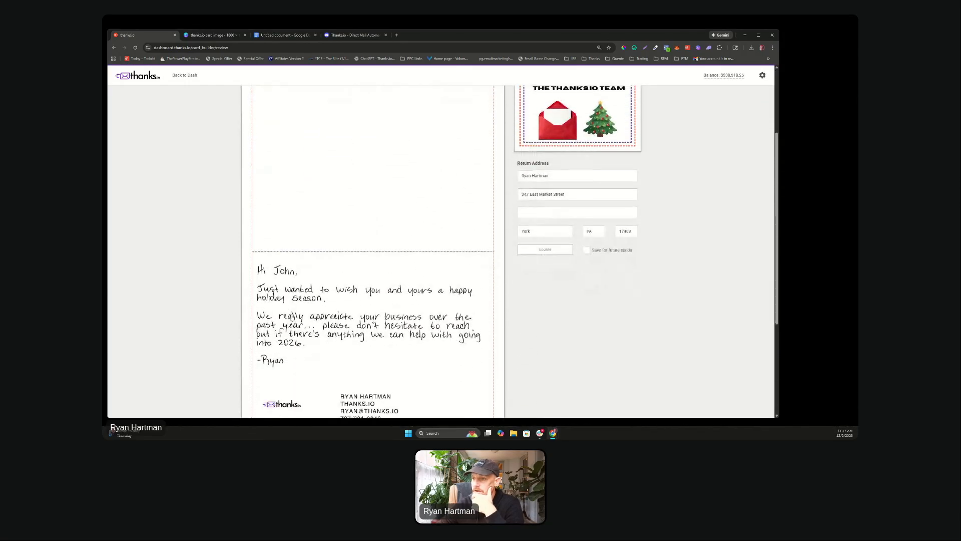
scroll(321, 141, up, 1)
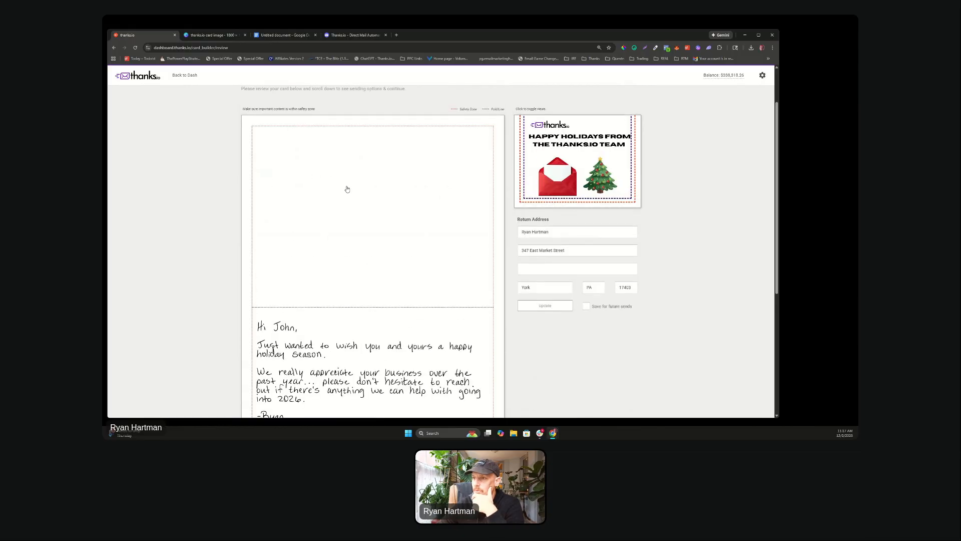
scroll(371, 206, down, 4)
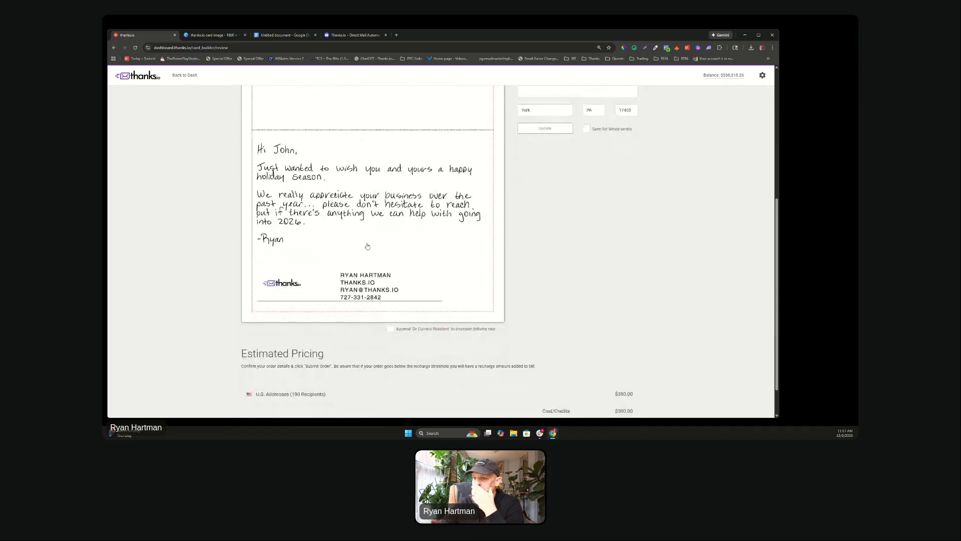
scroll(339, 226, up, 2)
scroll(339, 225, up, 3)
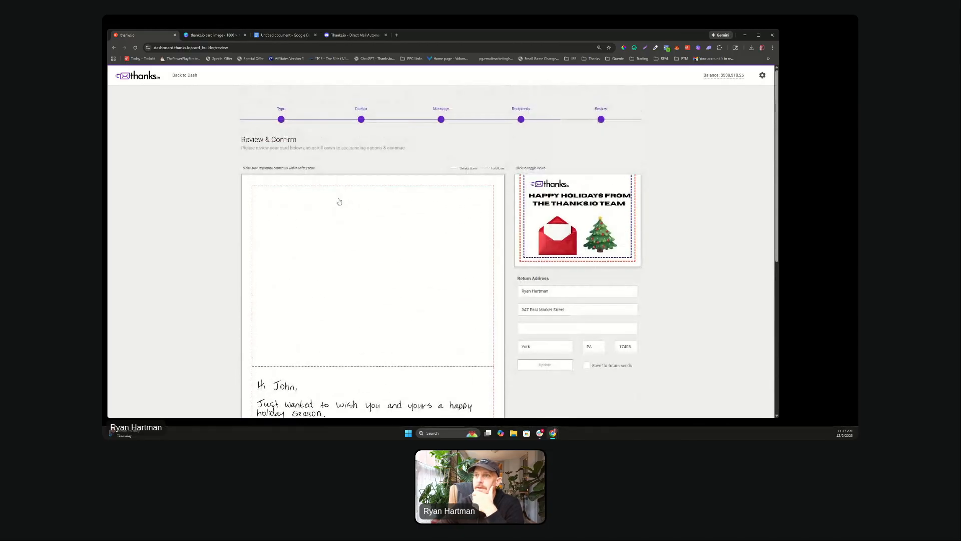
click(183, 76)
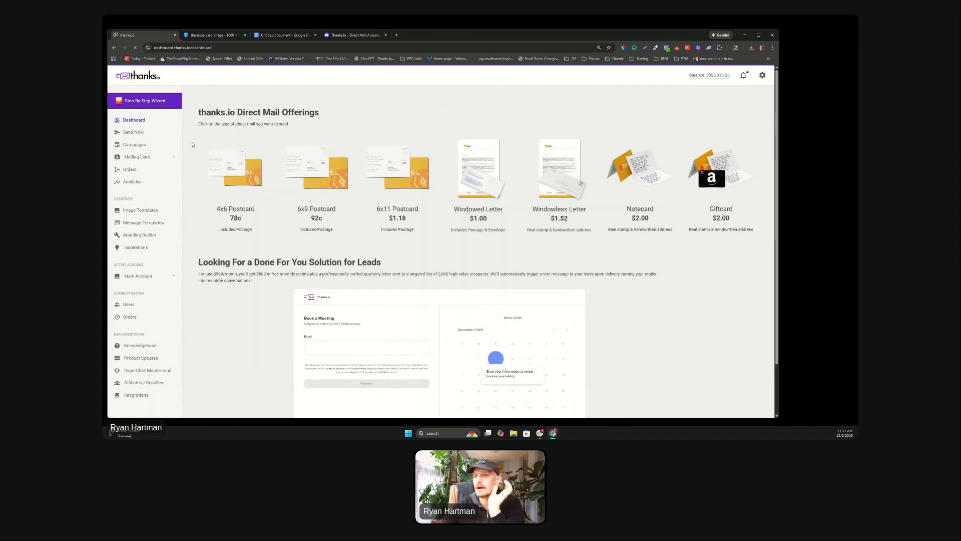
click(139, 224)
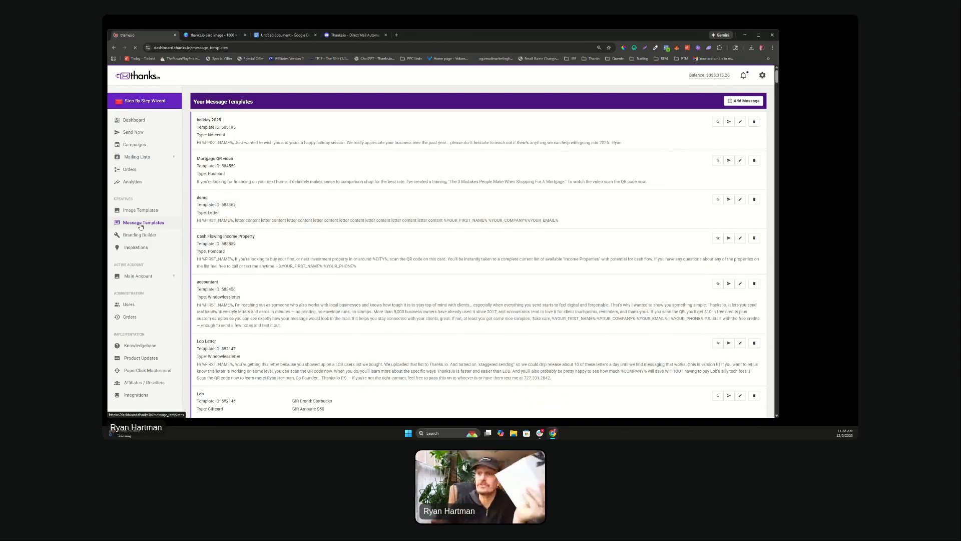
Step: Open the holiday 2025 message template and highlight the 1650x2475 png or jpg background requirement
scroll(311, 257, down, 3)
scroll(311, 257, down, 5)
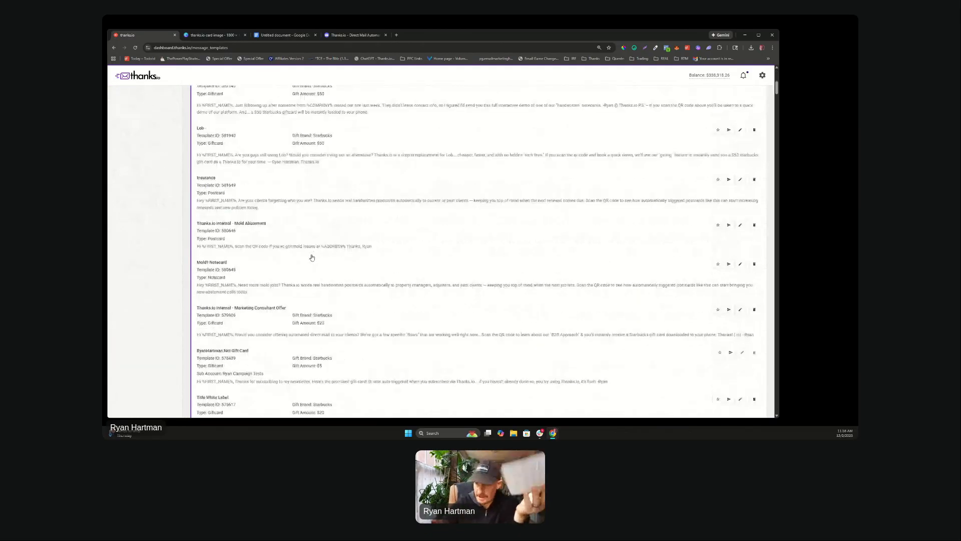
scroll(313, 258, up, 10)
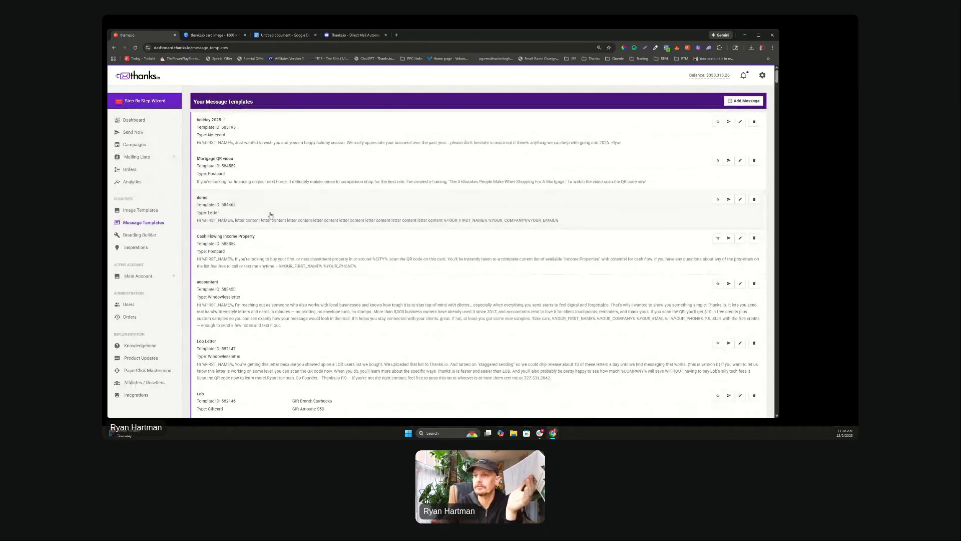
click(740, 122)
scroll(485, 217, down, 10)
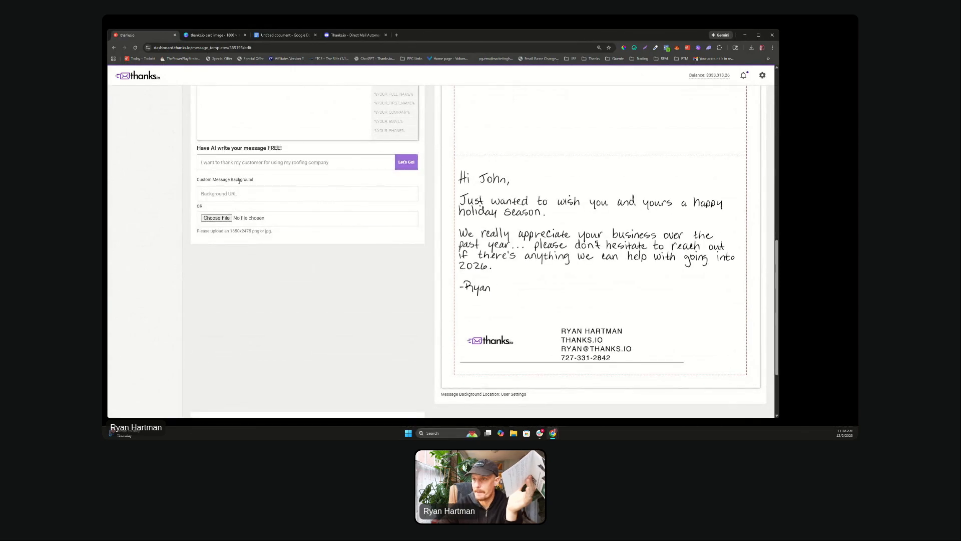
drag(252, 179, 204, 180)
drag(273, 231, 201, 231)
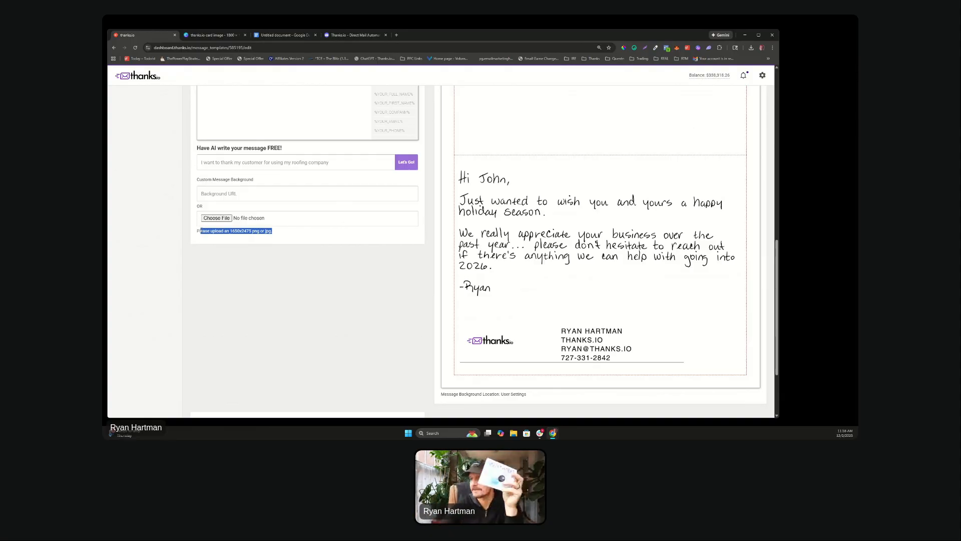
drag(273, 231, 246, 231)
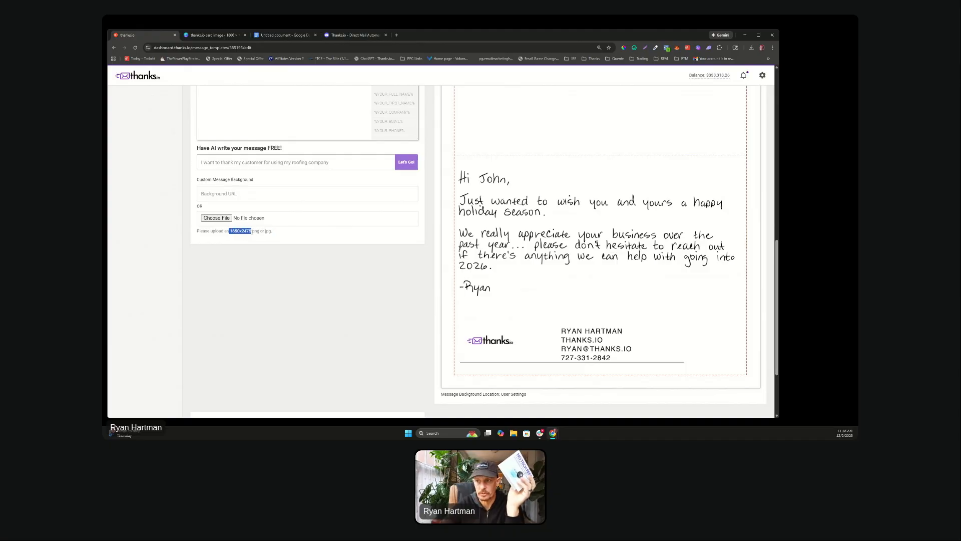
Step: Highlight the full background upload size requirement, then show the postcard, notecard, giftcard and letter type options
scroll(647, 274, up, 2)
scroll(509, 287, down, 1)
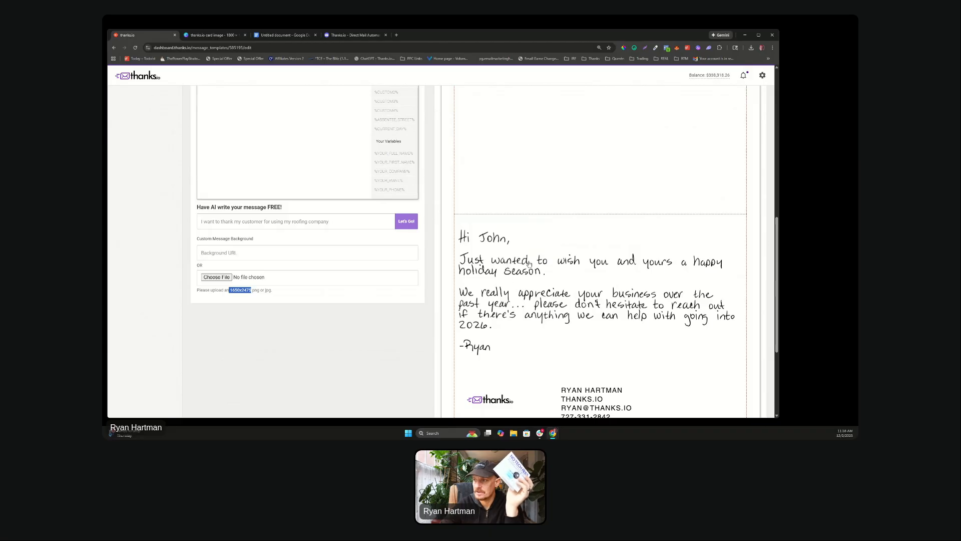
scroll(530, 263, up, 1)
scroll(527, 289, down, 1)
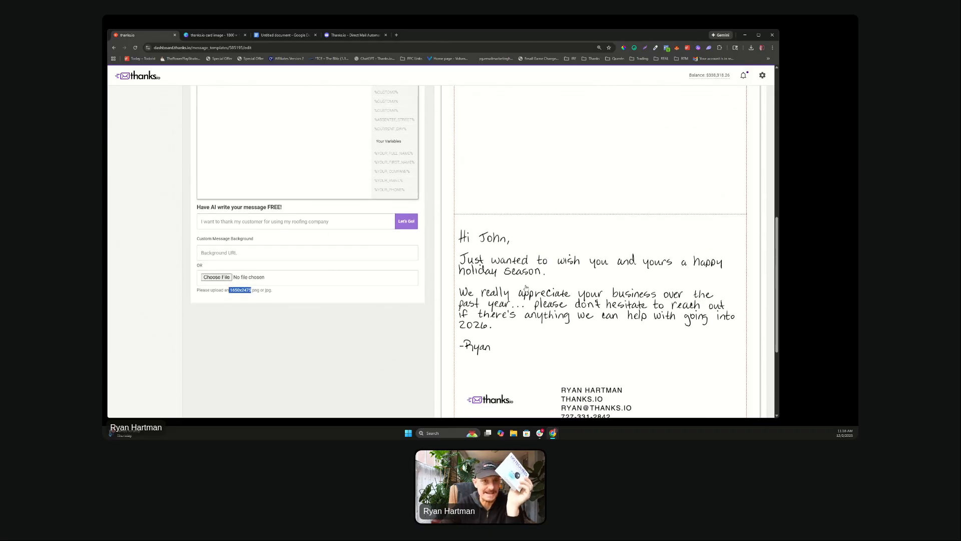
scroll(526, 287, up, 4)
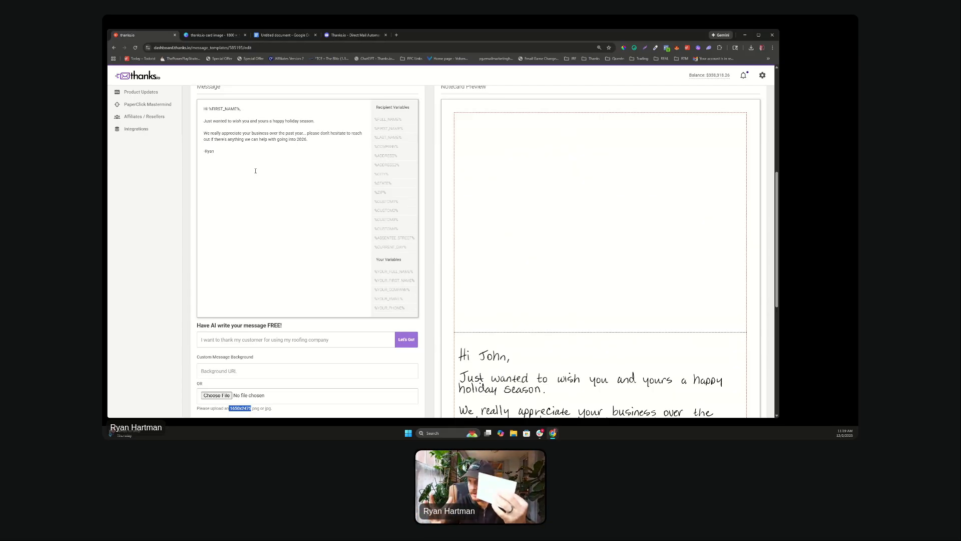
scroll(255, 171, down, 3)
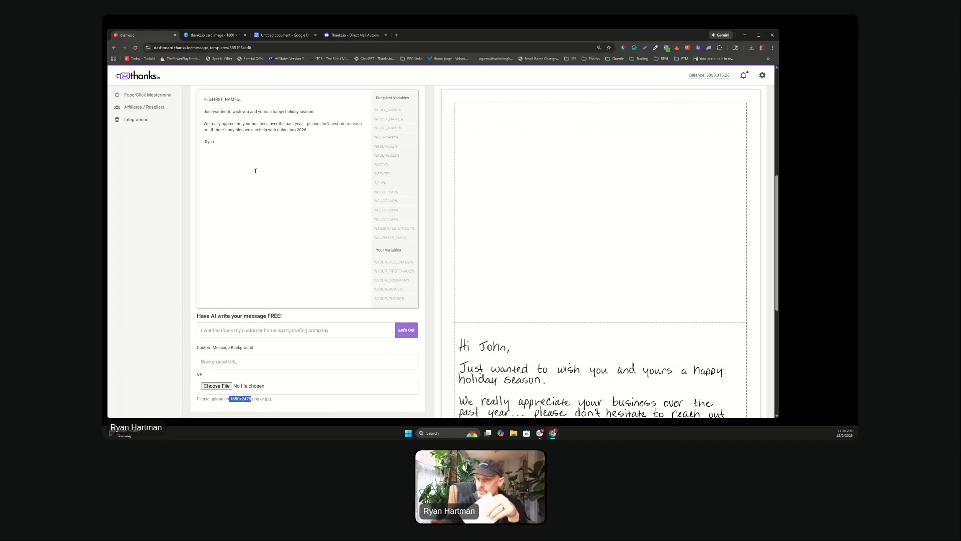
scroll(255, 171, down, 1)
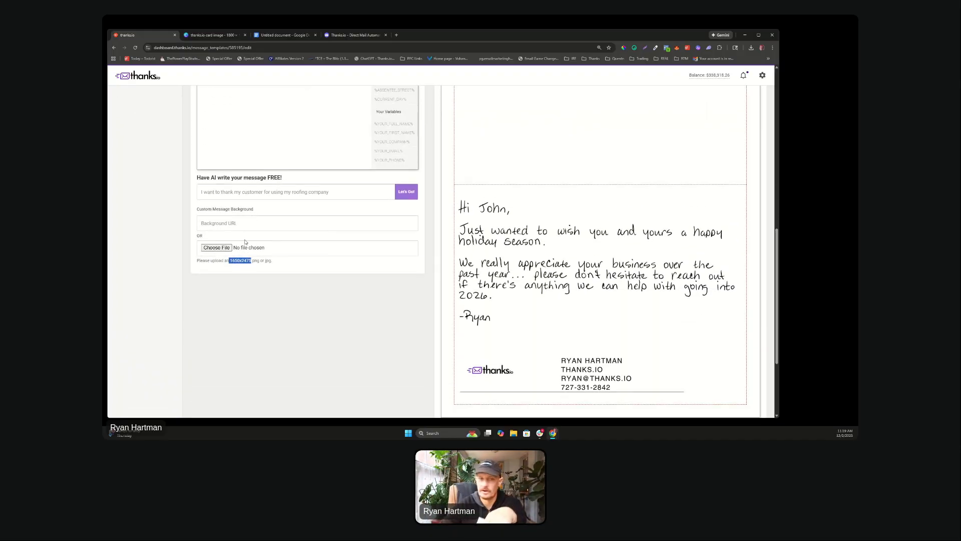
drag(270, 262, 206, 268)
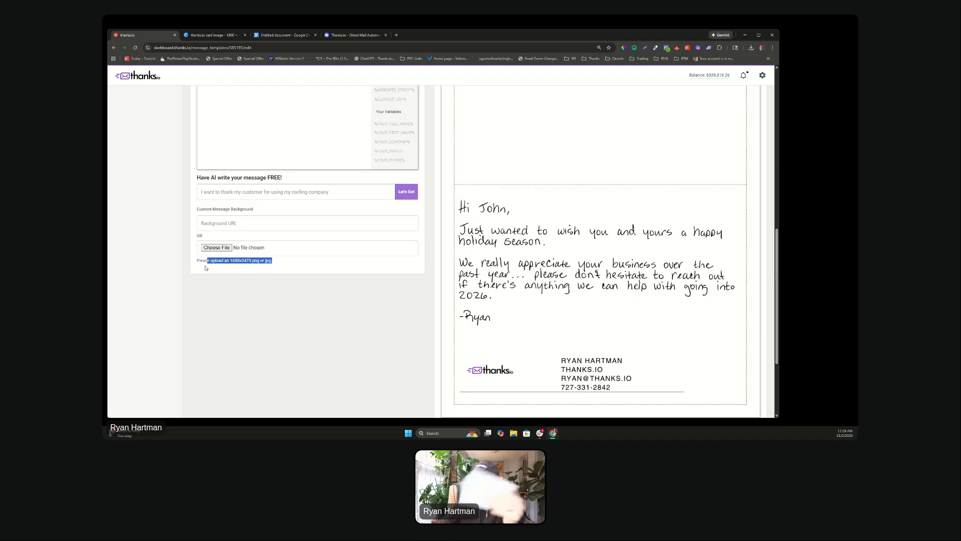
scroll(207, 268, up, 7)
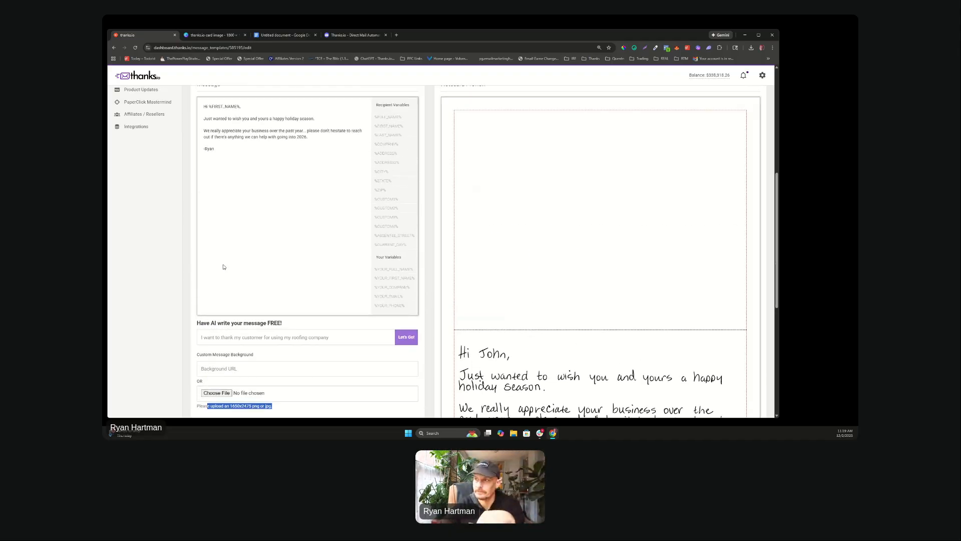
scroll(228, 266, up, 2)
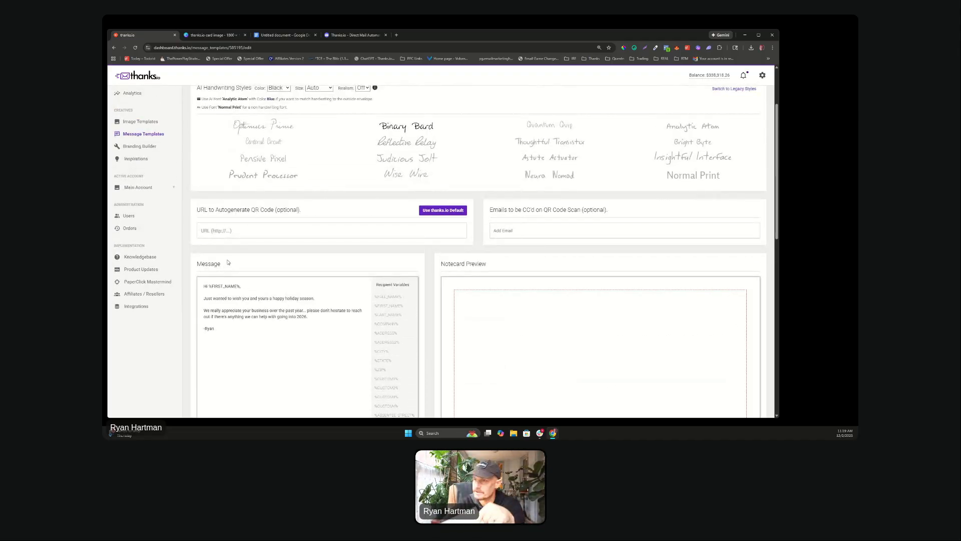
scroll(286, 247, up, 3)
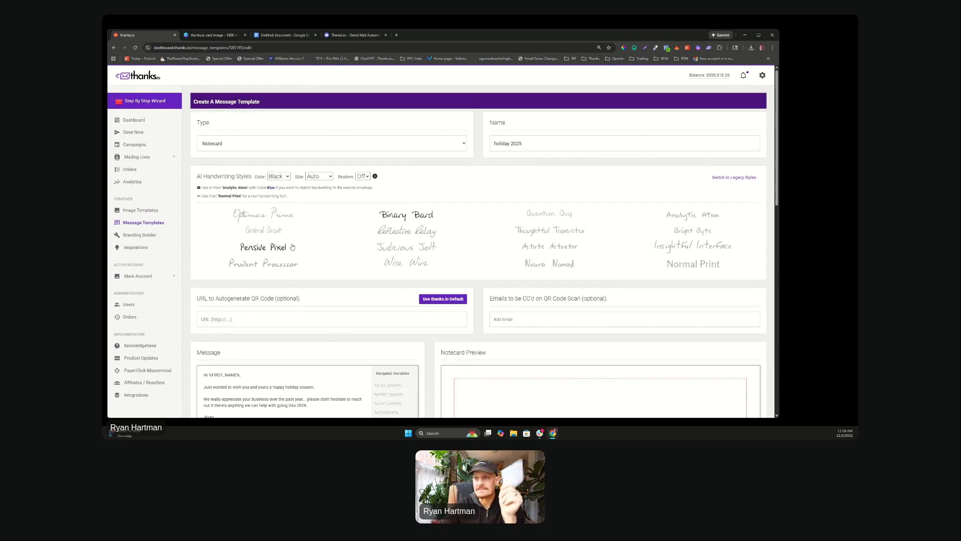
click(210, 142)
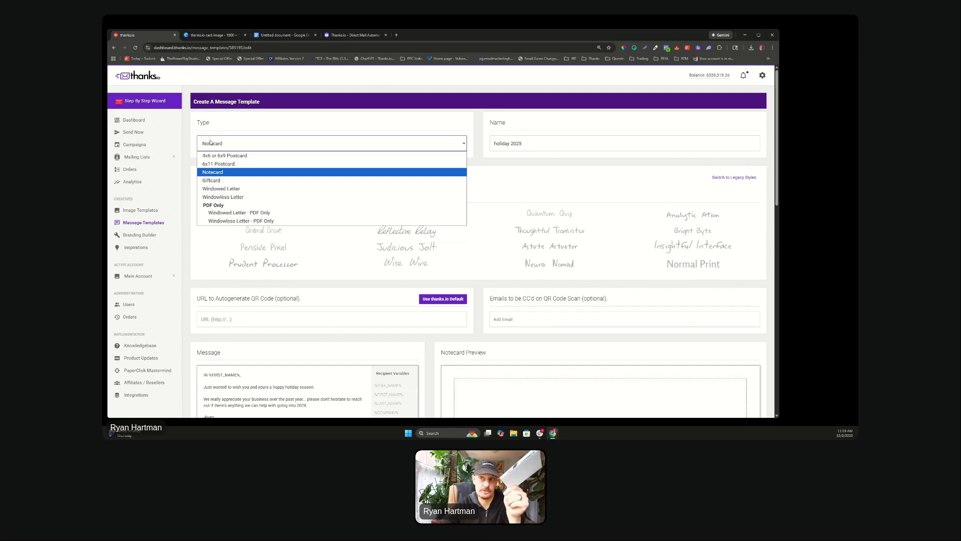
Step: Change the template type to Giftcard and pick Starbucks as the brand
click(217, 180)
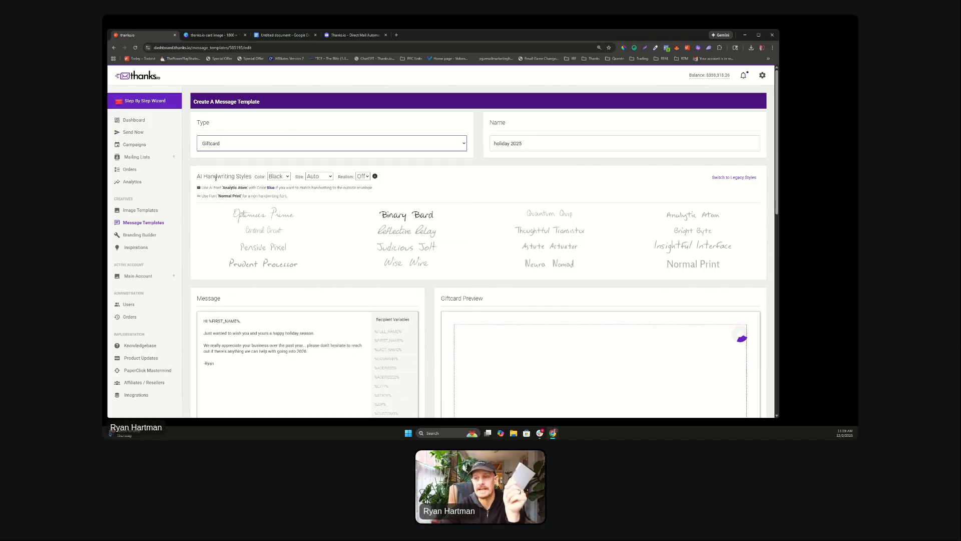
scroll(340, 209, down, 5)
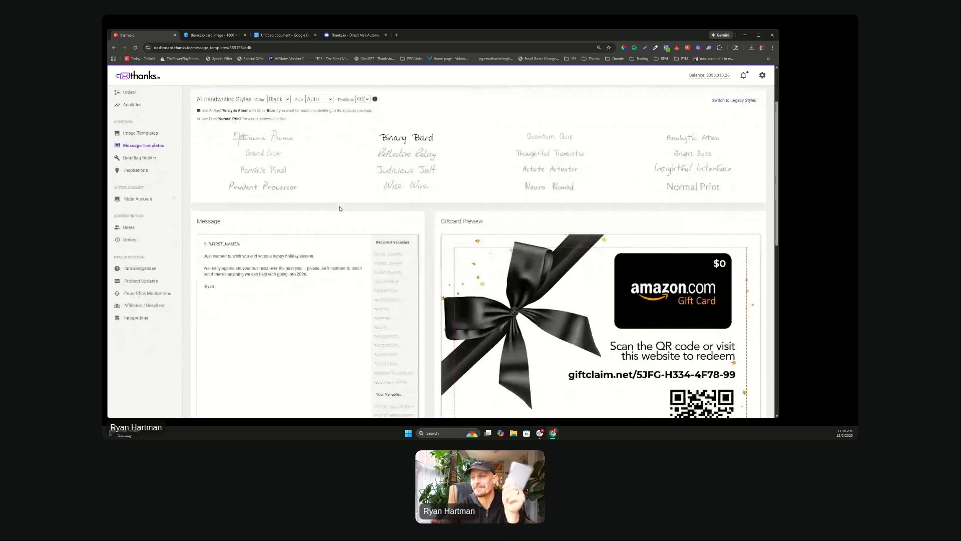
scroll(340, 209, down, 3)
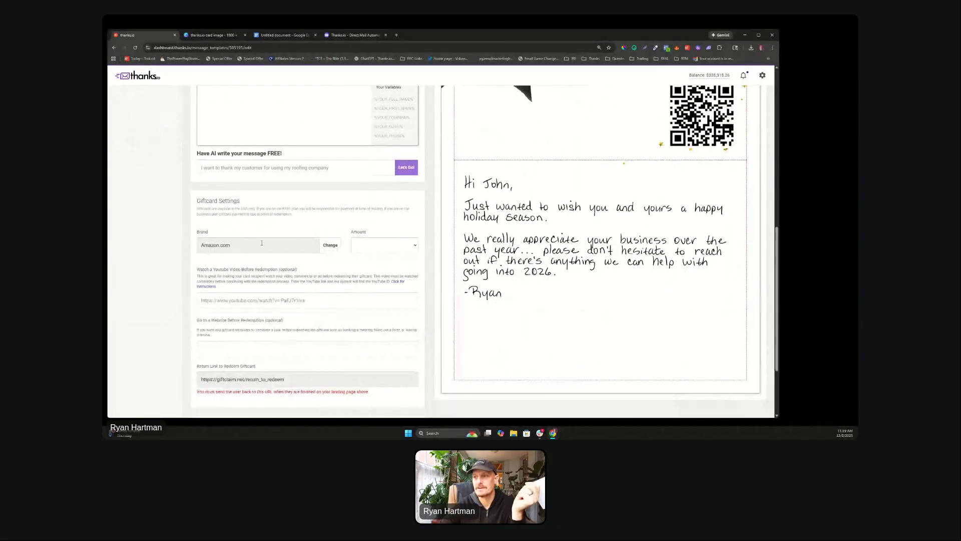
click(331, 245)
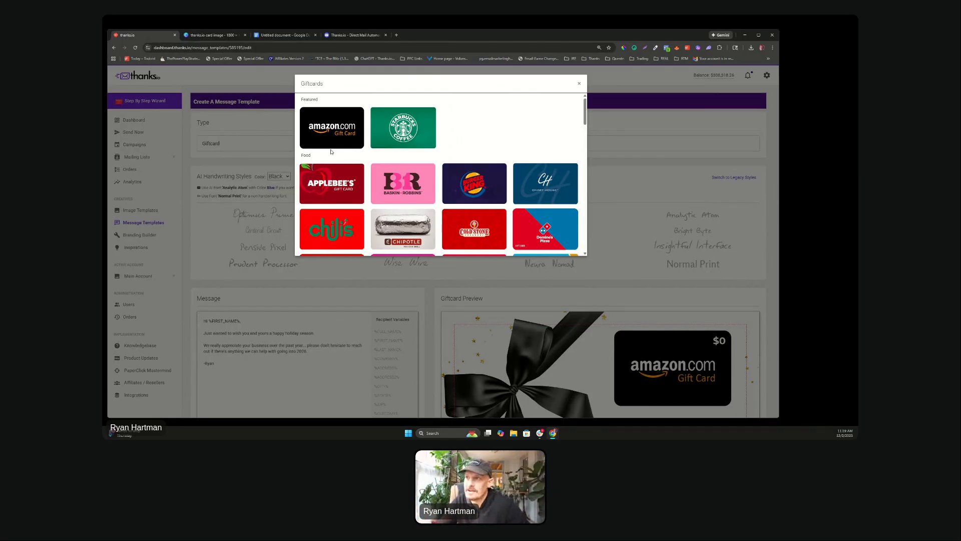
scroll(350, 150, down, 5)
scroll(411, 136, up, 6)
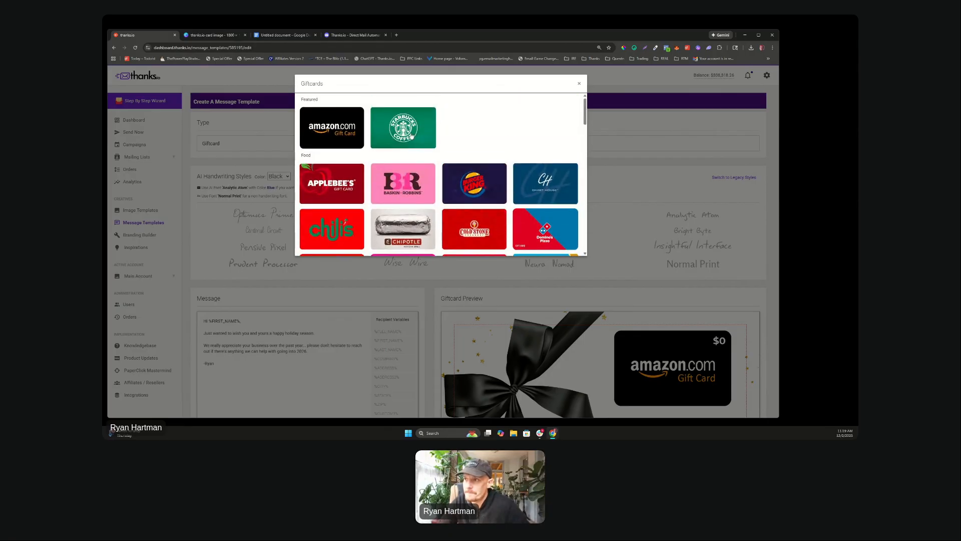
click(397, 126)
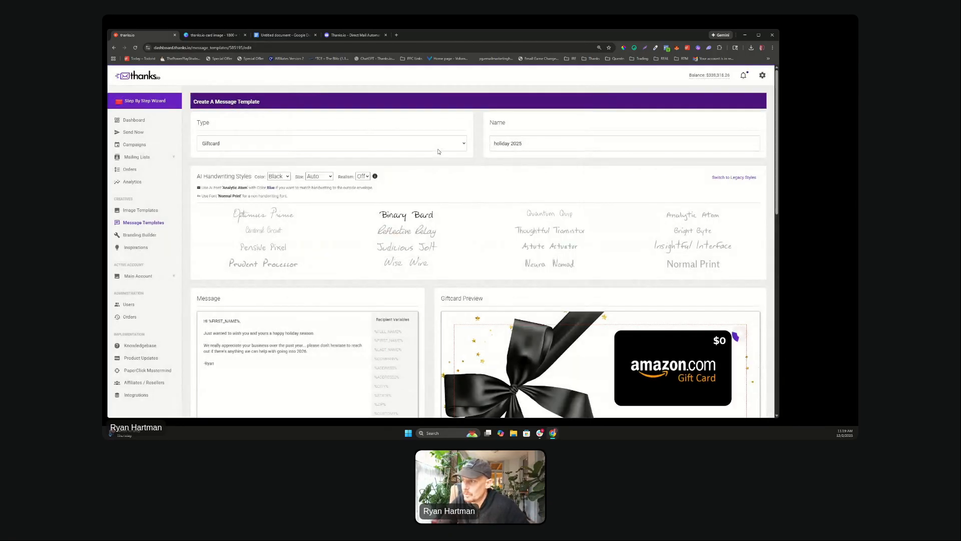
Step: Set the gift card amount to $20 and check the gift card preview
scroll(381, 153, down, 10)
click(373, 274)
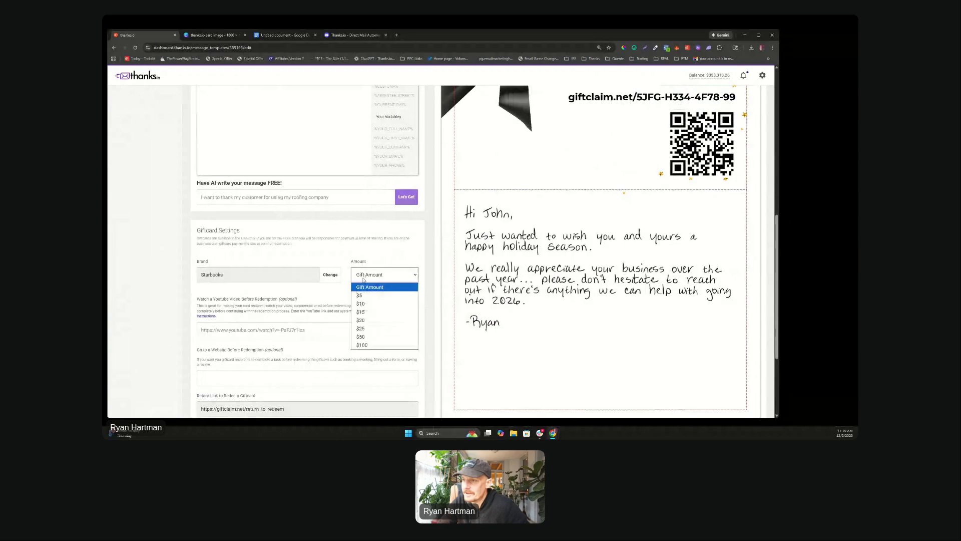
click(361, 320)
scroll(420, 226, up, 2)
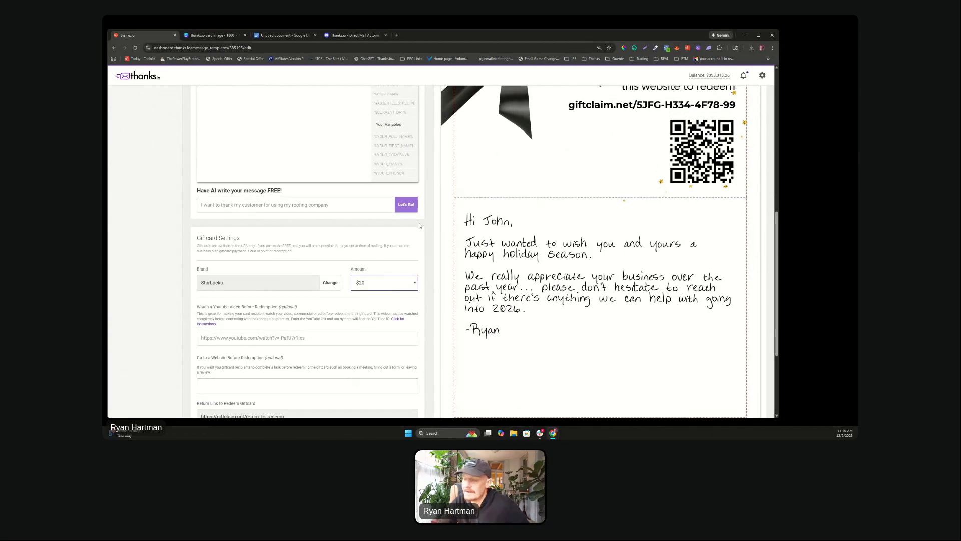
scroll(419, 226, up, 2)
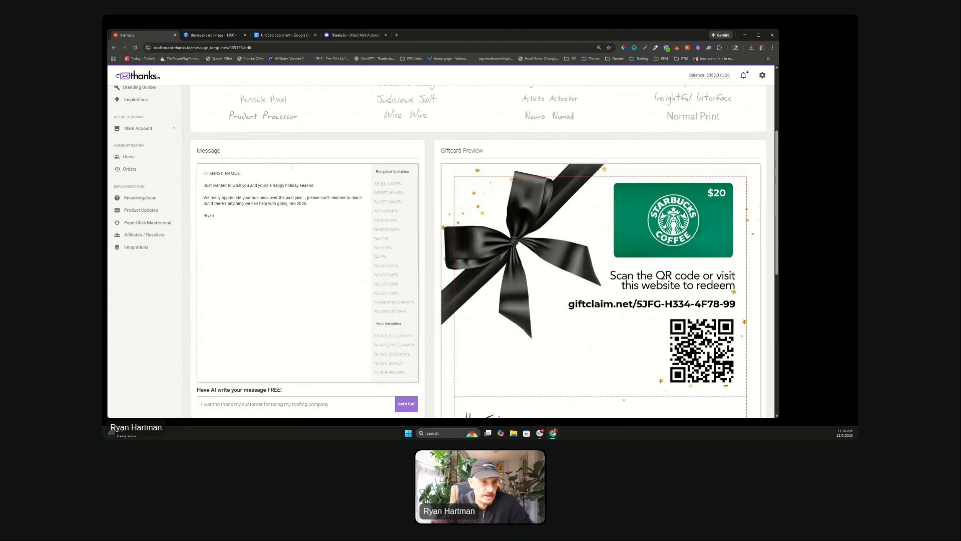
scroll(292, 166, down, 3)
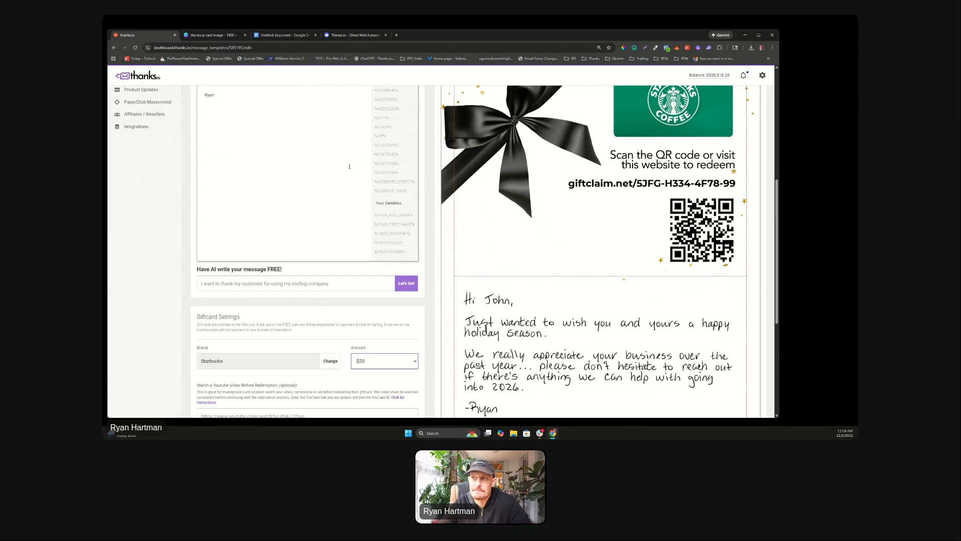
scroll(350, 166, down, 5)
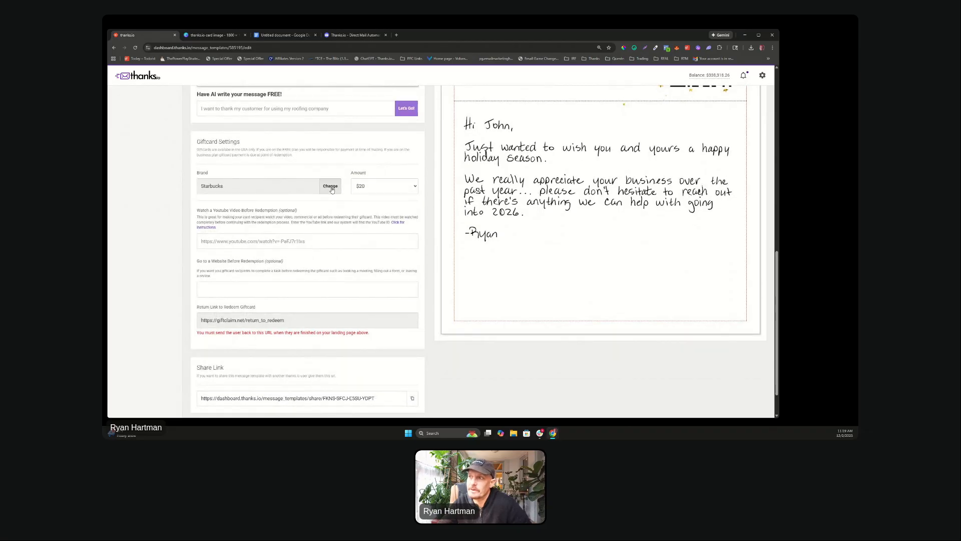
click(331, 187)
scroll(453, 169, down, 10)
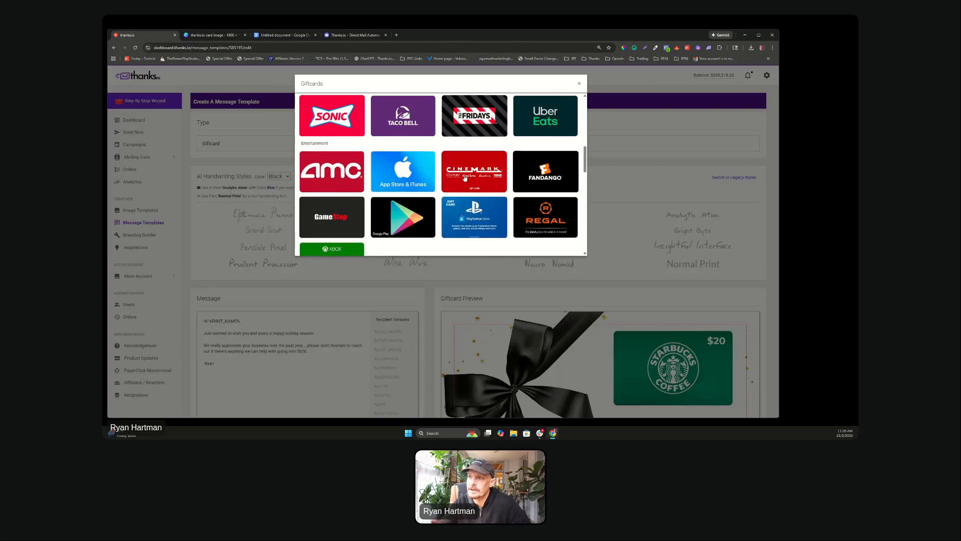
scroll(453, 169, down, 5)
scroll(395, 192, down, 3)
scroll(394, 132, down, 6)
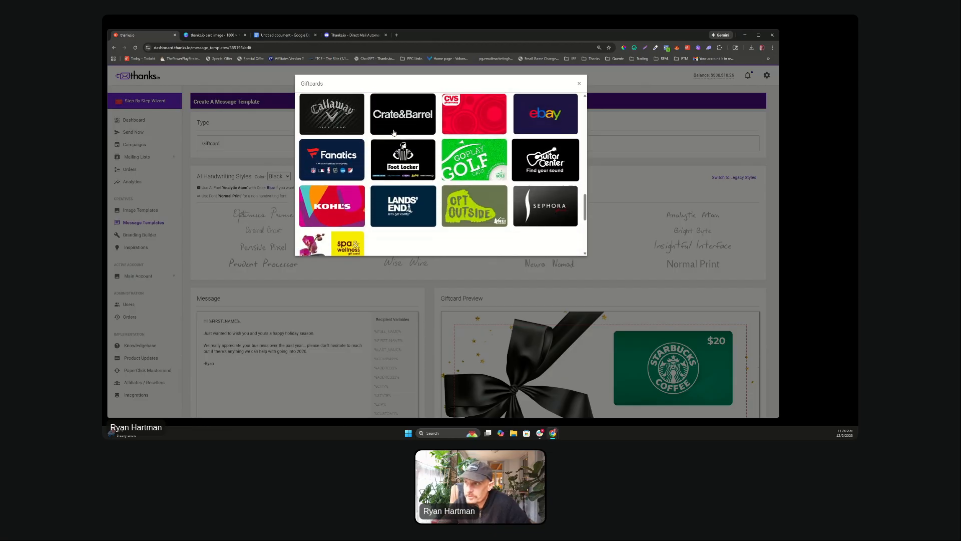
scroll(394, 132, down, 2)
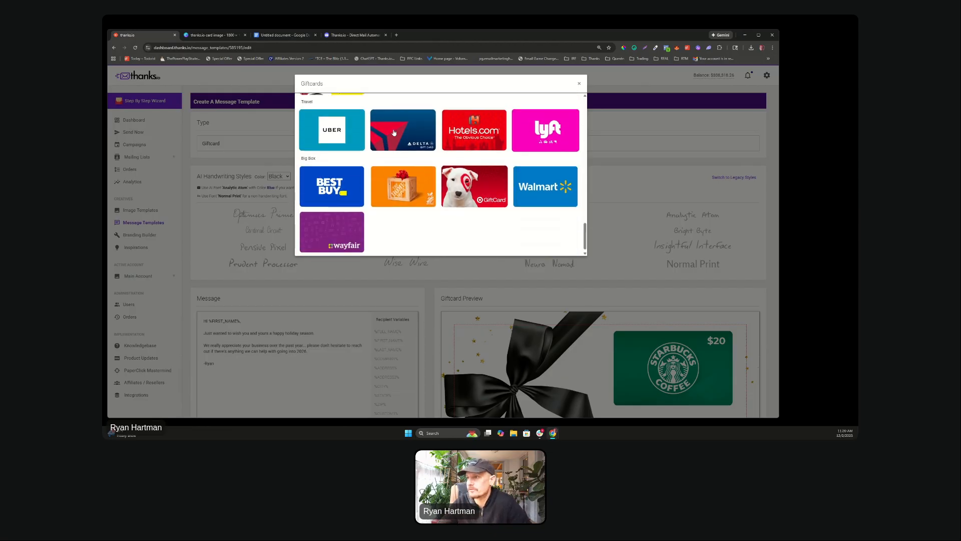
scroll(394, 132, up, 1)
scroll(487, 211, up, 15)
scroll(476, 214, up, 5)
scroll(476, 213, up, 1)
scroll(558, 212, down, 2)
scroll(464, 204, up, 1)
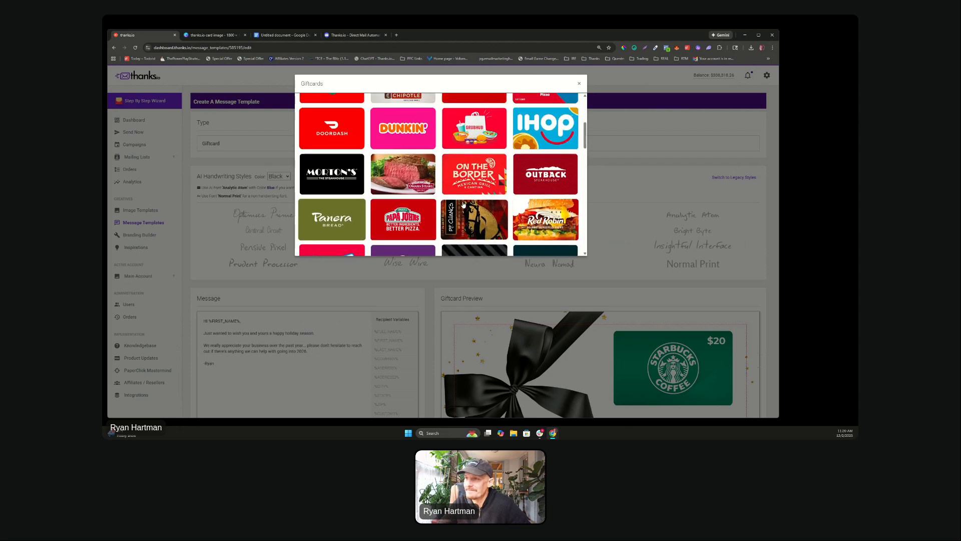
scroll(387, 234, up, 1)
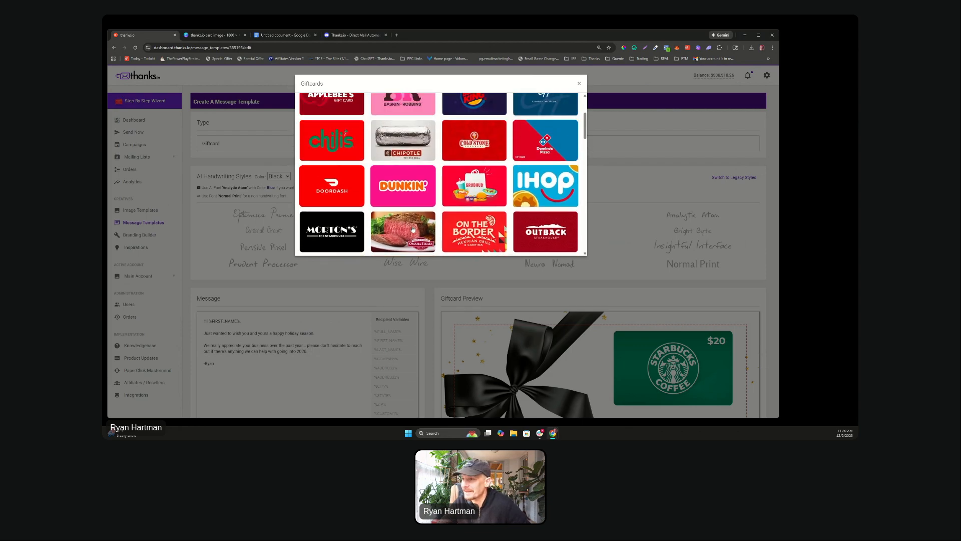
scroll(410, 220, down, 1)
scroll(434, 186, up, 5)
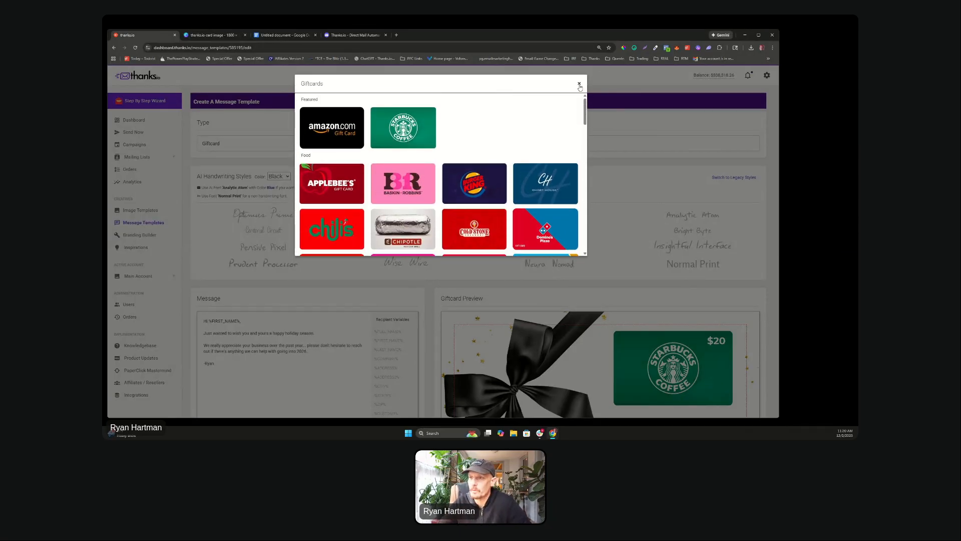
click(579, 85)
click(242, 142)
click(242, 180)
scroll(363, 196, down, 5)
scroll(363, 196, down, 4)
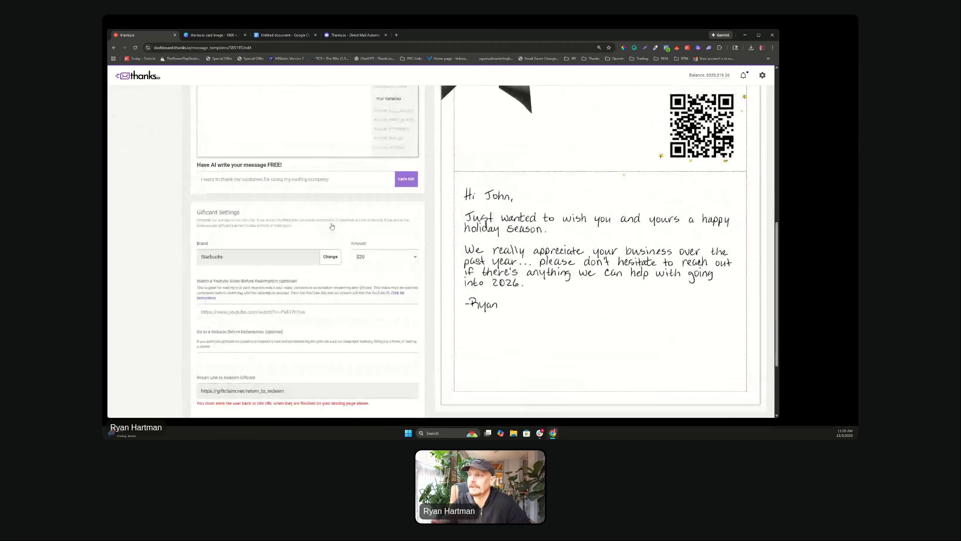
Step: Scroll through the finished Starbucks gift card template, then go to Image Templates
scroll(334, 223, up, 3)
scroll(333, 223, down, 4)
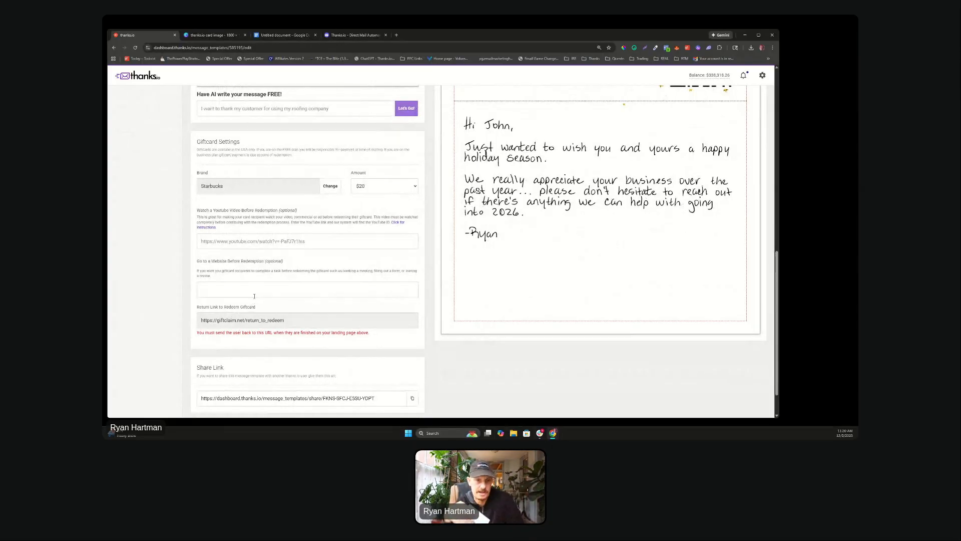
scroll(530, 234, up, 1)
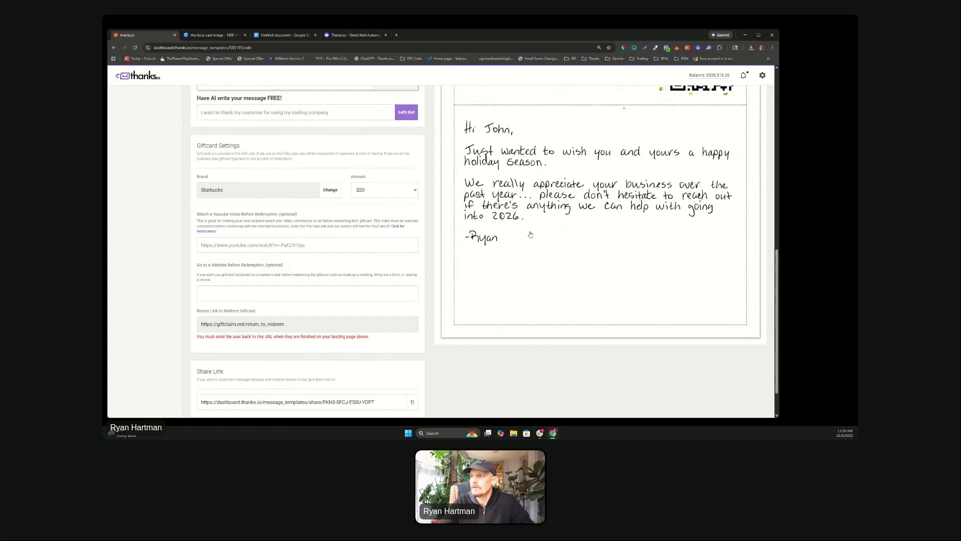
scroll(531, 234, up, 5)
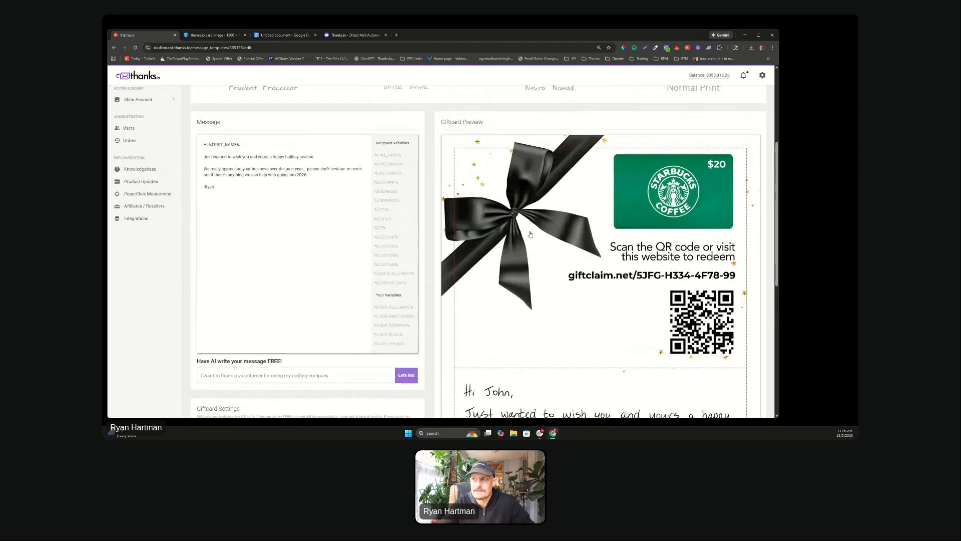
scroll(531, 235, up, 4)
scroll(324, 161, down, 1)
scroll(325, 161, up, 2)
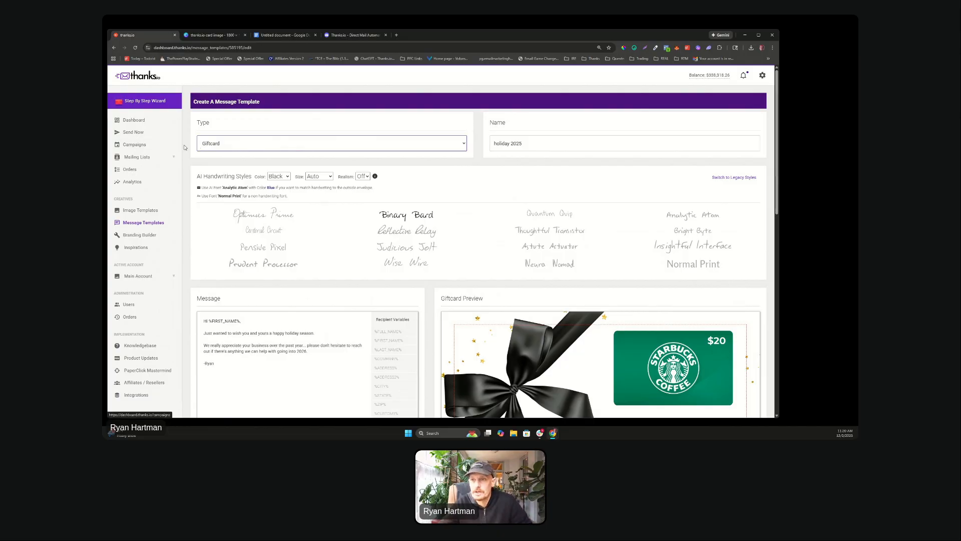
click(150, 224)
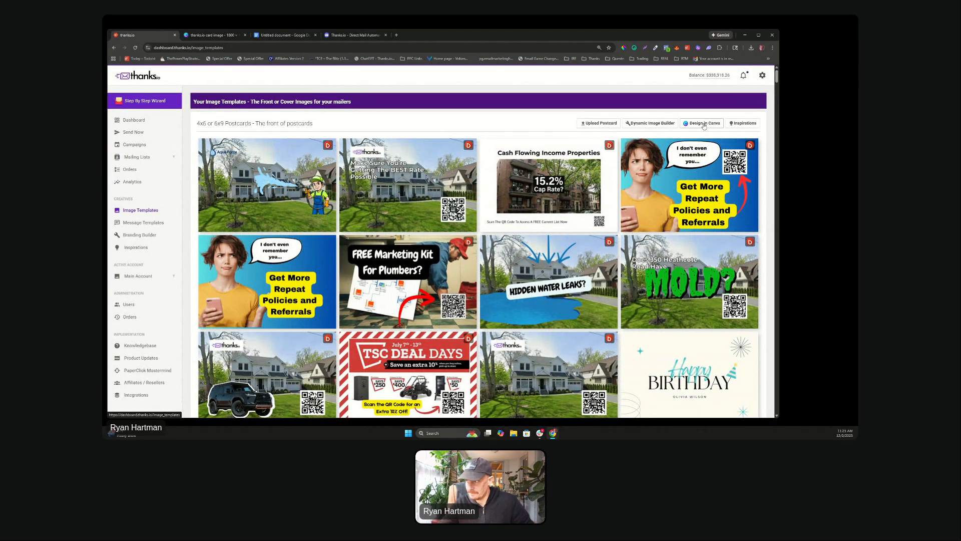
Step: Start a dynamic postcard image and enter 'Happy Holidays' as its header
click(650, 123)
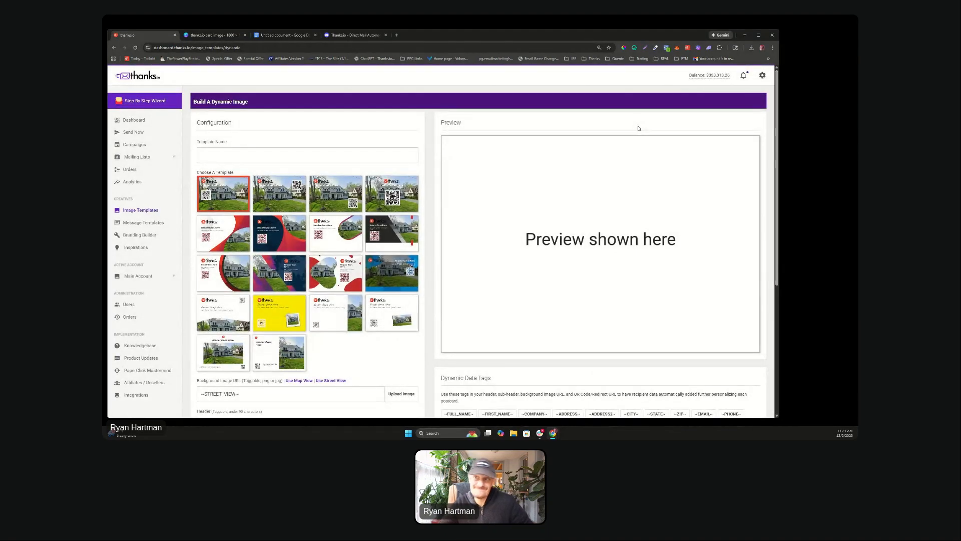
scroll(268, 197, down, 2)
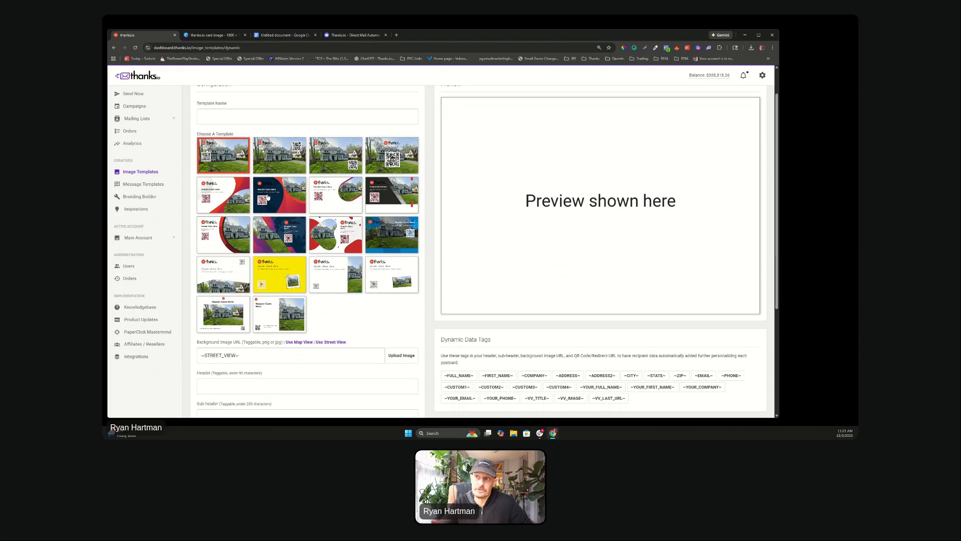
scroll(268, 197, up, 2)
scroll(268, 197, down, 3)
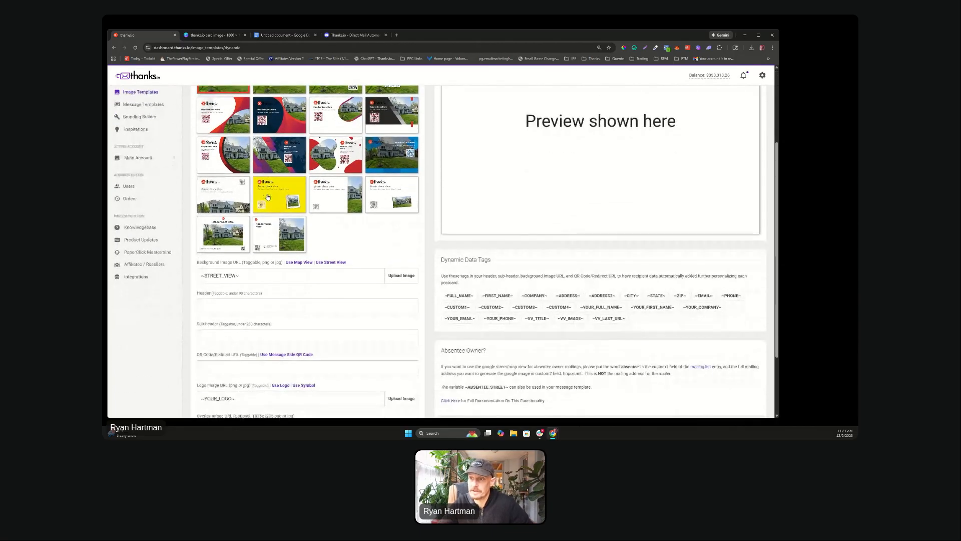
click(205, 309)
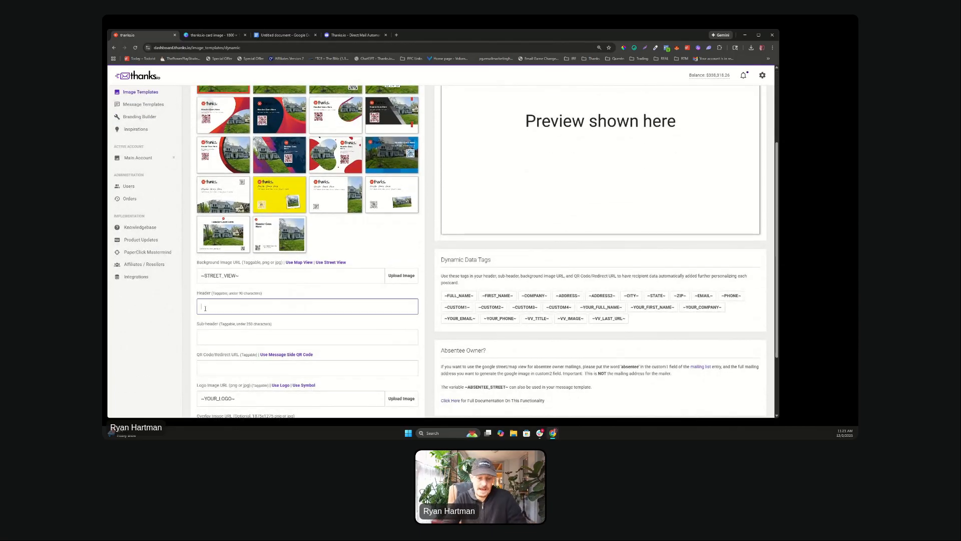
text(Happy Holidays)
Step: Copy the 1875x1275 size requirement from the Overlay Image URL label
scroll(238, 341, down, 1)
scroll(238, 341, up, 2)
scroll(238, 115, down, 3)
click(235, 341)
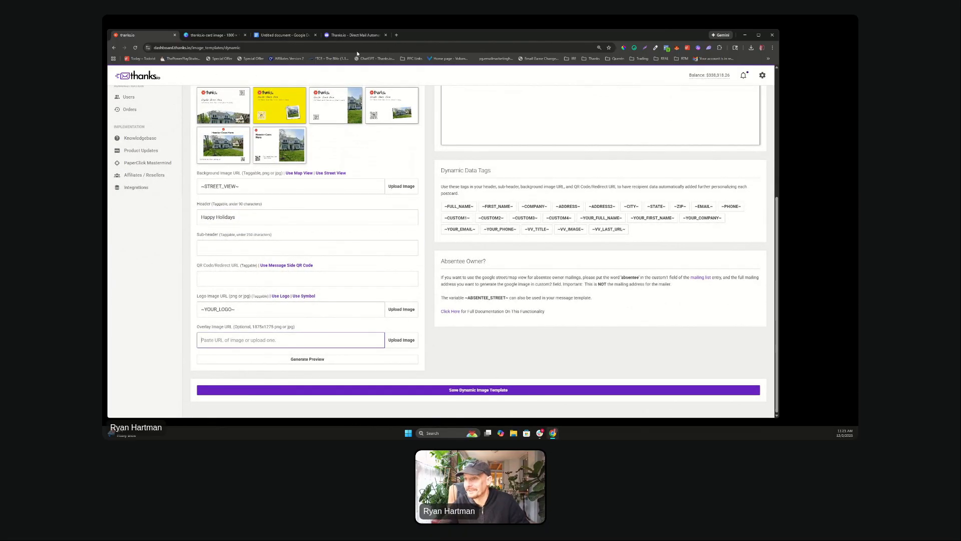
scroll(327, 210, up, 3)
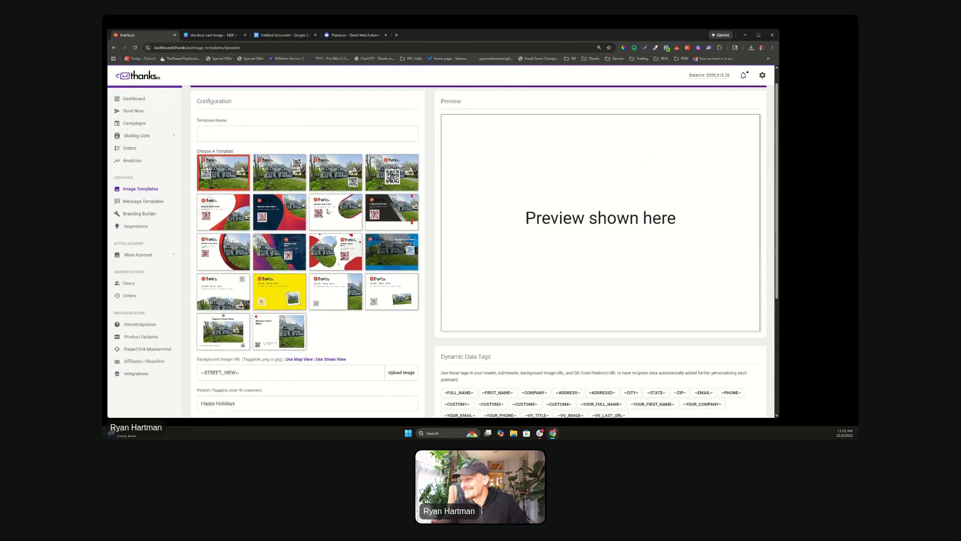
scroll(327, 211, down, 3)
drag(254, 327, 268, 328)
right_click(274, 328)
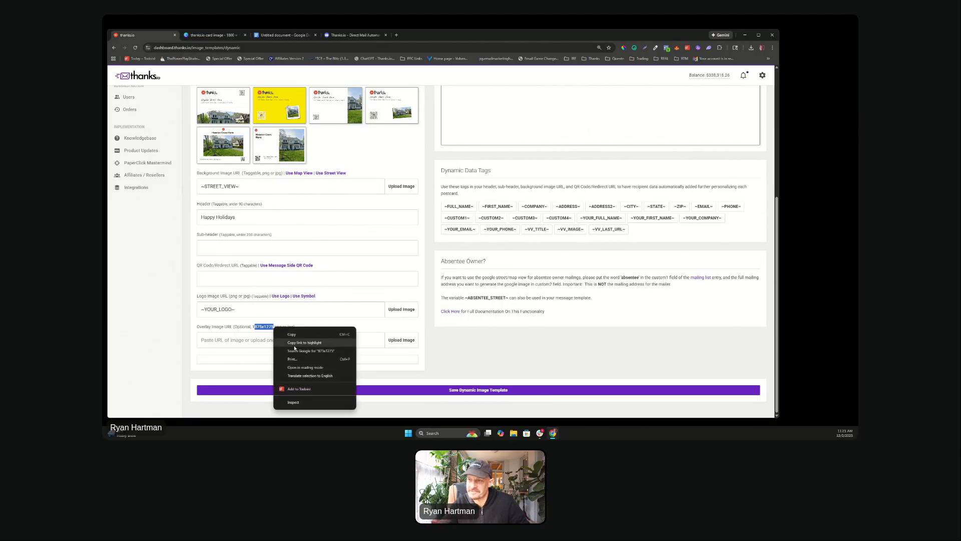
click(293, 335)
Step: Go to canva.com and create a blank custom-size 1875 × 1275 px design
click(226, 36)
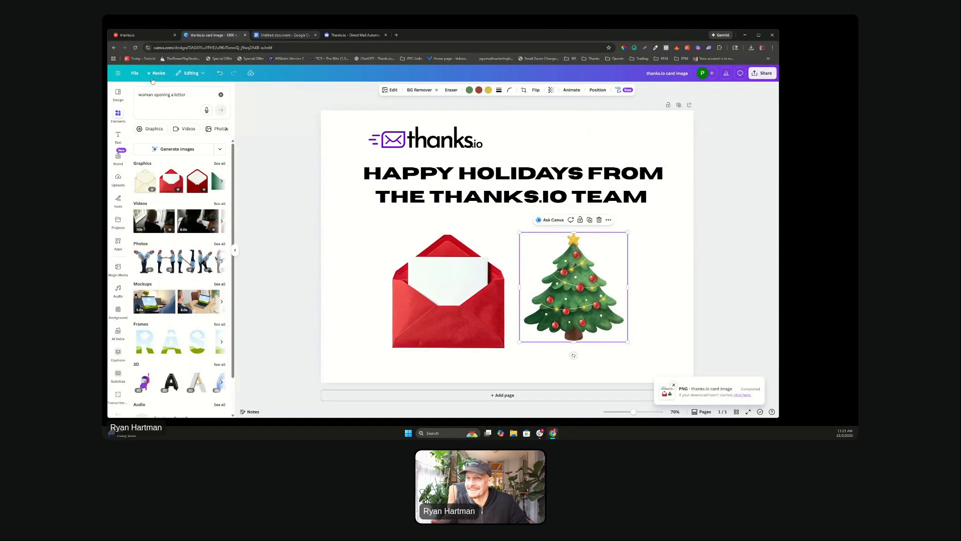
drag(278, 48, 147, 41)
text(canva.com)
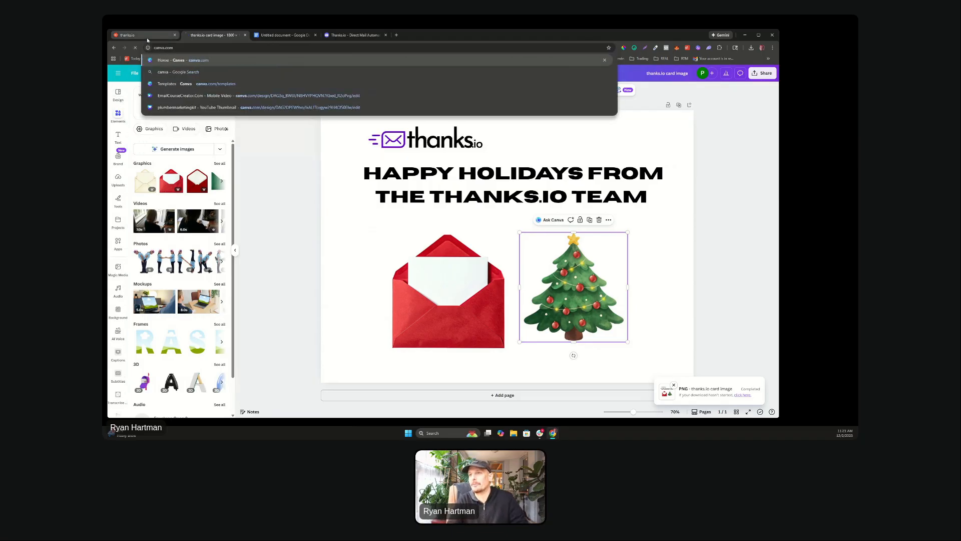
key(Return)
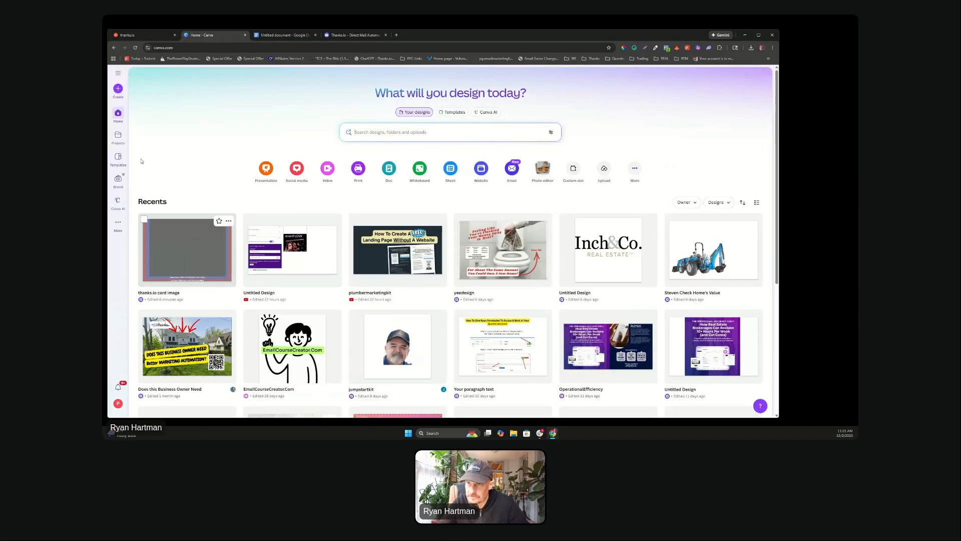
click(115, 90)
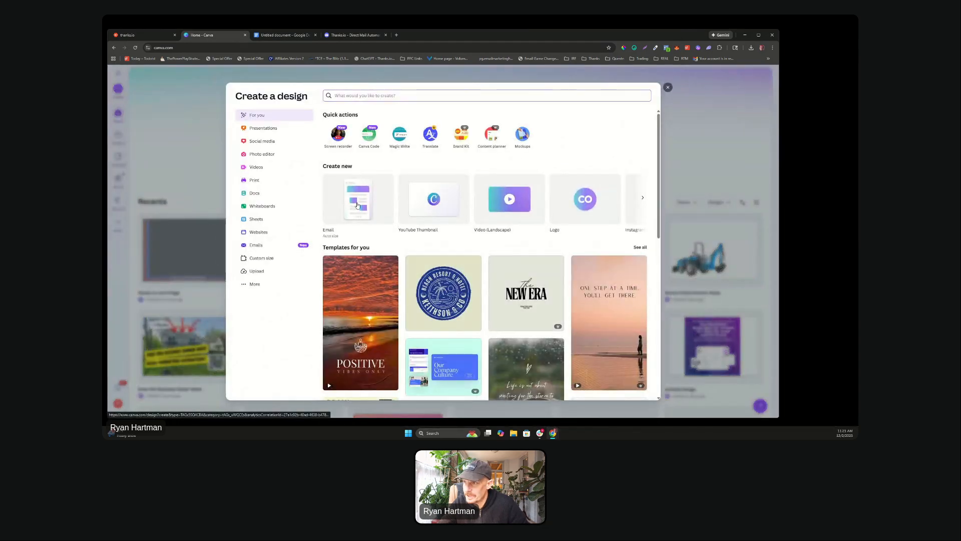
click(357, 204)
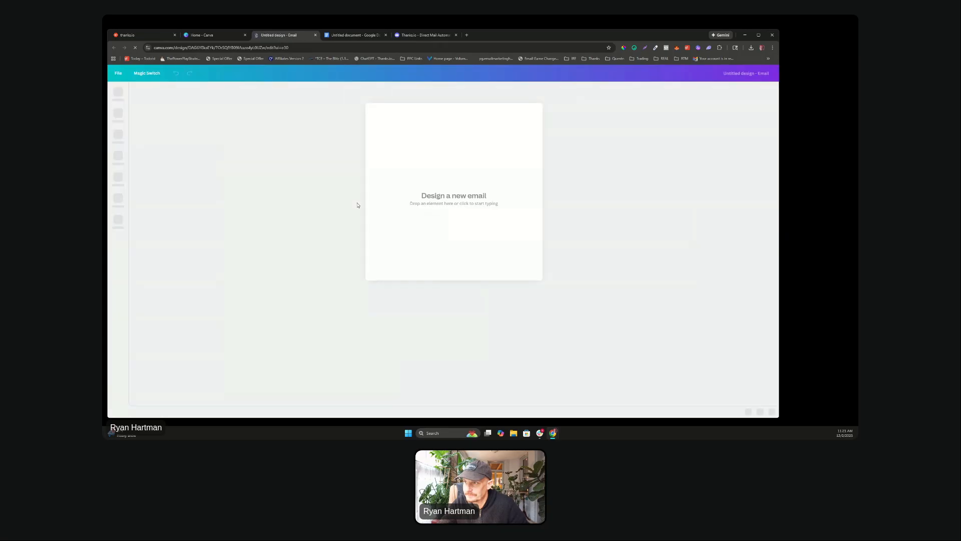
click(207, 35)
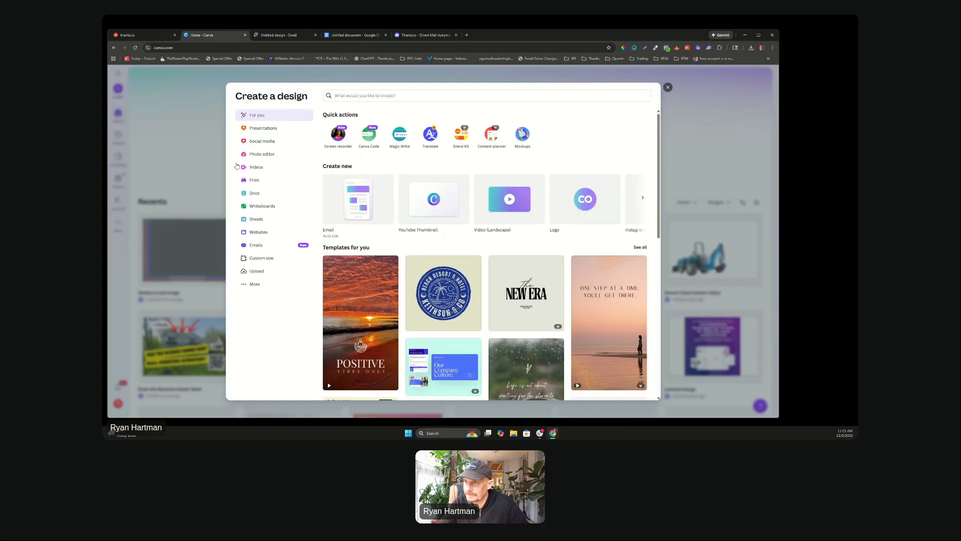
click(261, 258)
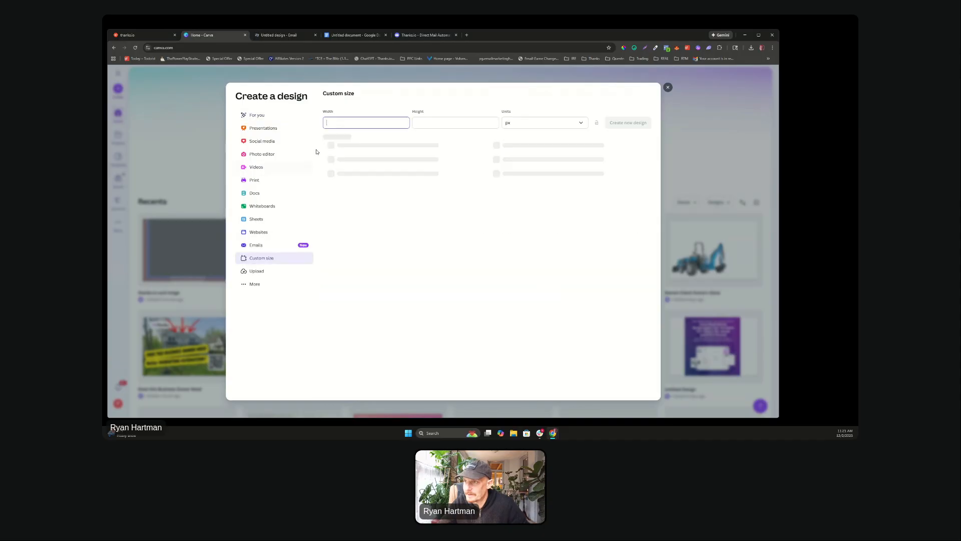
click(348, 150)
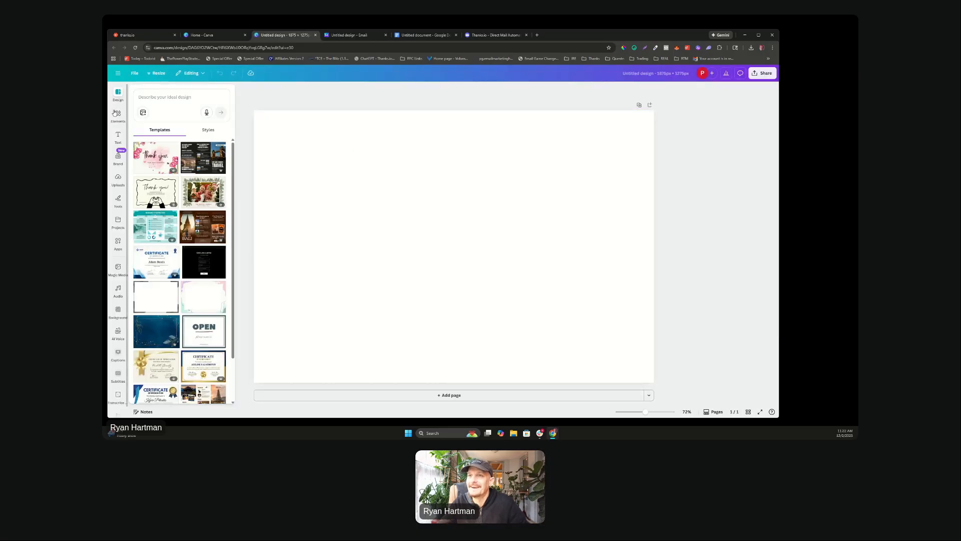
Step: Search Canva elements for a funny Santa Claus and add the dabbing Santa graphic
click(118, 115)
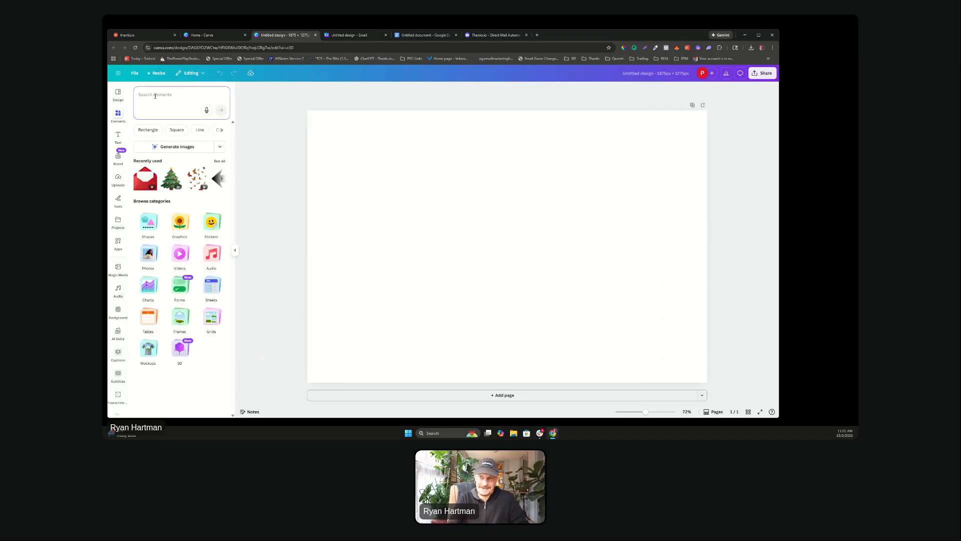
click(155, 97)
text(fu)
text(santa cl)
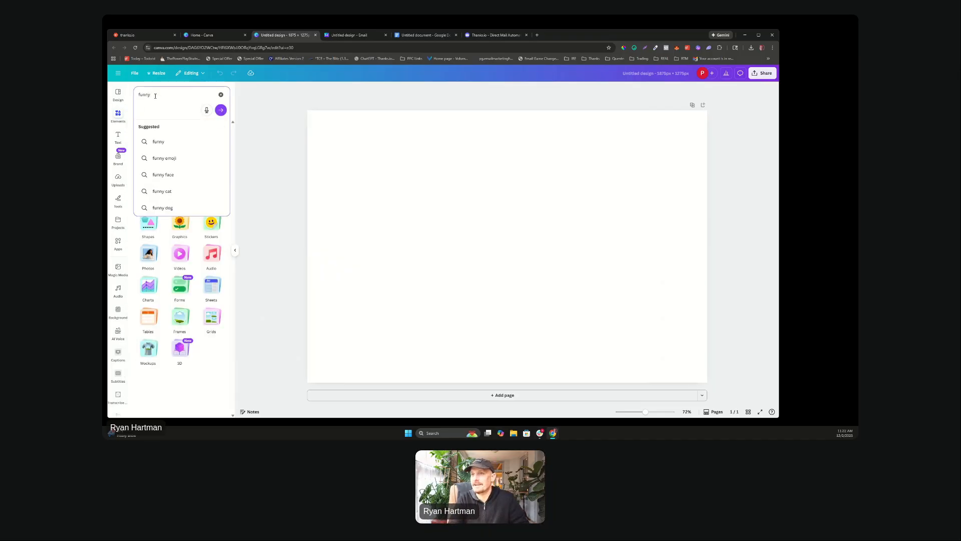
text(ause)
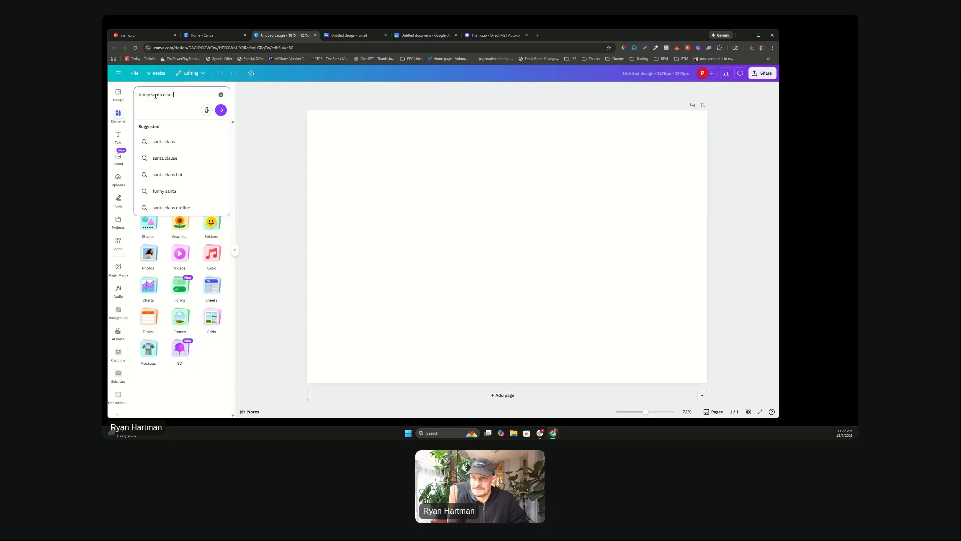
key(Return)
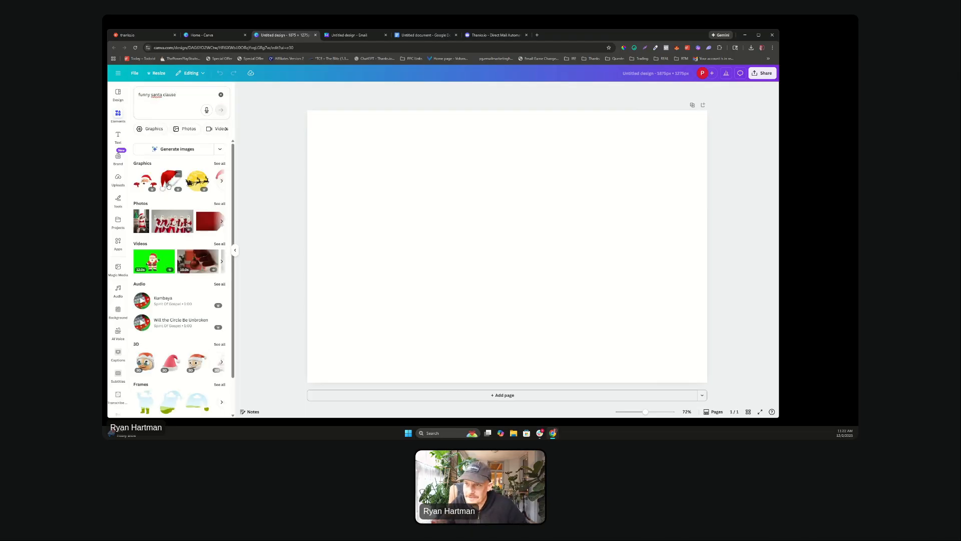
click(224, 182)
click(224, 182)
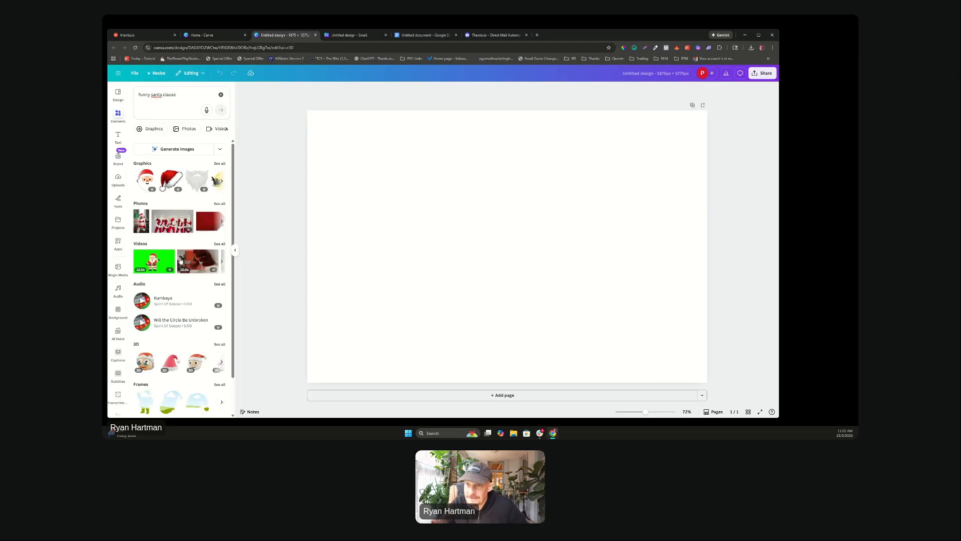
click(221, 164)
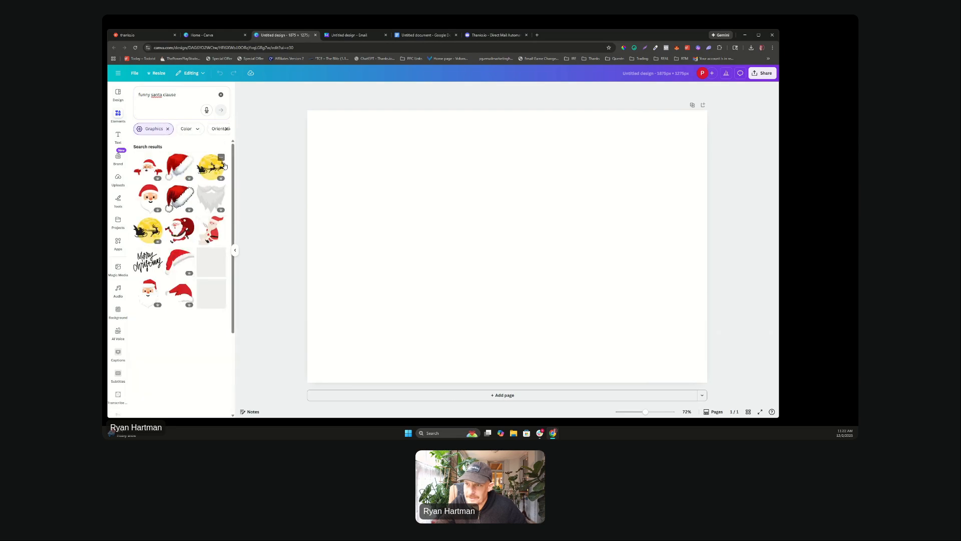
scroll(213, 184, down, 3)
scroll(213, 184, down, 5)
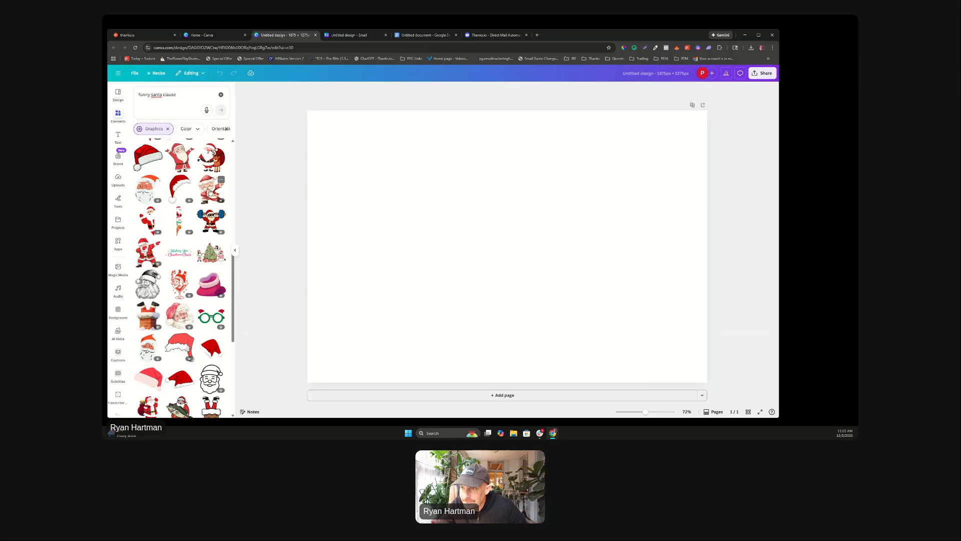
click(139, 249)
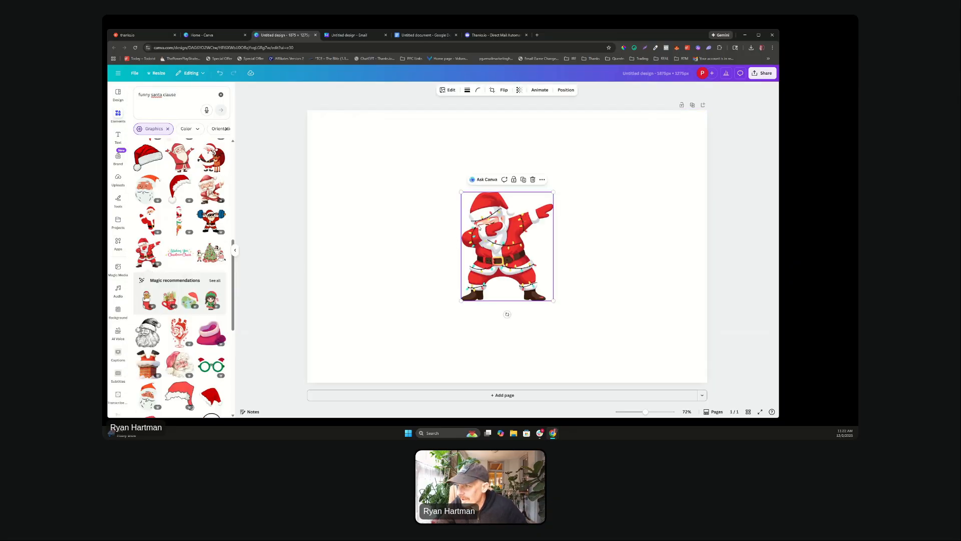
Step: Move and resize the dabbing Santa on the left side of the page
drag(482, 222, 360, 222)
mouse_move(433, 299)
mouse_down()
mouse_move(492, 333)
mouse_move(506, 355)
mouse_up()
drag(477, 322, 489, 304)
mouse_move(487, 342)
mouse_down()
mouse_move(463, 321)
mouse_move(493, 356)
mouse_up()
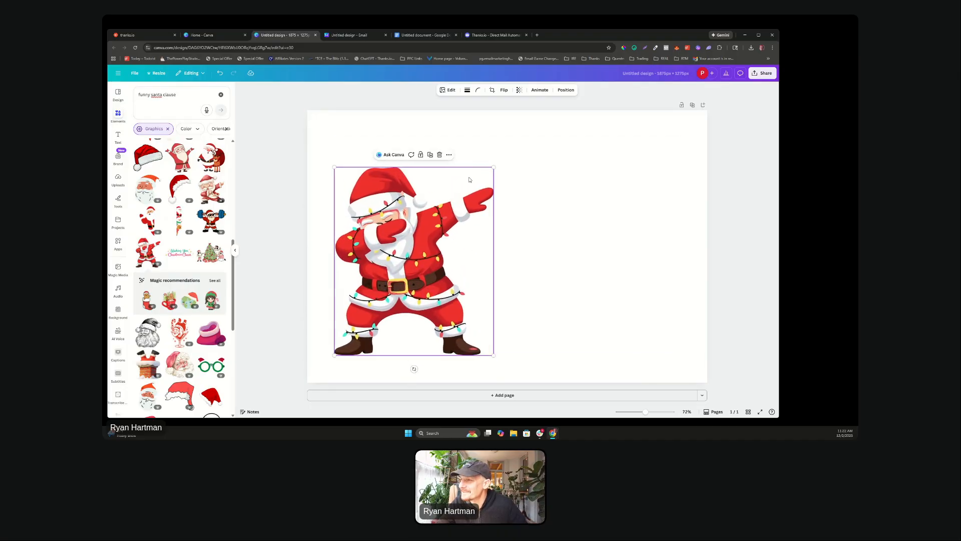
mouse_move(493, 168)
mouse_down()
mouse_move(435, 229)
mouse_move(461, 204)
mouse_up()
mouse_move(374, 239)
mouse_down()
mouse_move(401, 233)
mouse_move(389, 235)
mouse_up()
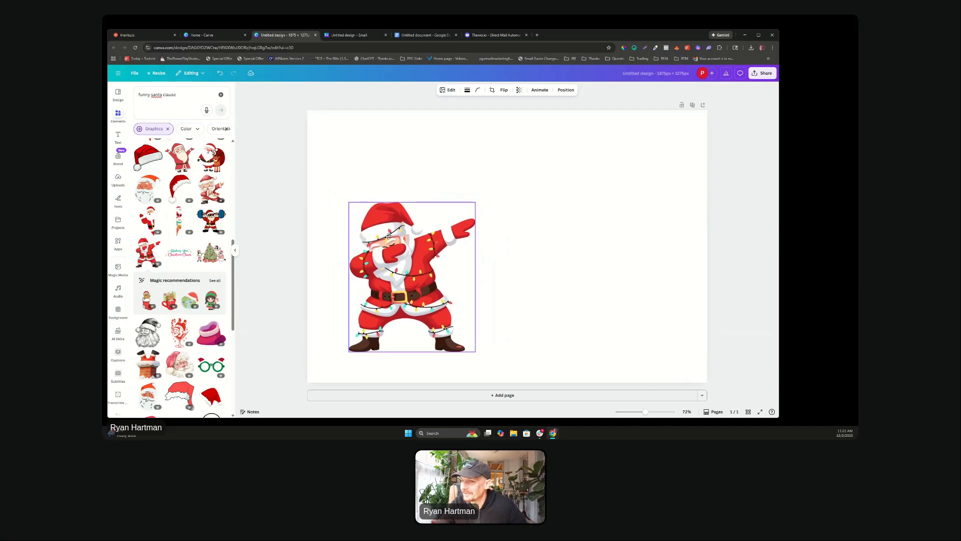
Step: Search for an xmas tree, add the ornament Christmas tree and size it on the right side
click(171, 100)
key(ctrl+a)
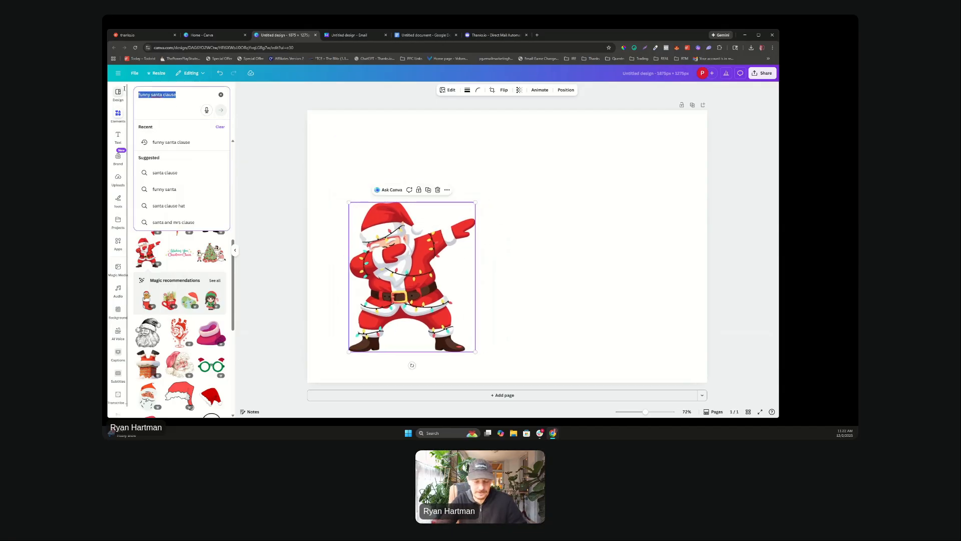
text(xmas tree)
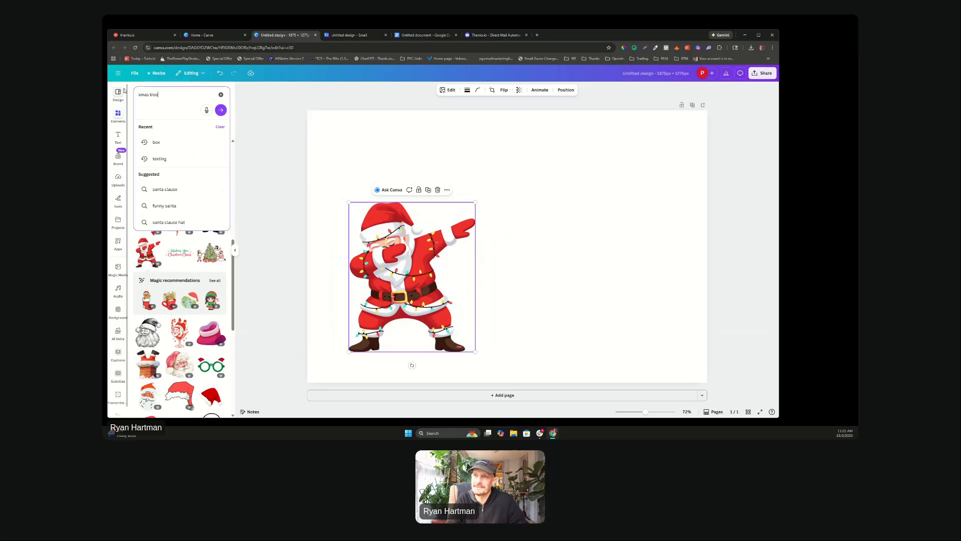
key(Return)
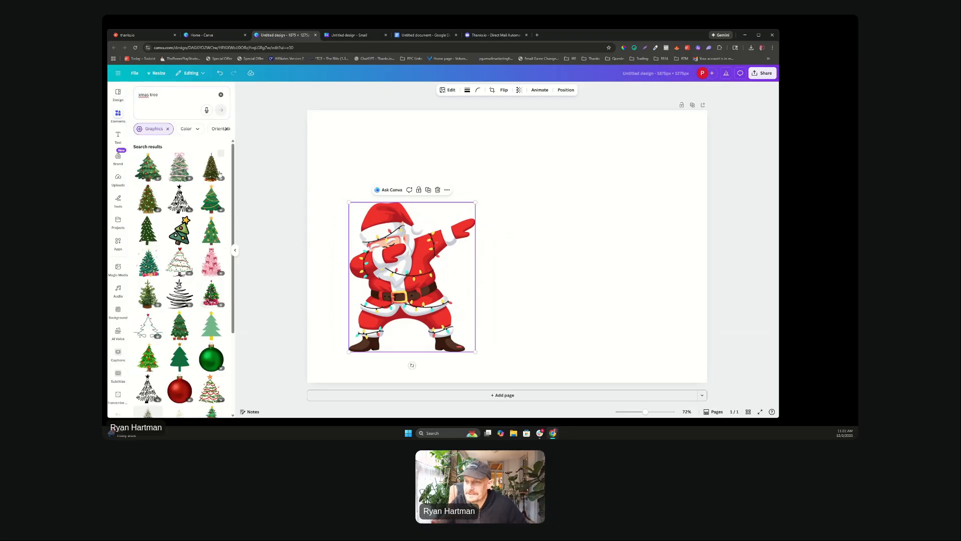
click(222, 174)
drag(529, 276, 639, 275)
mouse_move(551, 146)
mouse_down()
mouse_move(537, 133)
mouse_move(578, 187)
mouse_move(530, 150)
mouse_move(539, 136)
mouse_up()
click(485, 149)
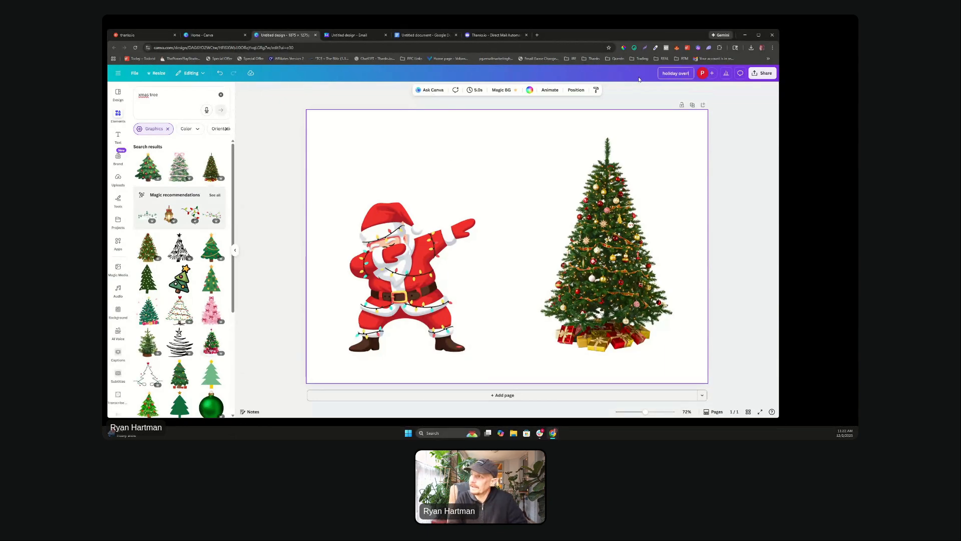
Step: Download the finished overlay design as a PNG
click(762, 73)
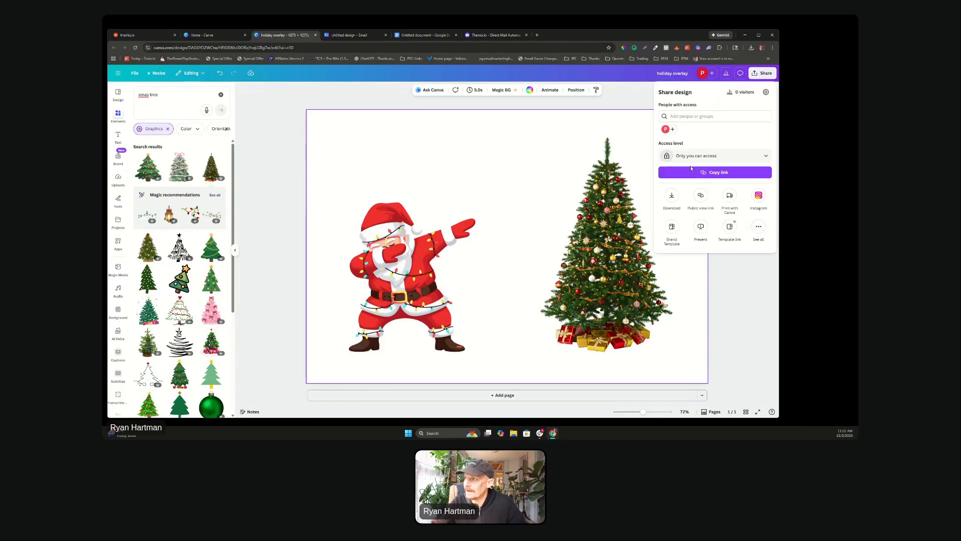
click(677, 198)
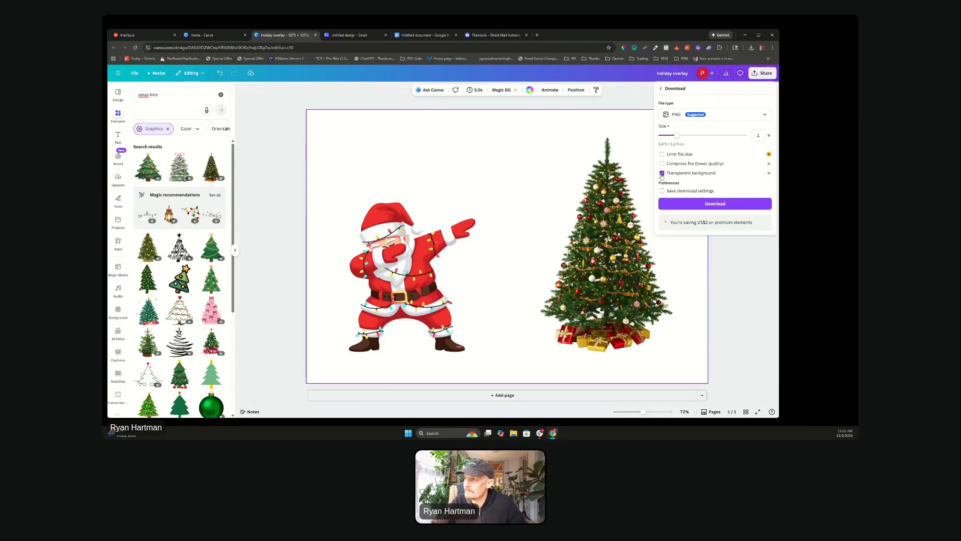
click(671, 203)
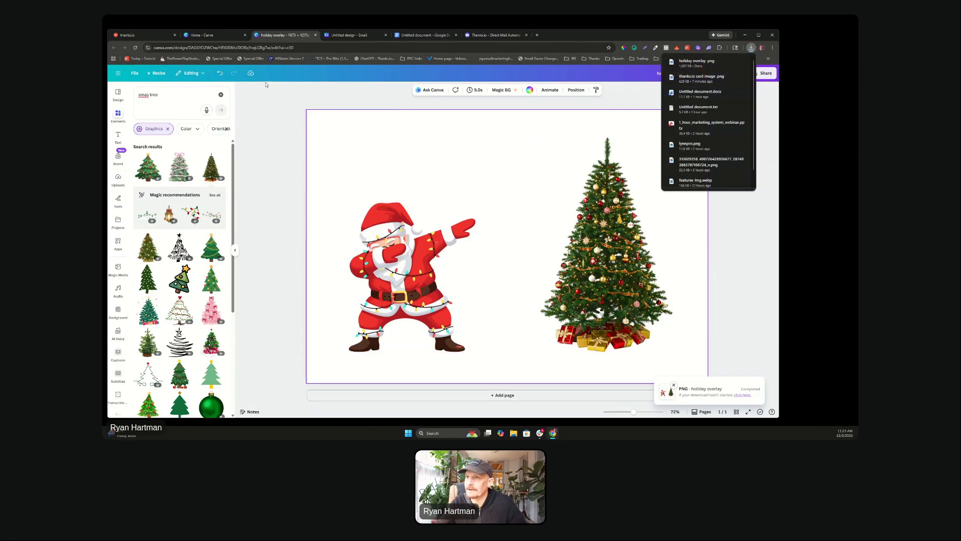
Step: Upload holiday overlay.png as the Overlay Image in the thanks.io template builder
click(125, 37)
scroll(246, 275, up, 3)
drag(246, 276, 200, 276)
scroll(292, 274, down, 3)
drag(199, 333, 252, 327)
click(395, 342)
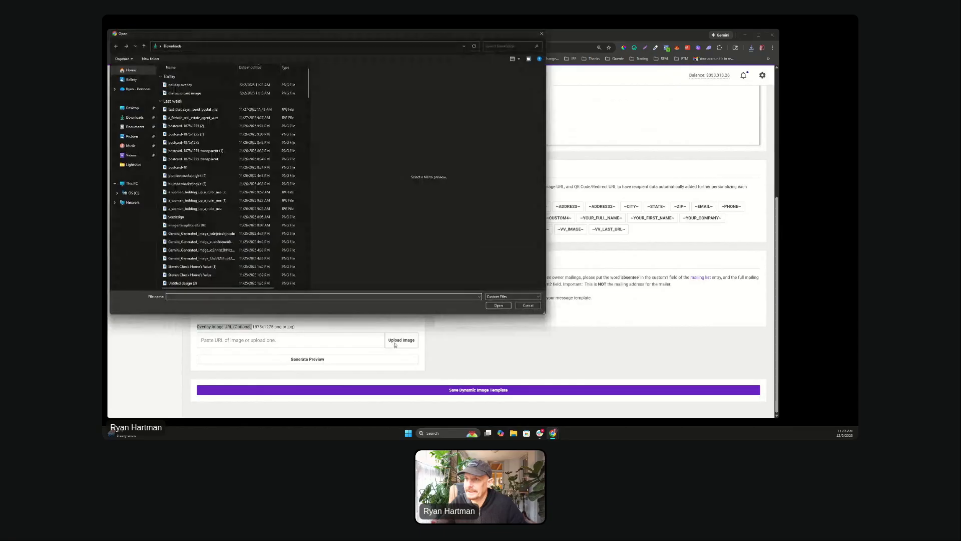
click(190, 85)
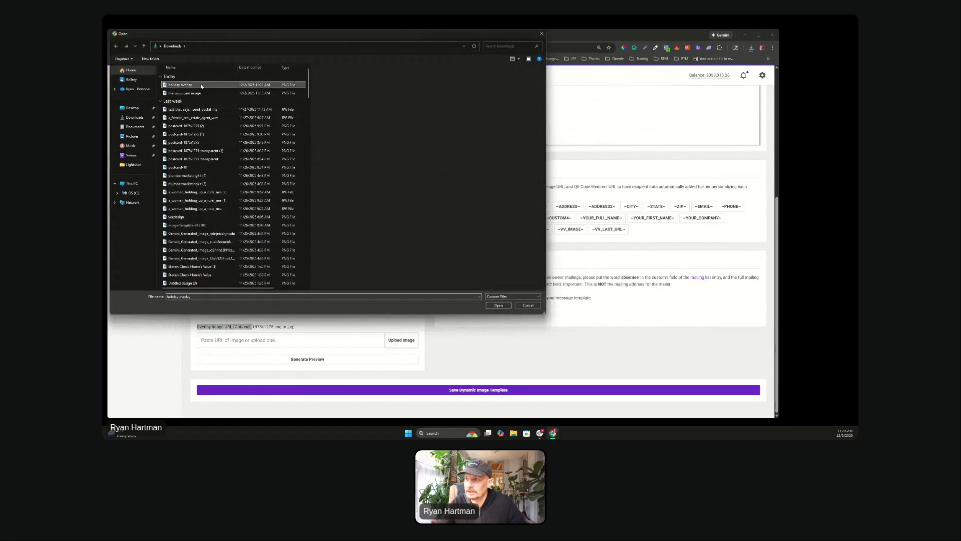
click(499, 305)
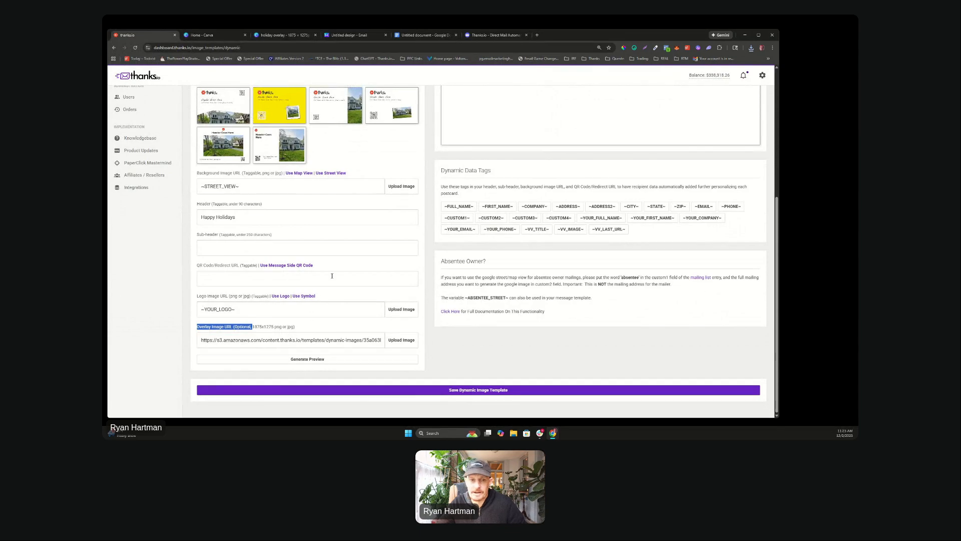
Step: Name the template 'holiday overlay'
scroll(332, 276, up, 7)
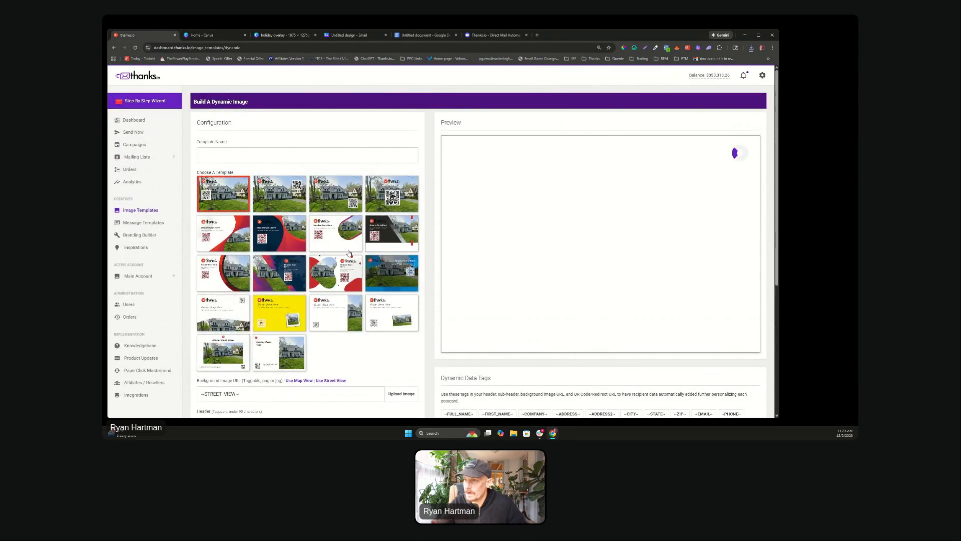
click(275, 156)
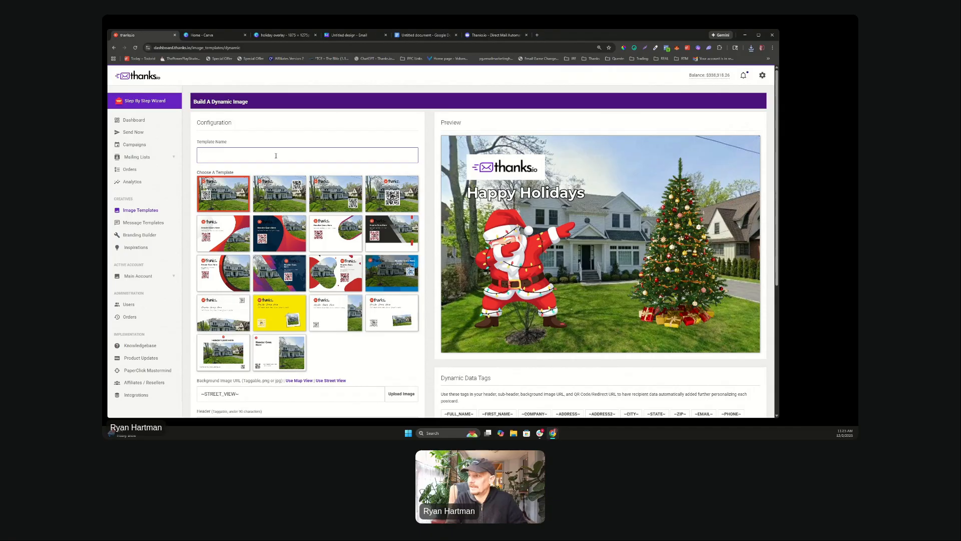
text(holiday overlay)
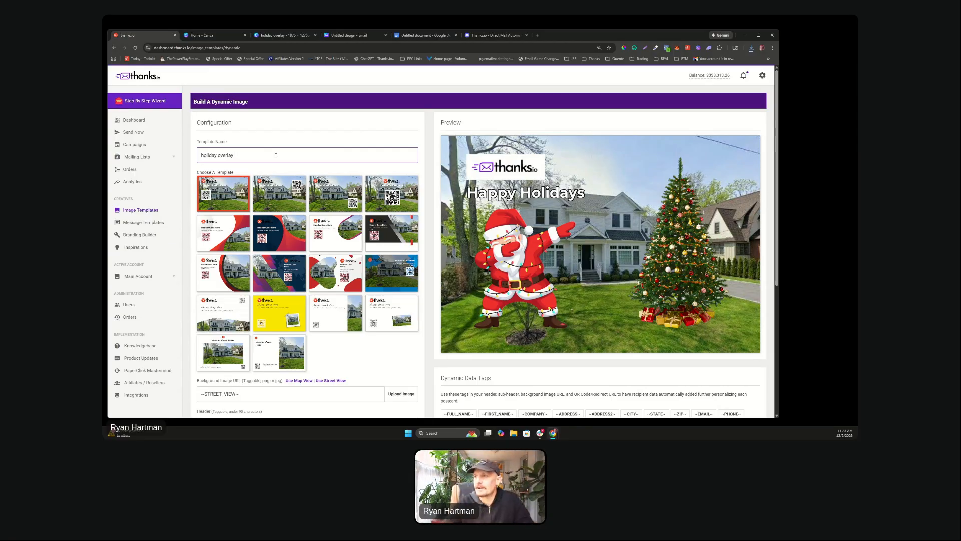
scroll(303, 257, down, 4)
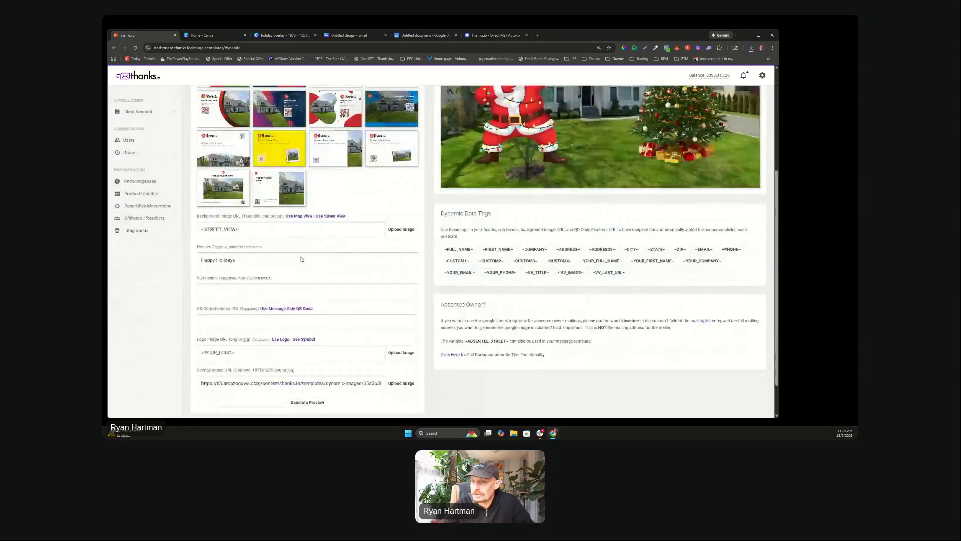
scroll(250, 301, up, 4)
scroll(216, 325, down, 4)
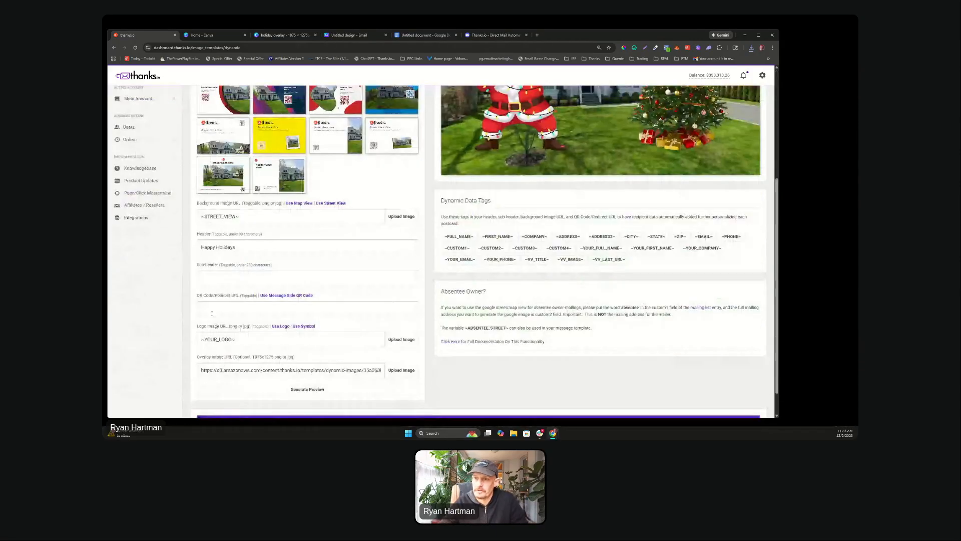
click(214, 307)
text(ght)
text(p://)
text(thanks.io)
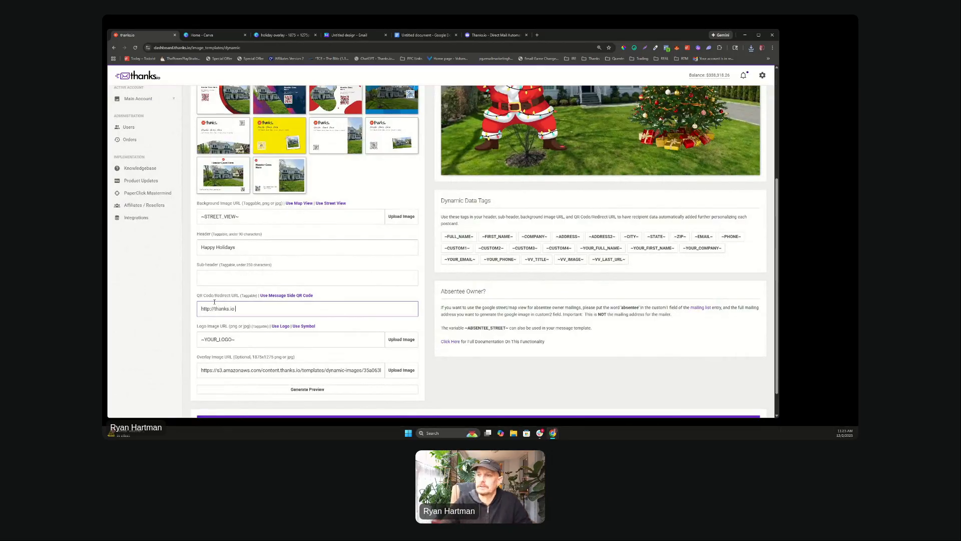
click(293, 300)
Step: Pick the second house-photo base layout for the template
scroll(325, 298, down, 1)
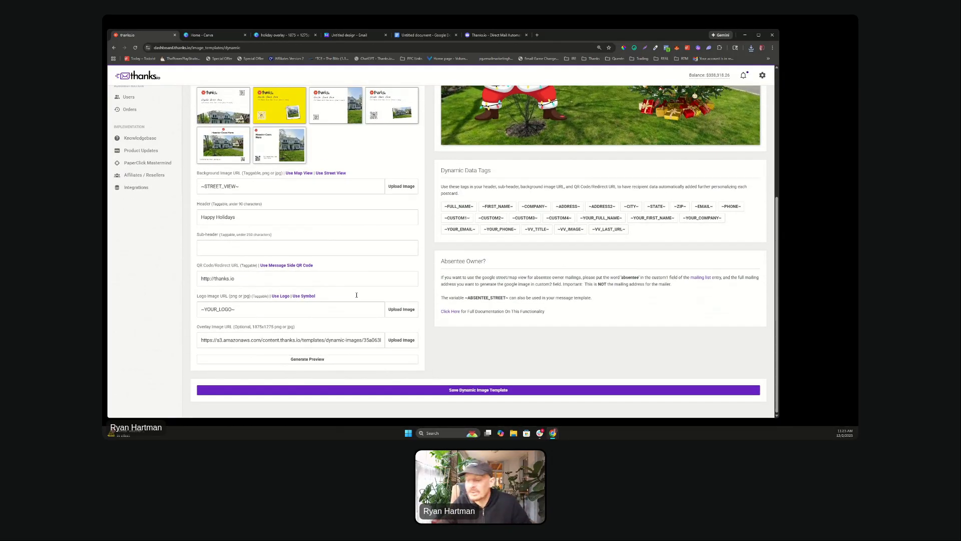
scroll(357, 297, up, 3)
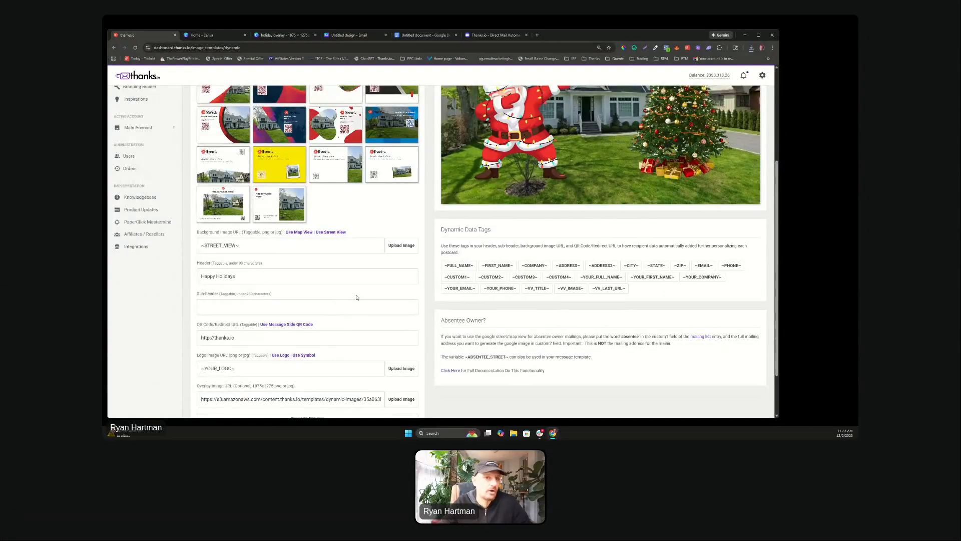
scroll(357, 297, down, 2)
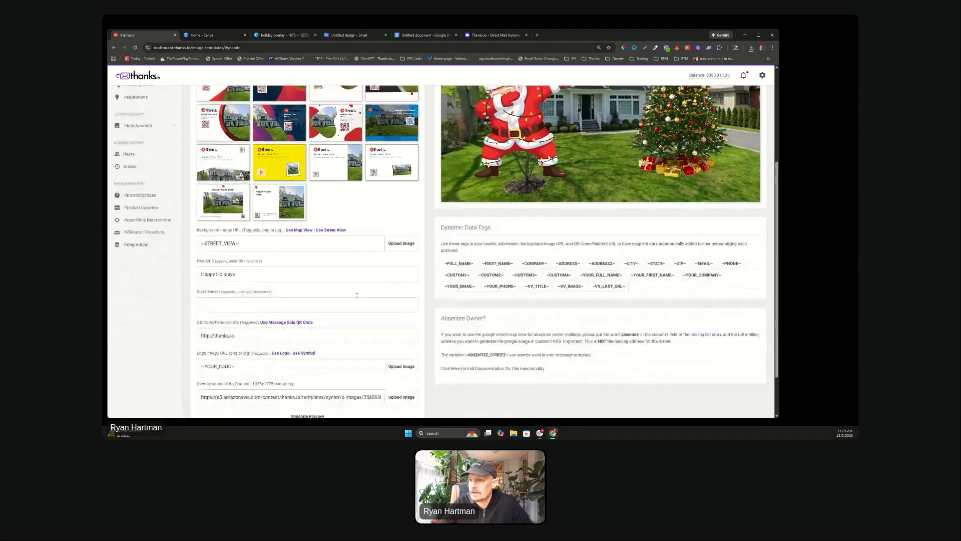
scroll(361, 282, up, 4)
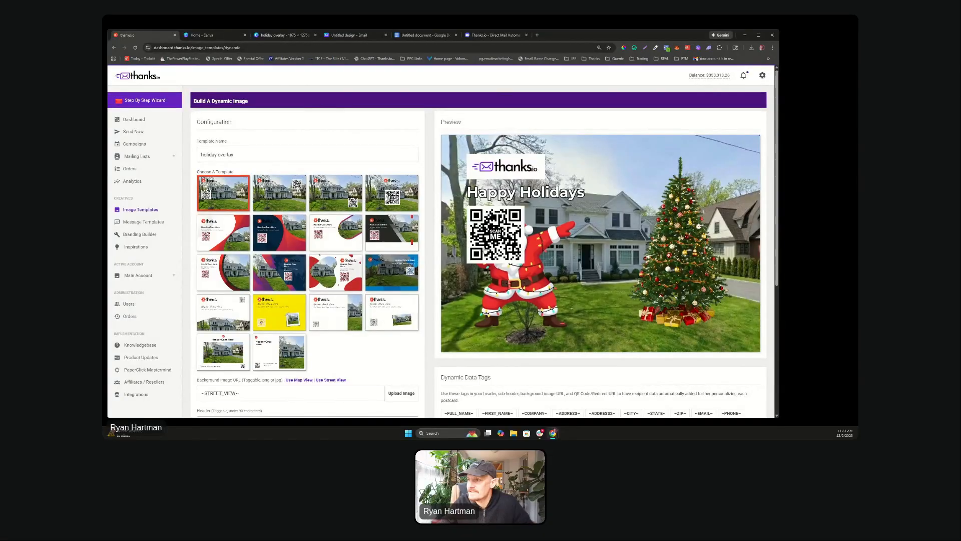
click(288, 193)
Step: Regenerate the preview so the new layout shows the QR code top-right
scroll(400, 200, down, 1)
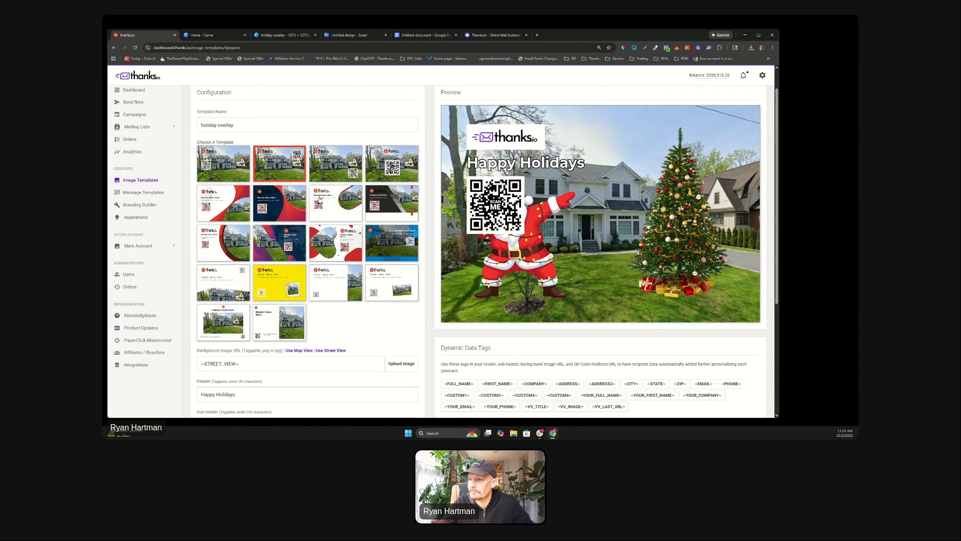
scroll(320, 199, down, 5)
click(305, 357)
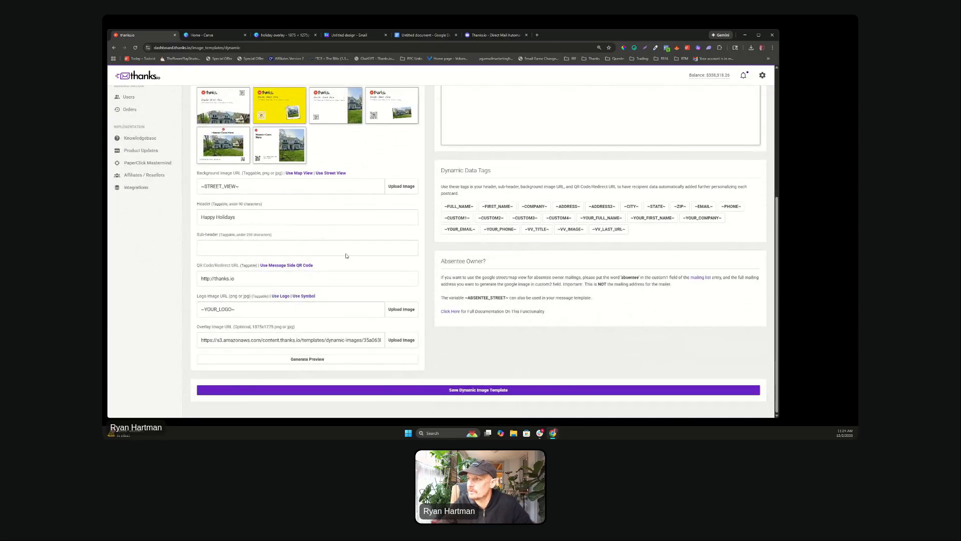
scroll(344, 284, up, 3)
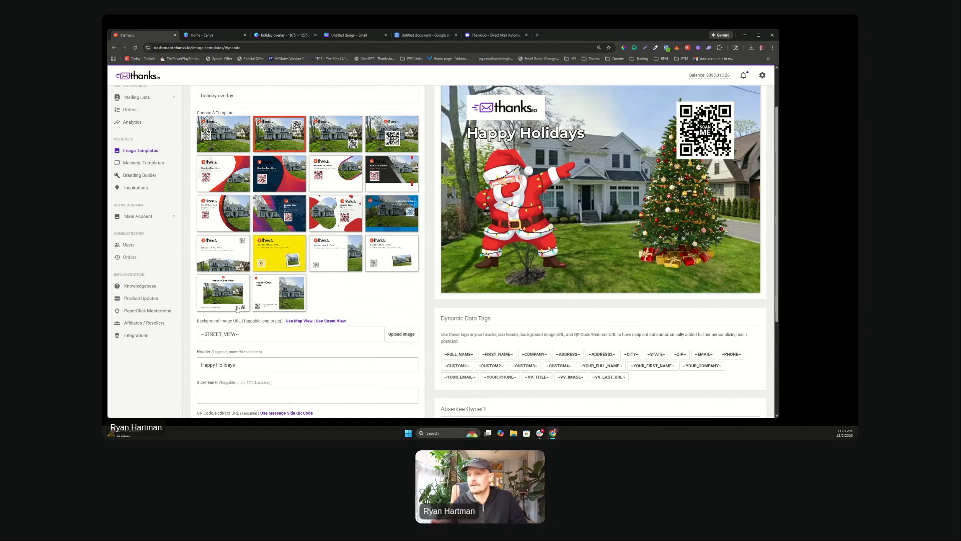
Step: Enter the sub-header 'To see what your house is worth now, scan the QR code.'
click(217, 393)
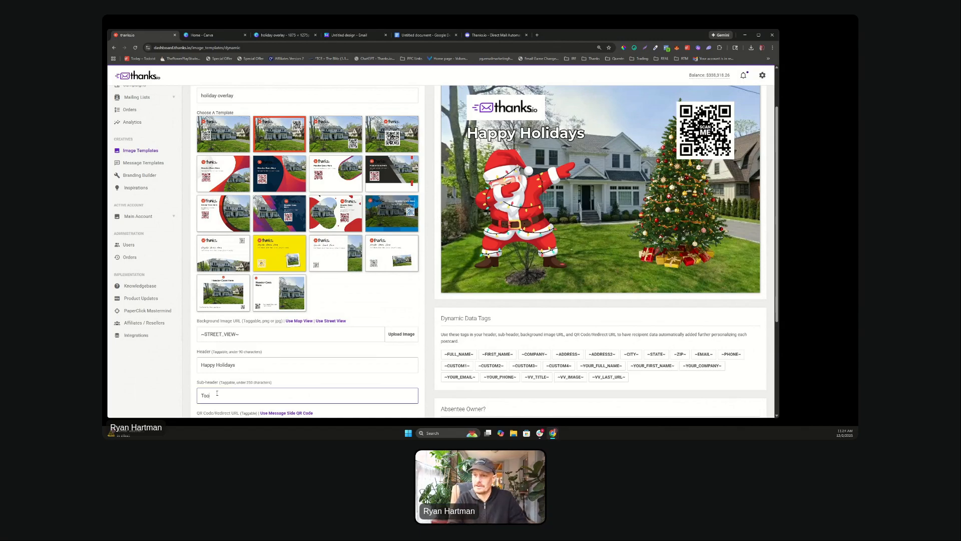
text(Too see)
key(BackSpace)
key(BackSpace)
key(BackSpace)
text(see what your house is wort)
key(BackSpace)
key(BackSpace)
text(, scan the QR code.)
scroll(228, 389, down, 2)
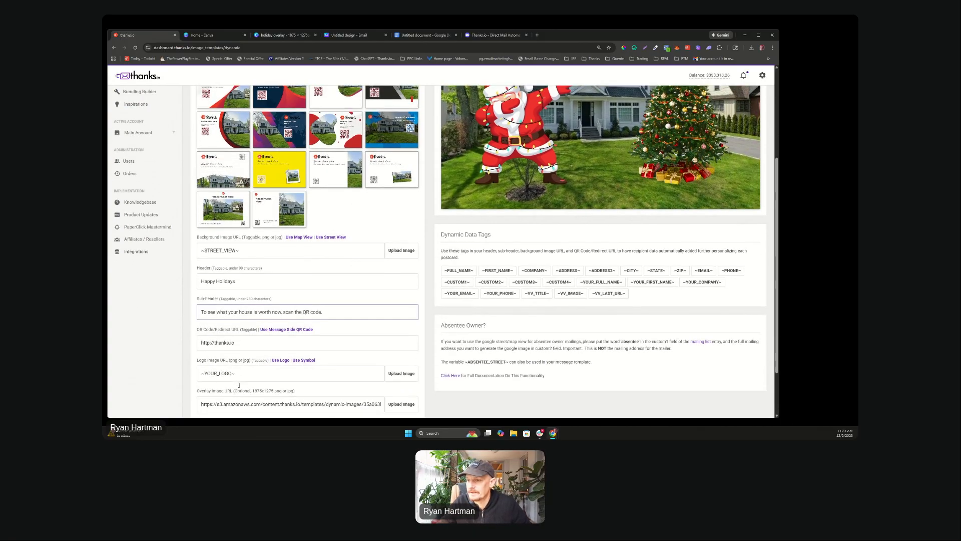
scroll(241, 383, down, 1)
scroll(306, 301, up, 2)
scroll(315, 285, up, 2)
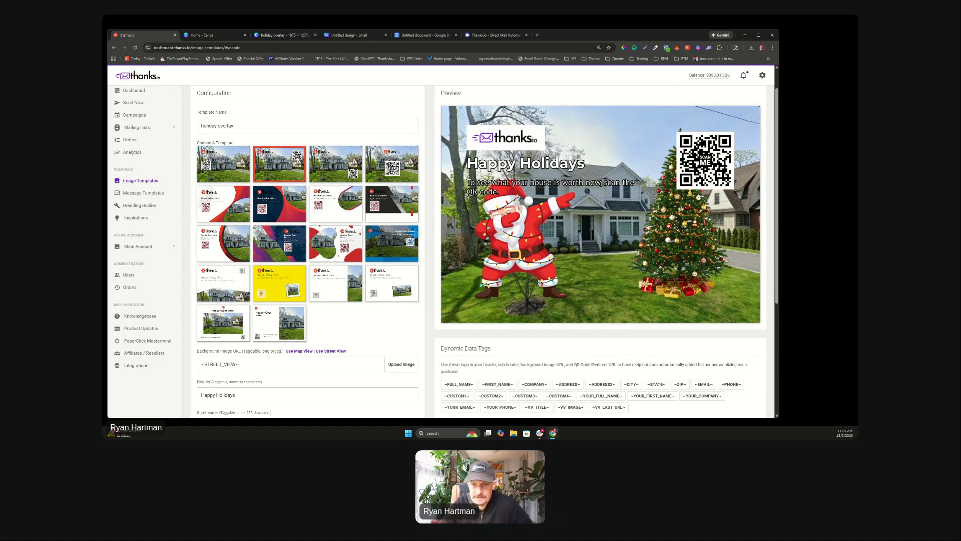
scroll(547, 237, up, 1)
scroll(547, 236, down, 2)
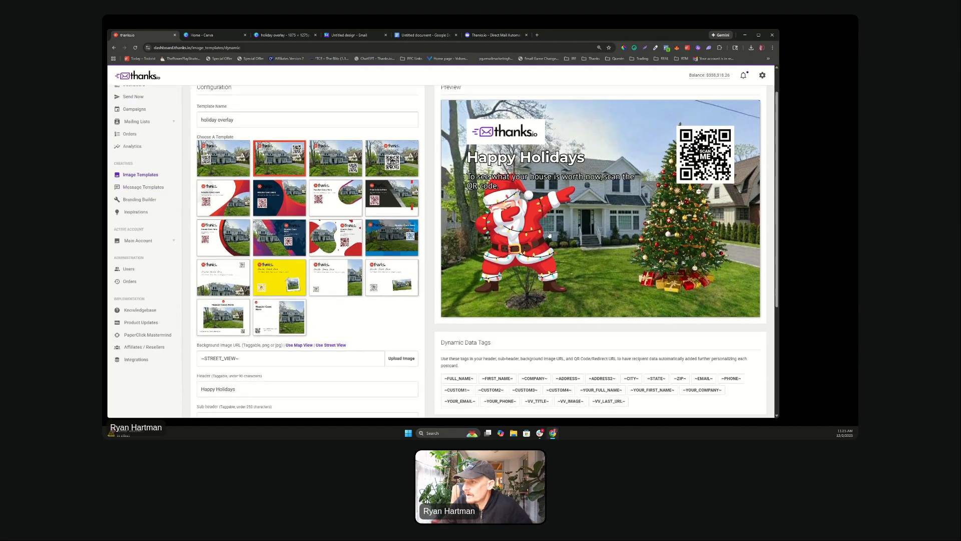
scroll(549, 234, up, 2)
scroll(549, 233, down, 2)
scroll(550, 234, up, 2)
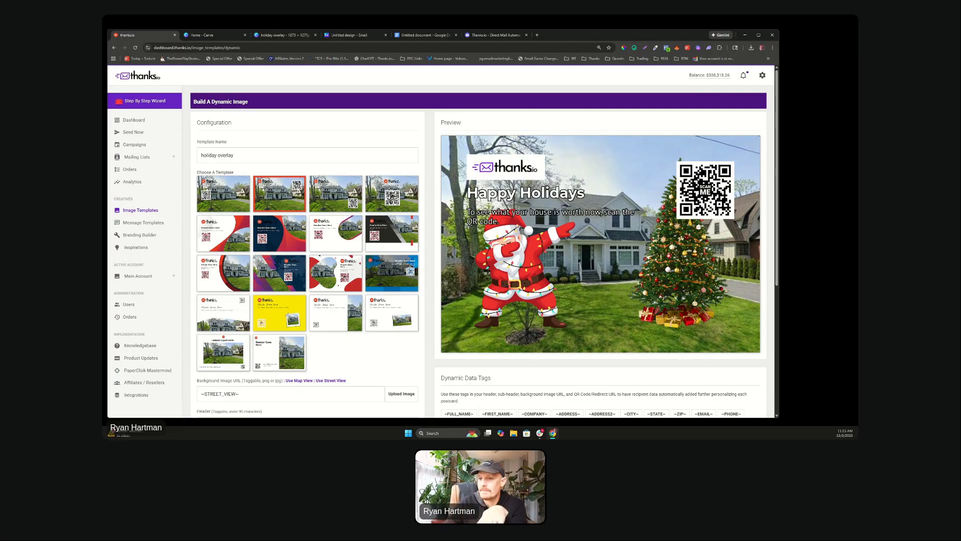
Step: From Campaigns, add a new campaign action with Holiday sending style set to New Year's Day
click(140, 148)
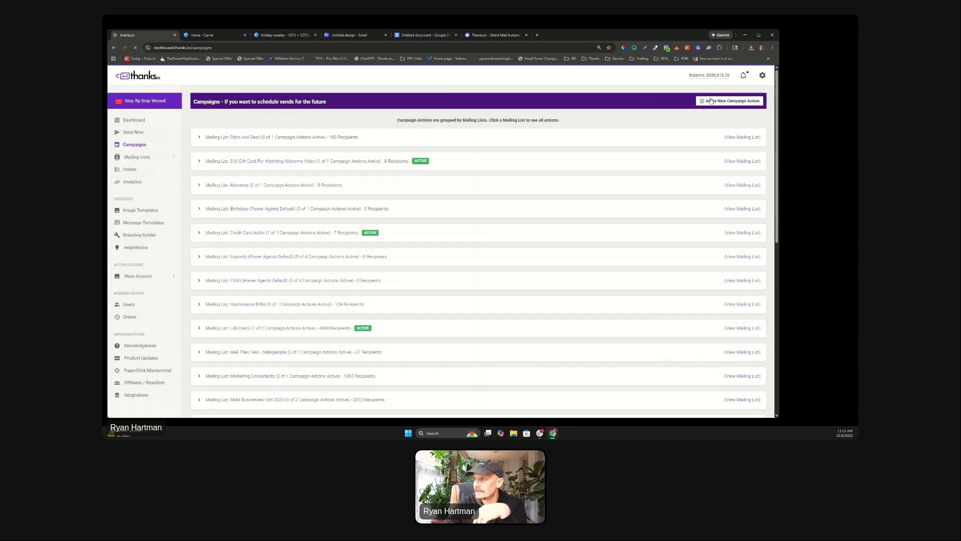
click(734, 102)
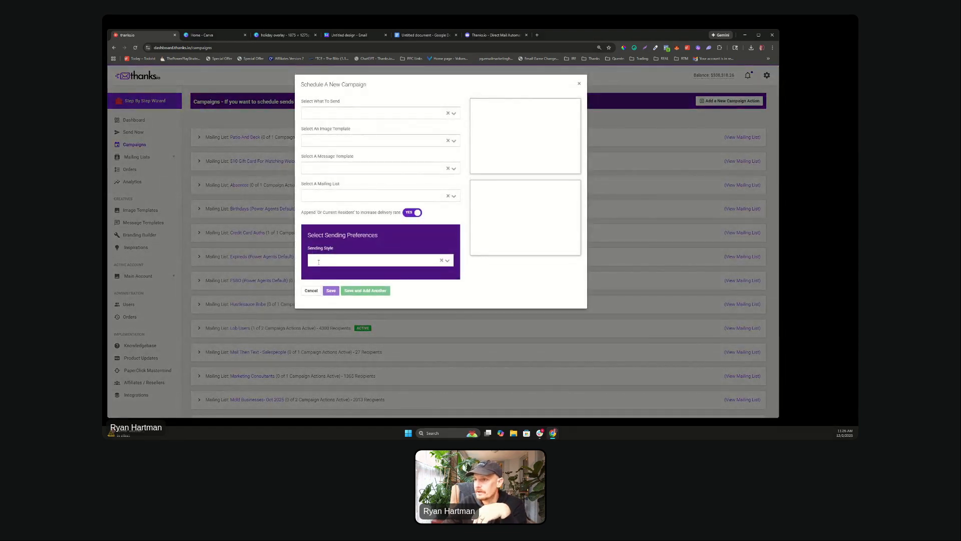
click(336, 261)
click(345, 288)
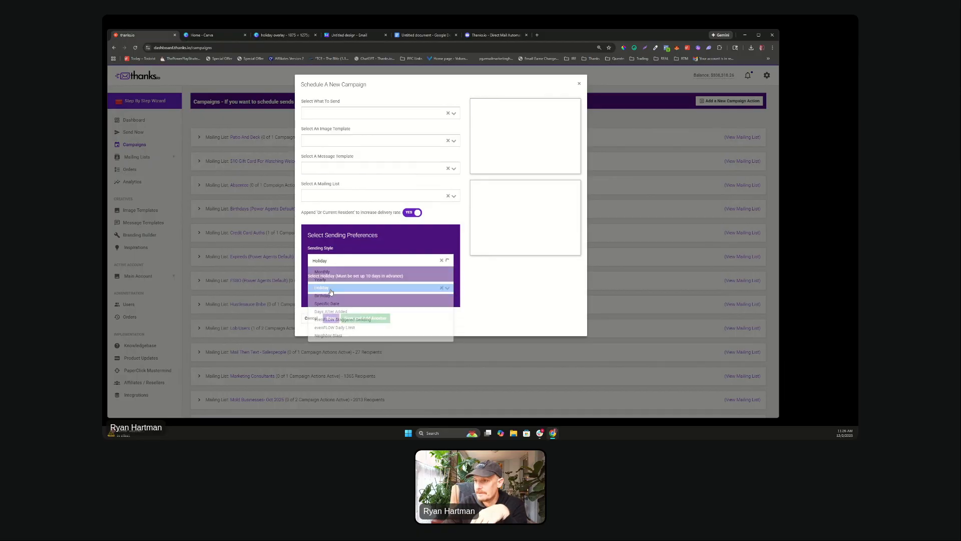
click(366, 290)
scroll(371, 334, down, 5)
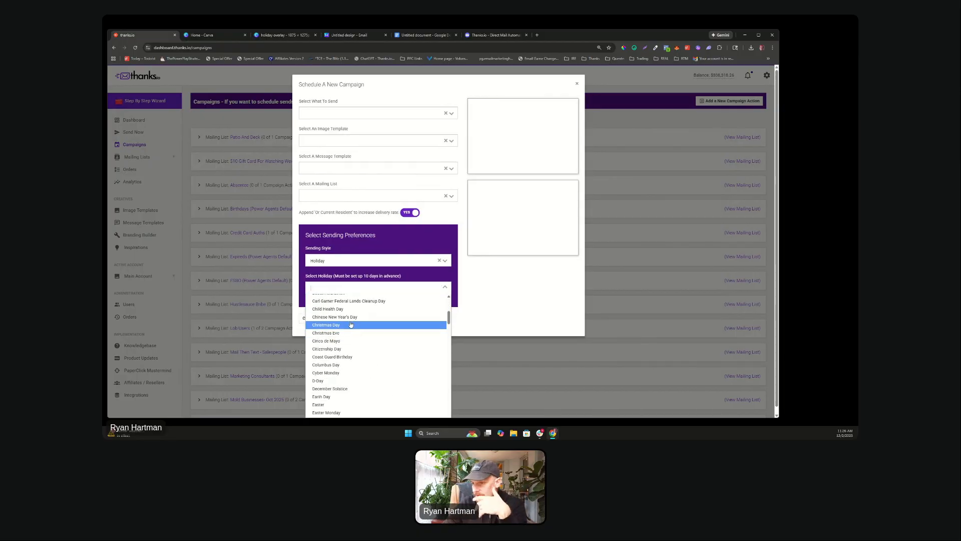
scroll(351, 325, down, 5)
scroll(351, 324, down, 5)
scroll(351, 324, down, 5)
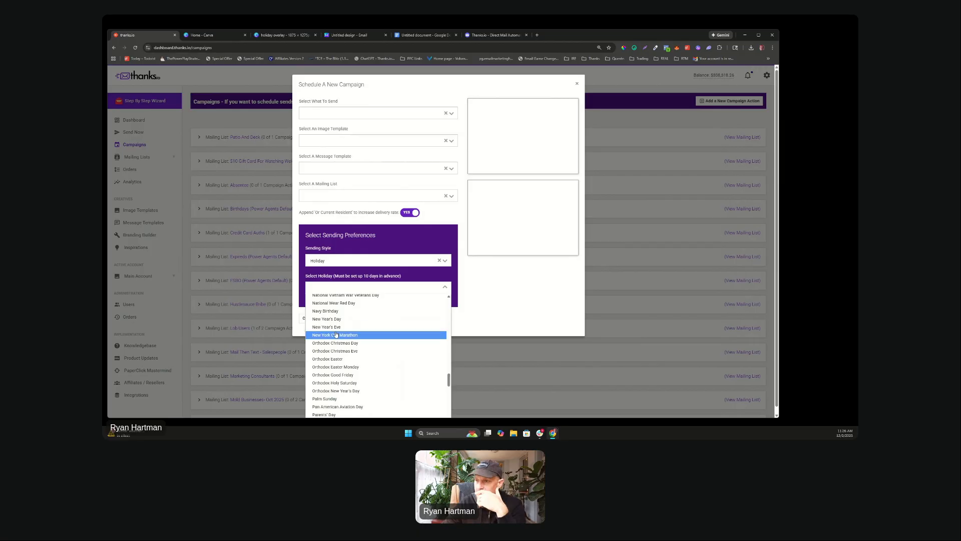
click(340, 319)
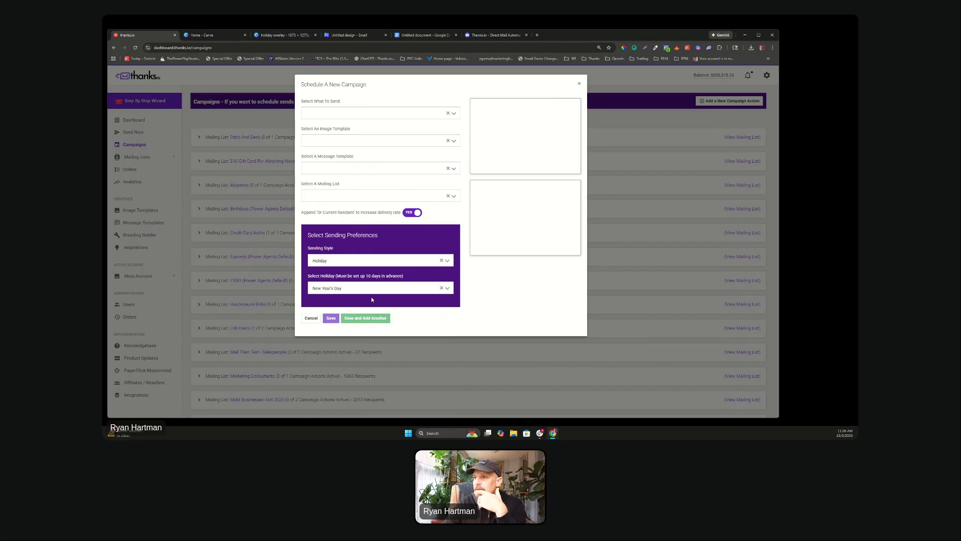
click(333, 113)
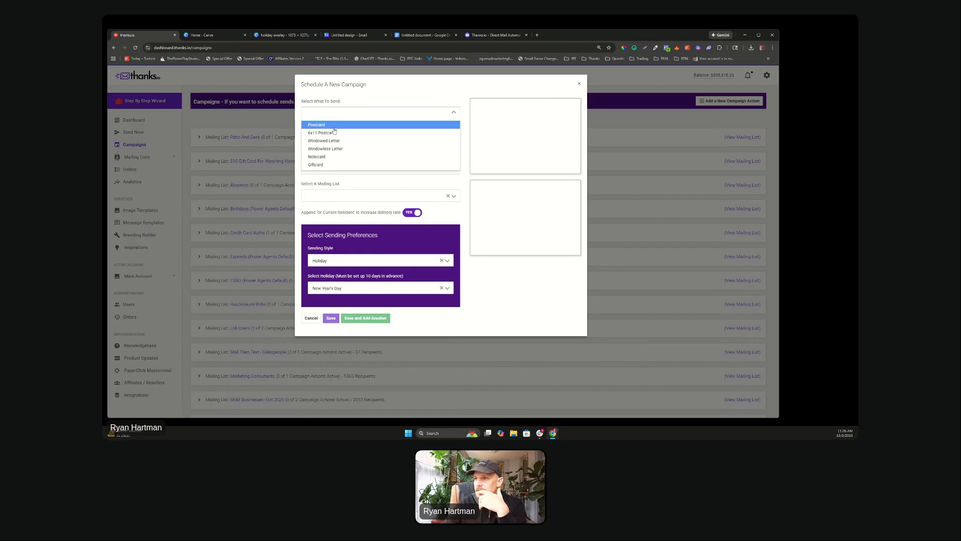
Step: Choose Postcard with the Mold? image and Thanks.io Sample Card message, then close the form unsaved
click(334, 129)
click(332, 172)
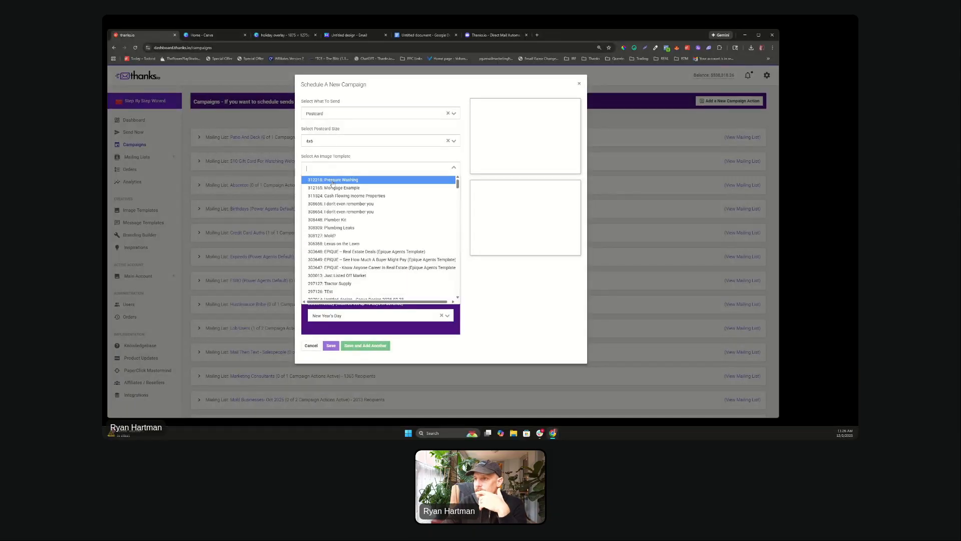
scroll(345, 187, down, 10)
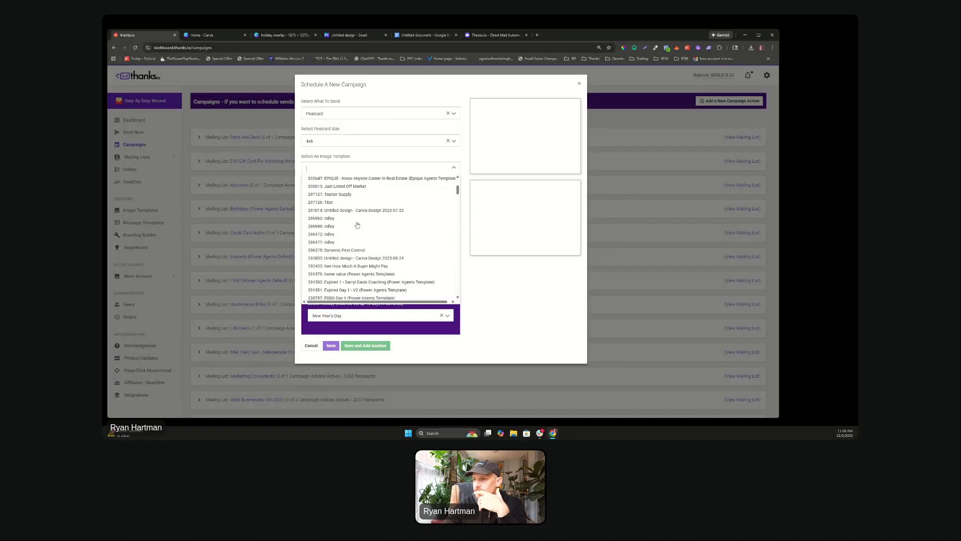
scroll(357, 225, up, 6)
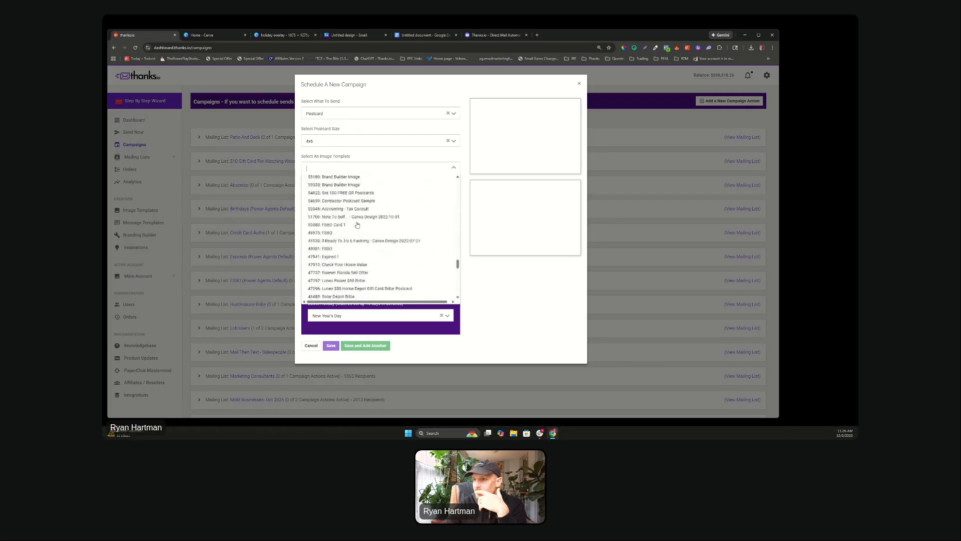
scroll(357, 225, up, 5)
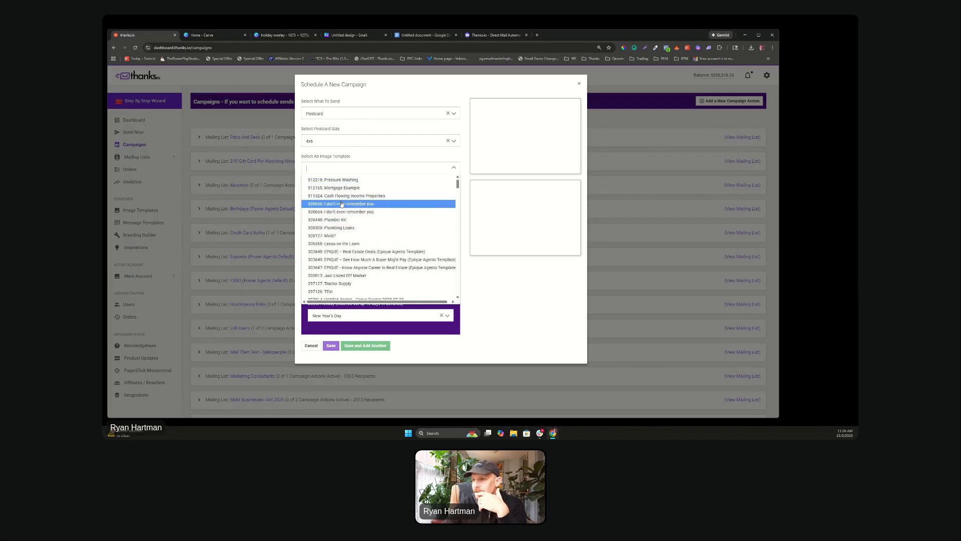
click(340, 235)
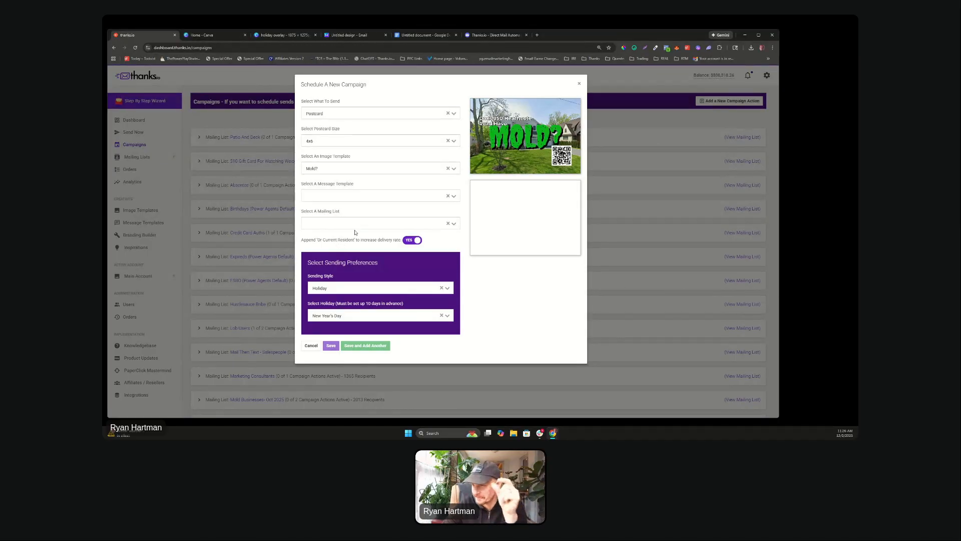
click(328, 196)
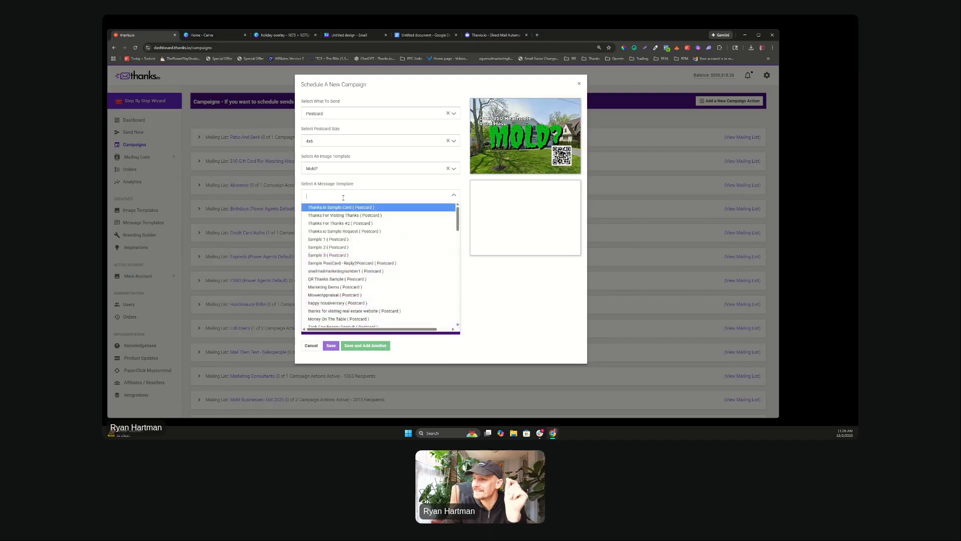
click(332, 210)
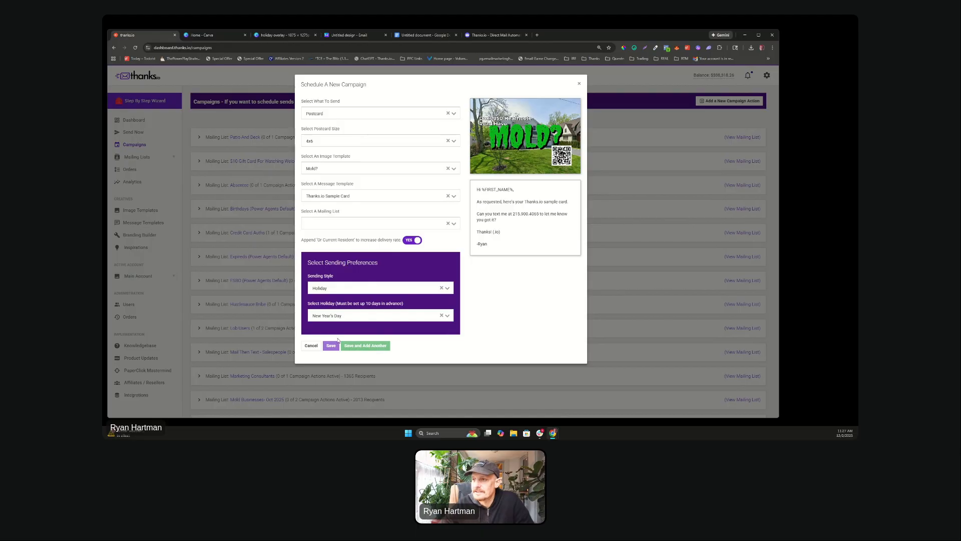
click(579, 85)
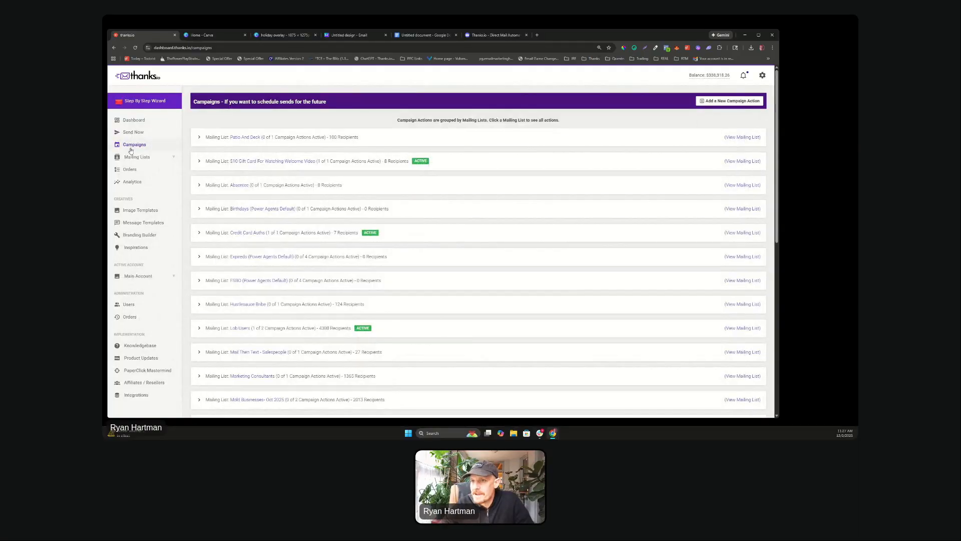
Step: Open Message Templates from the left sidebar
click(139, 210)
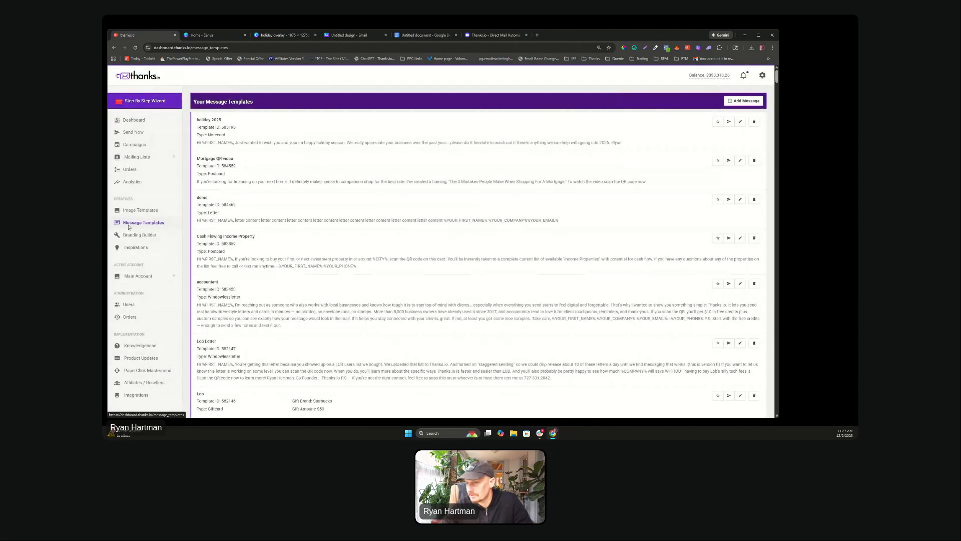
Step: Open the holiday 2025 notecard template and scroll through its greeting text
click(410, 123)
scroll(410, 202, down, 3)
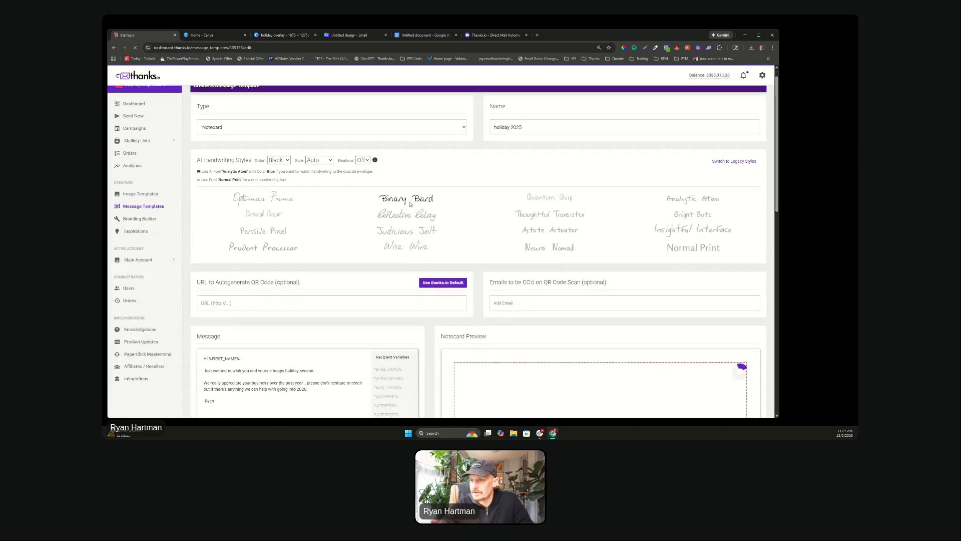
scroll(410, 202, up, 3)
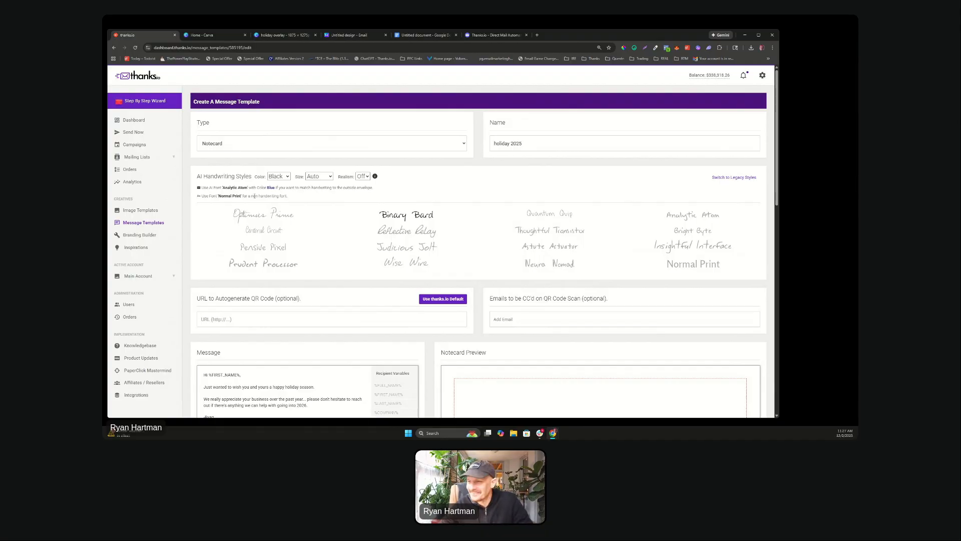
scroll(270, 205, down, 6)
scroll(295, 223, up, 3)
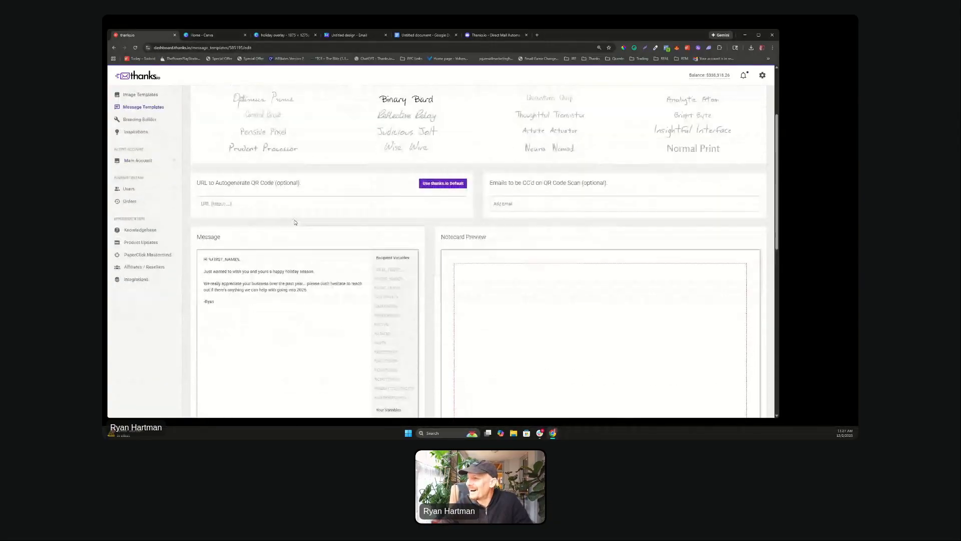
scroll(431, 300, down, 7)
scroll(545, 352, up, 8)
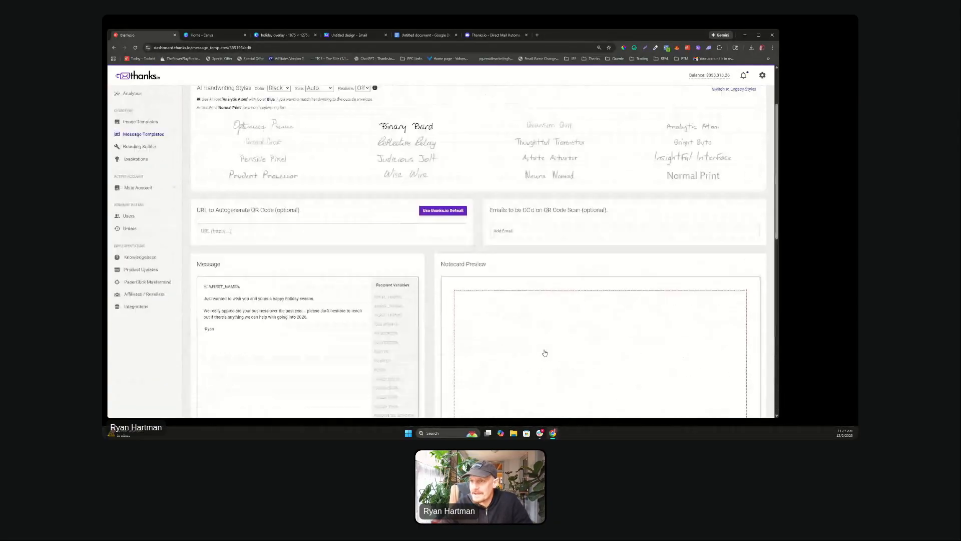
scroll(545, 352, up, 2)
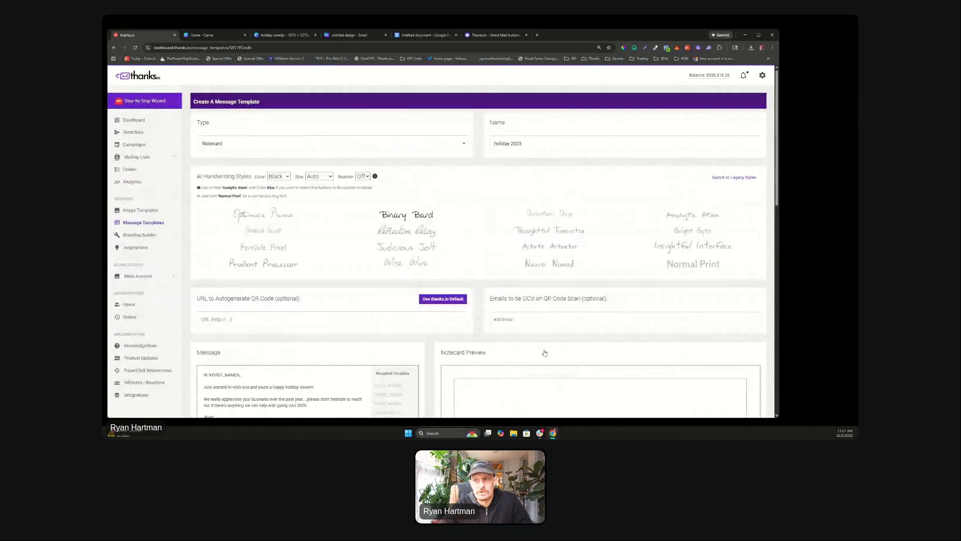
Step: Open the Step By Step card wizard, then go to skool.com/paperclickmarketers
click(126, 102)
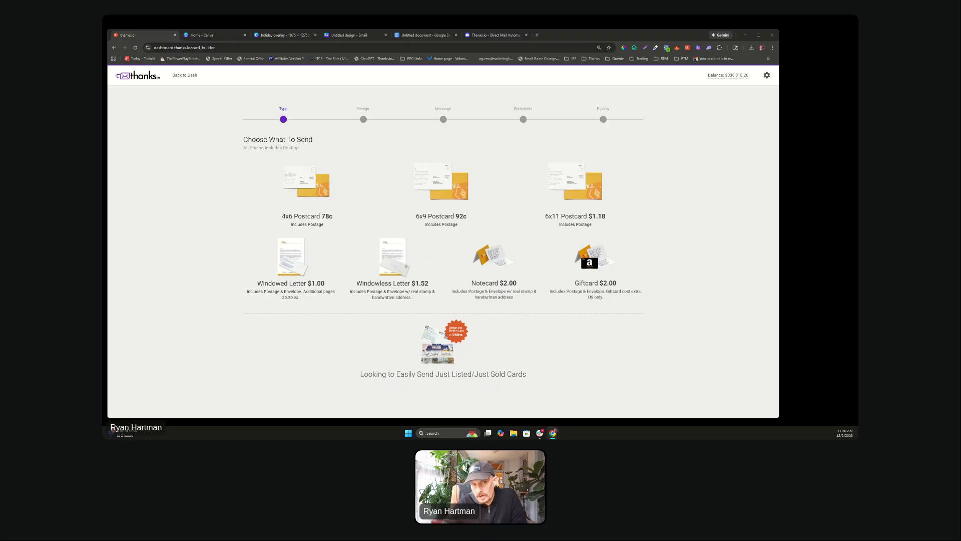
click(320, 47)
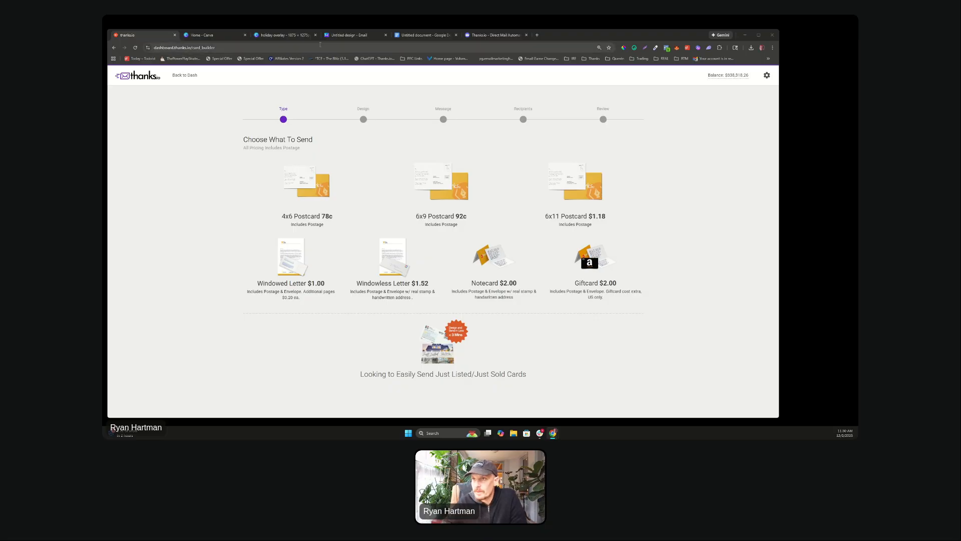
text(skoo)
key(Return)
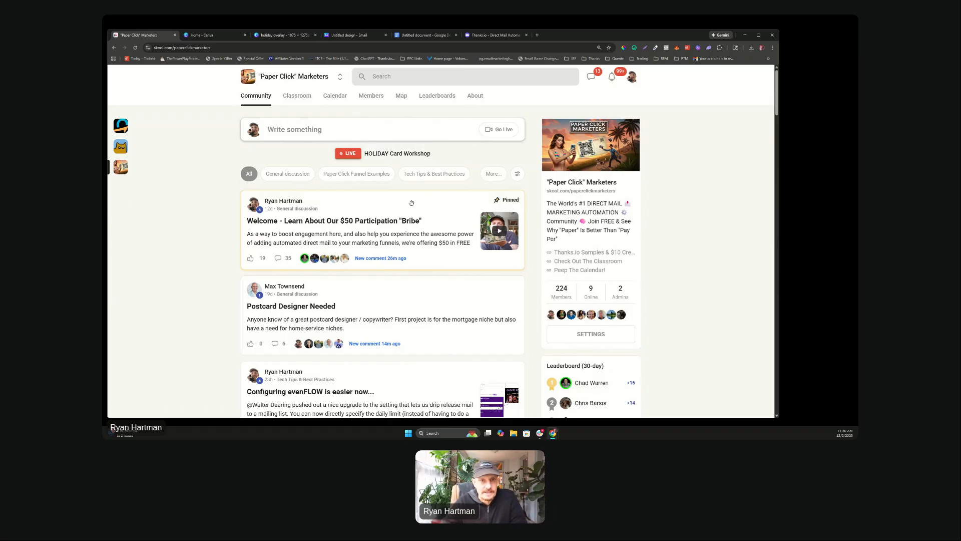
scroll(408, 203, down, 2)
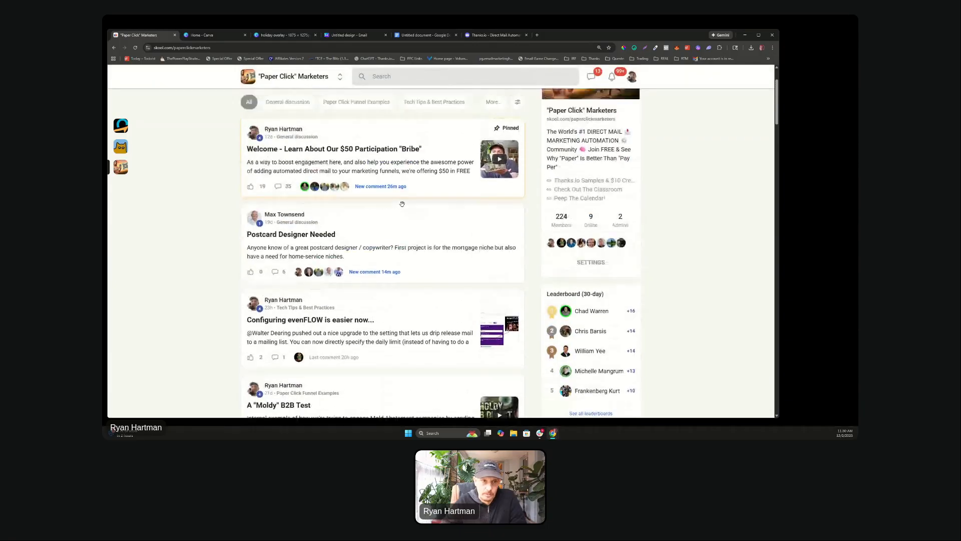
scroll(402, 204, up, 2)
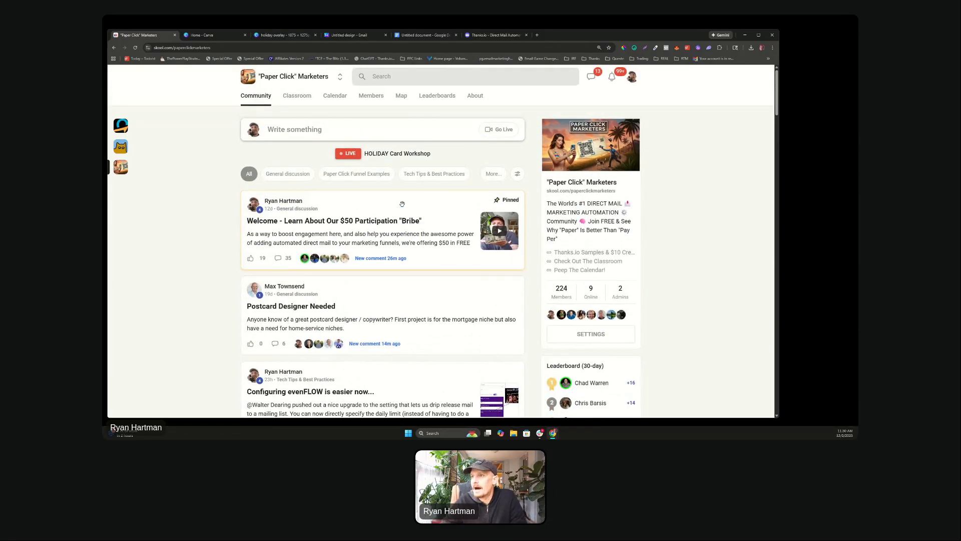
scroll(373, 159, down, 5)
scroll(373, 158, down, 13)
scroll(374, 161, up, 11)
scroll(374, 161, up, 6)
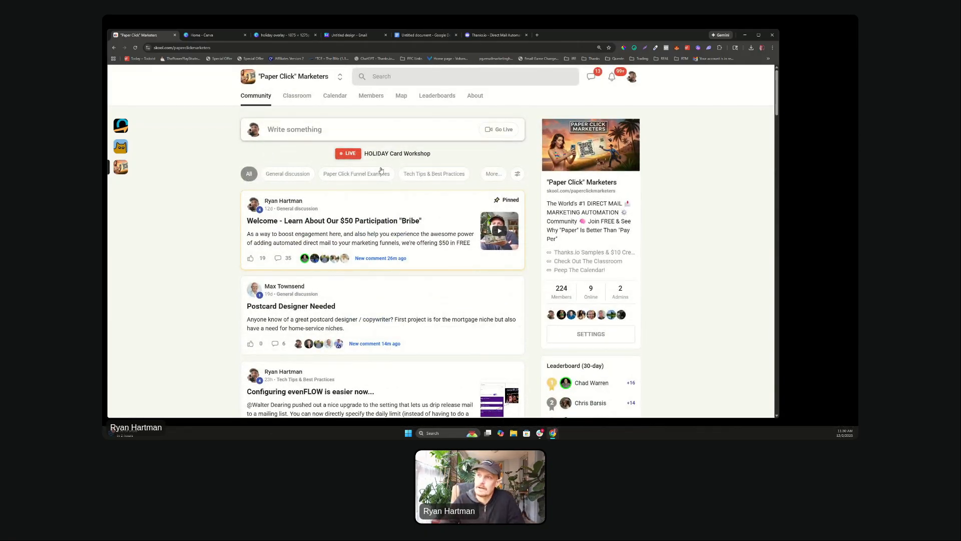
scroll(343, 215, down, 4)
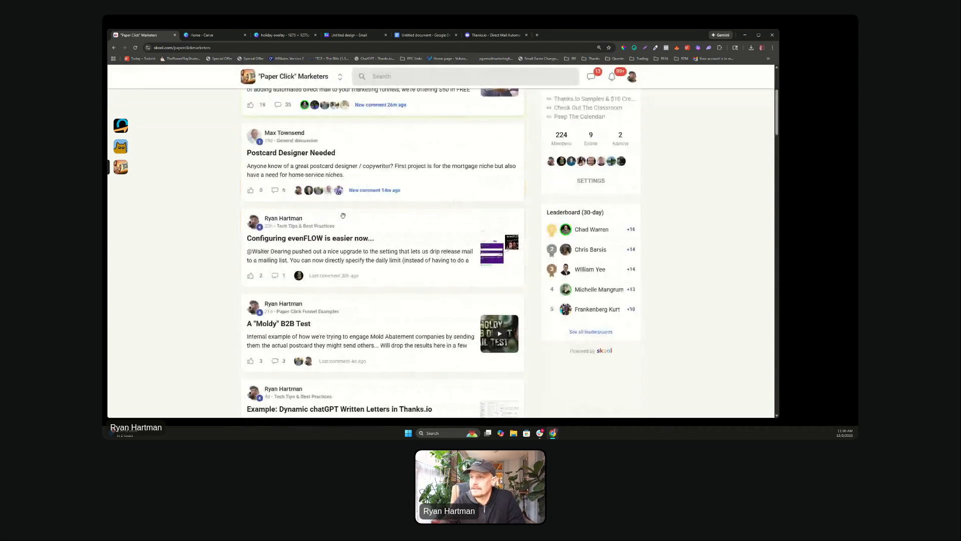
scroll(343, 215, up, 4)
Step: Browse the four Classroom courses, including Thanks.io Basics, then switch to the Calendar
click(304, 97)
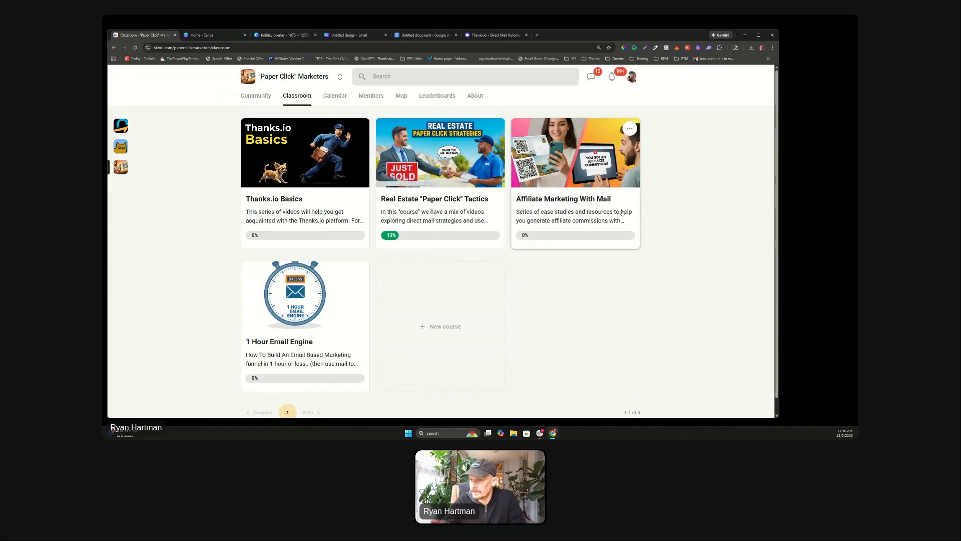
scroll(281, 323, down, 1)
scroll(287, 316, up, 1)
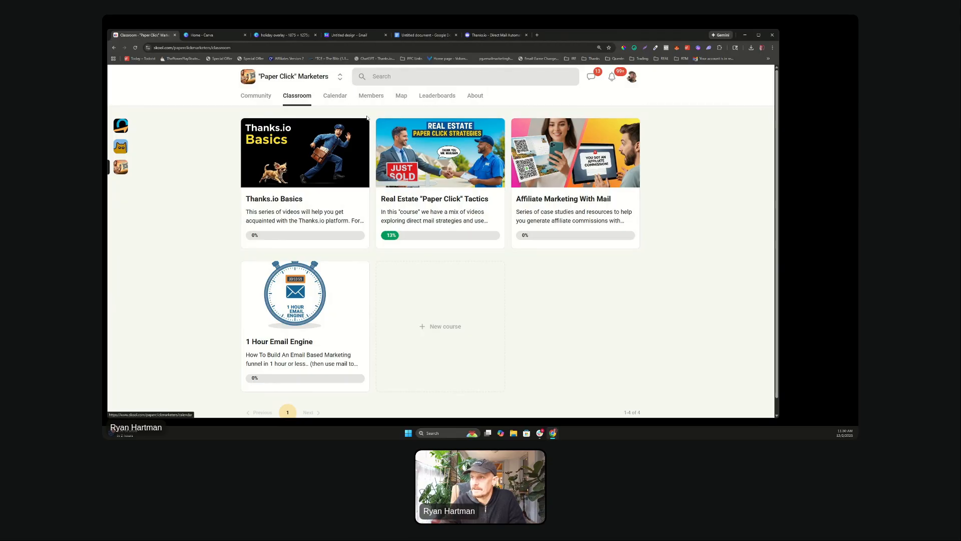
click(335, 95)
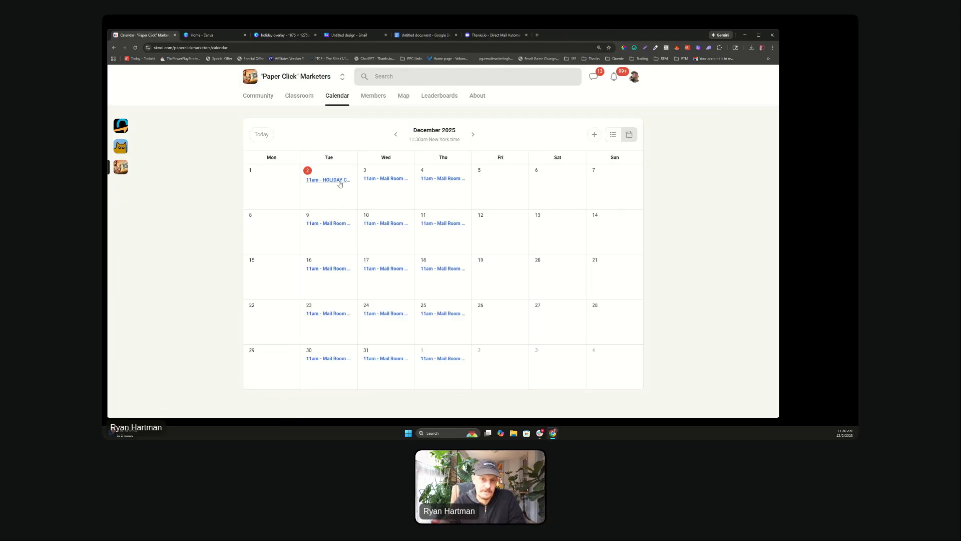